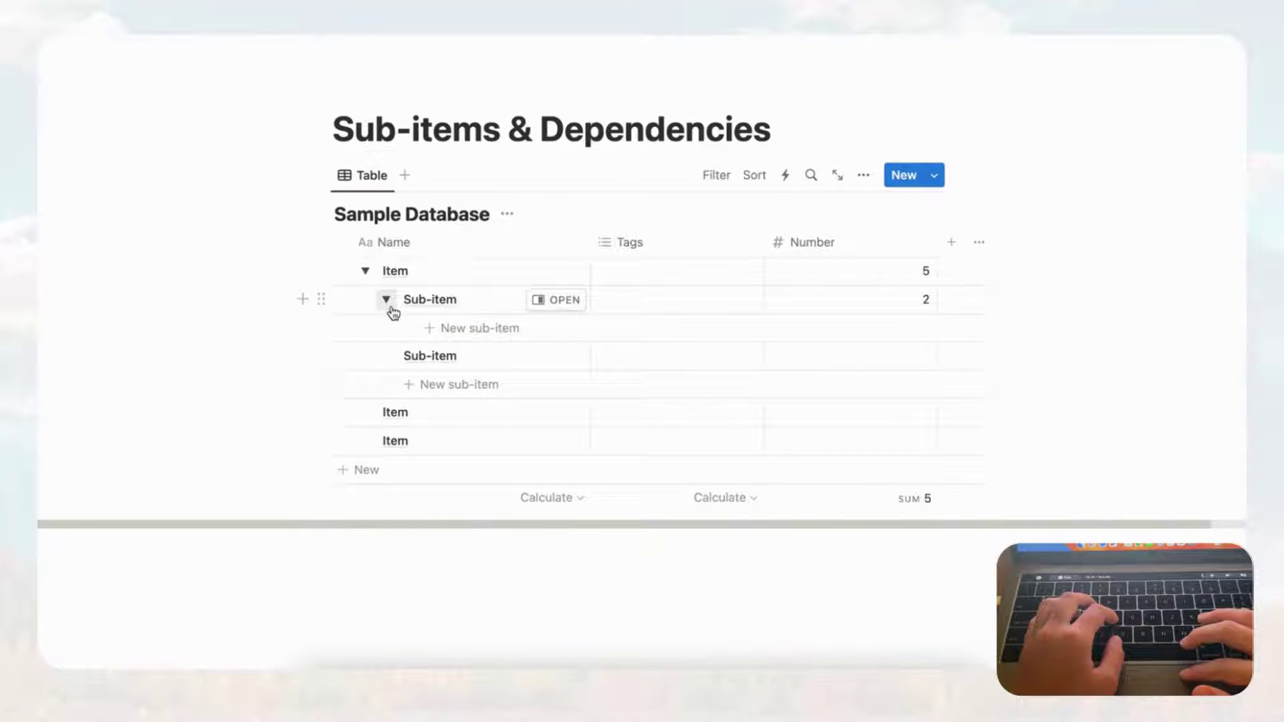
Delete the second sub-item nested under the first Item in the Sample Database
{"action": "left_click", "coordinate": [388, 300]}
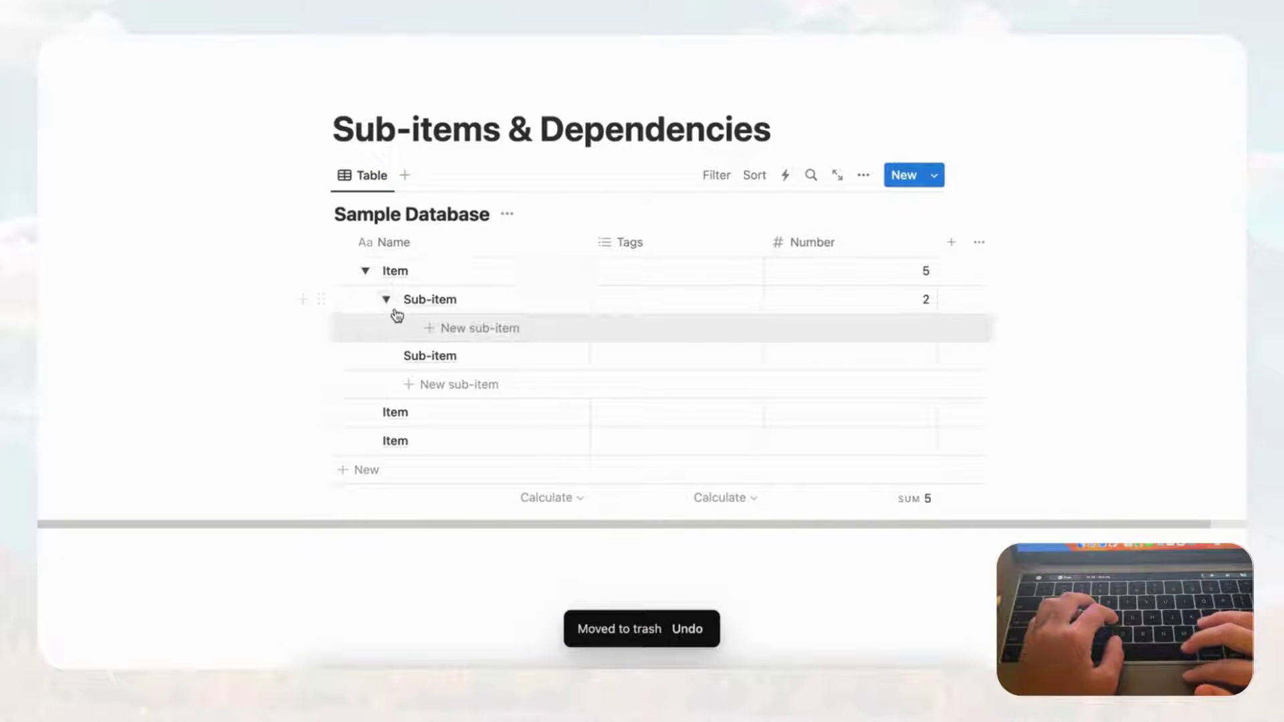
{"action": "left_click", "coordinate": [387, 302]}
{"action": "left_click", "coordinate": [343, 329]}
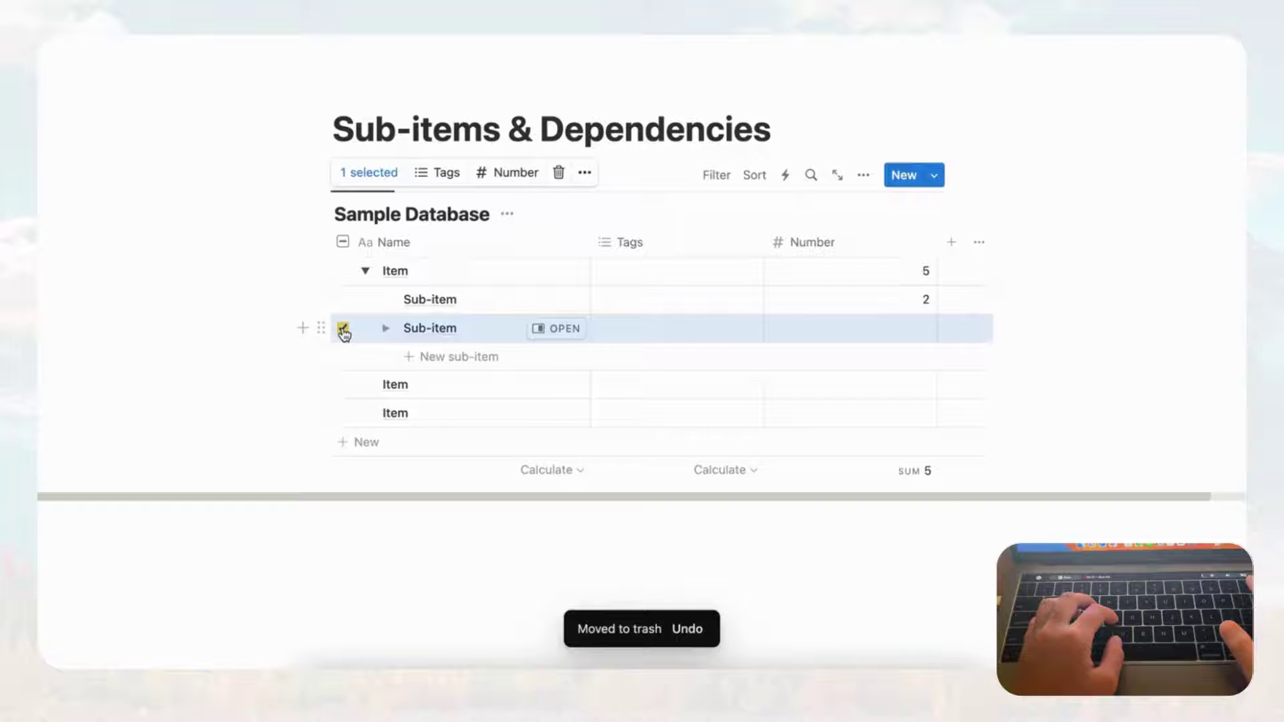
{"action": "key", "text": "BackSpace"}
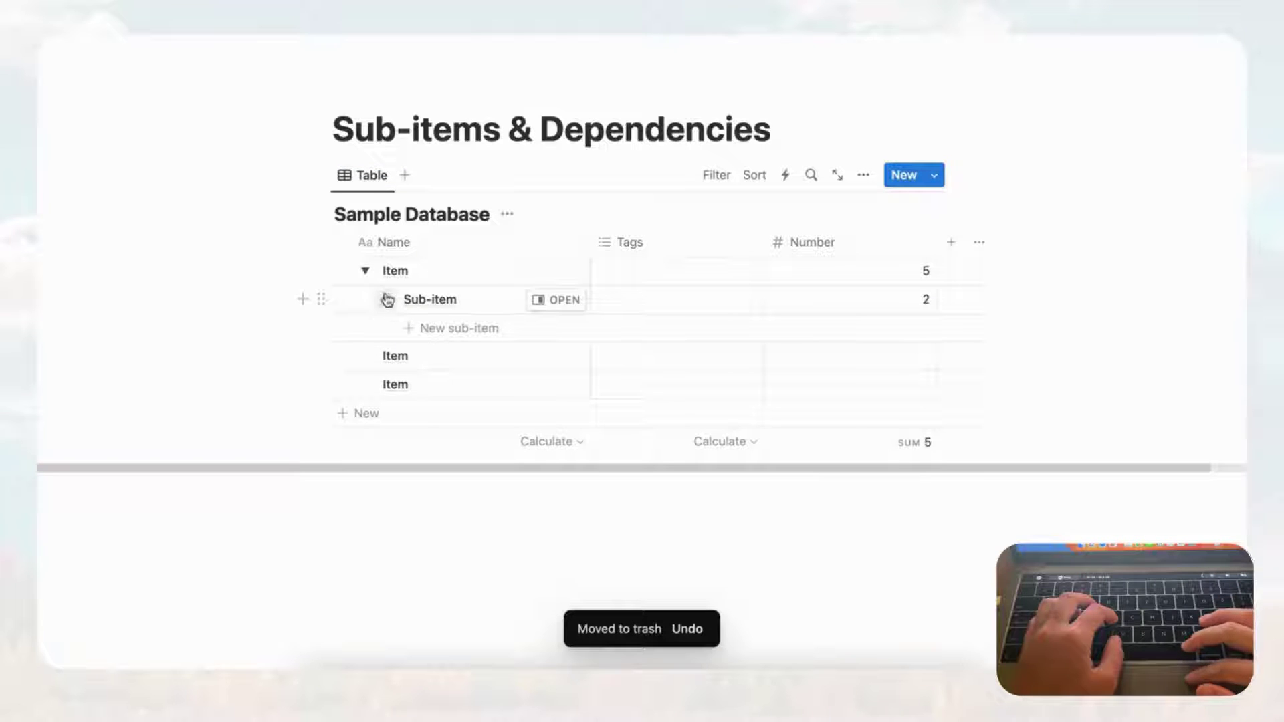
{"action": "left_click", "coordinate": [366, 270]}
{"action": "left_click", "coordinate": [366, 270]}
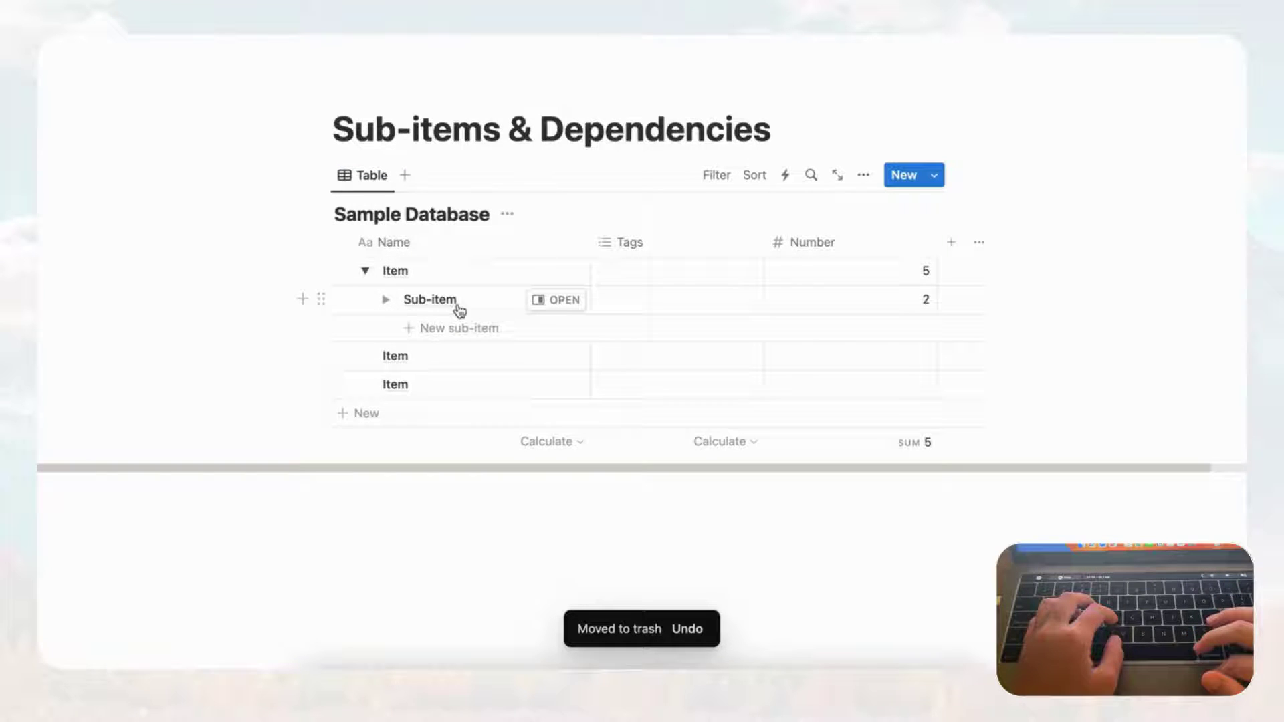
{"action": "left_click", "coordinate": [387, 301]}
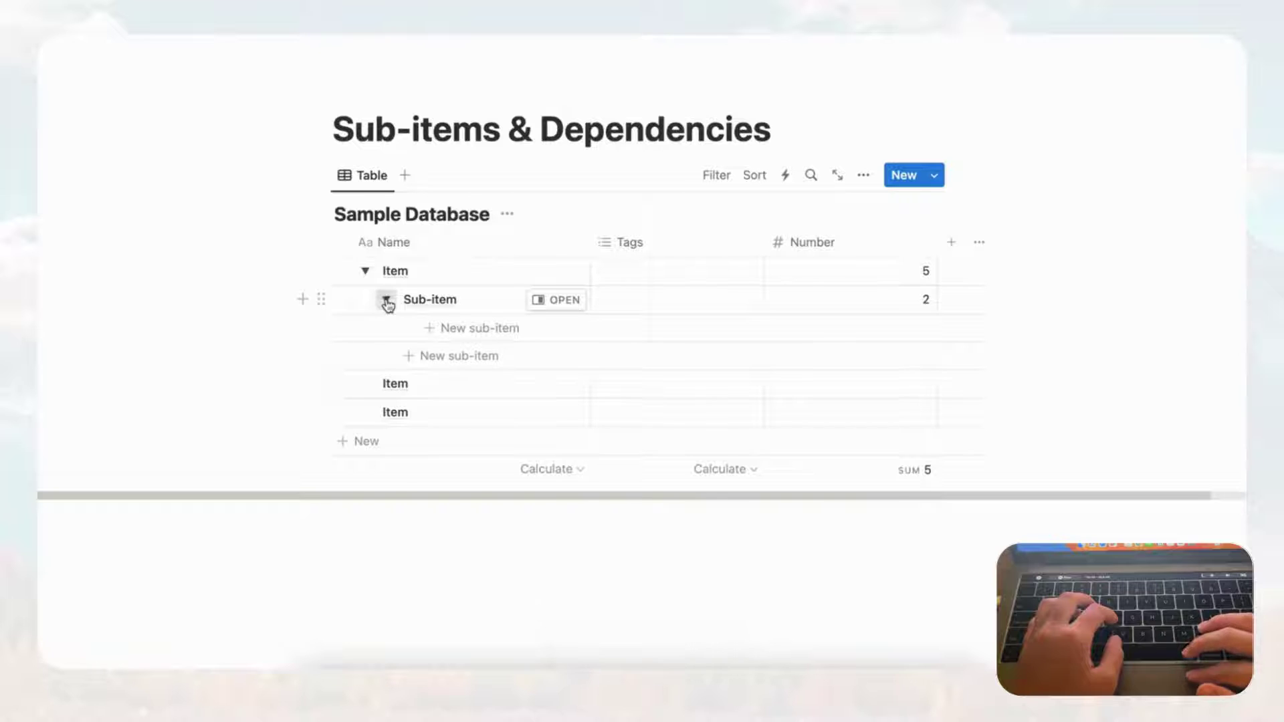
{"action": "left_click", "coordinate": [387, 301]}
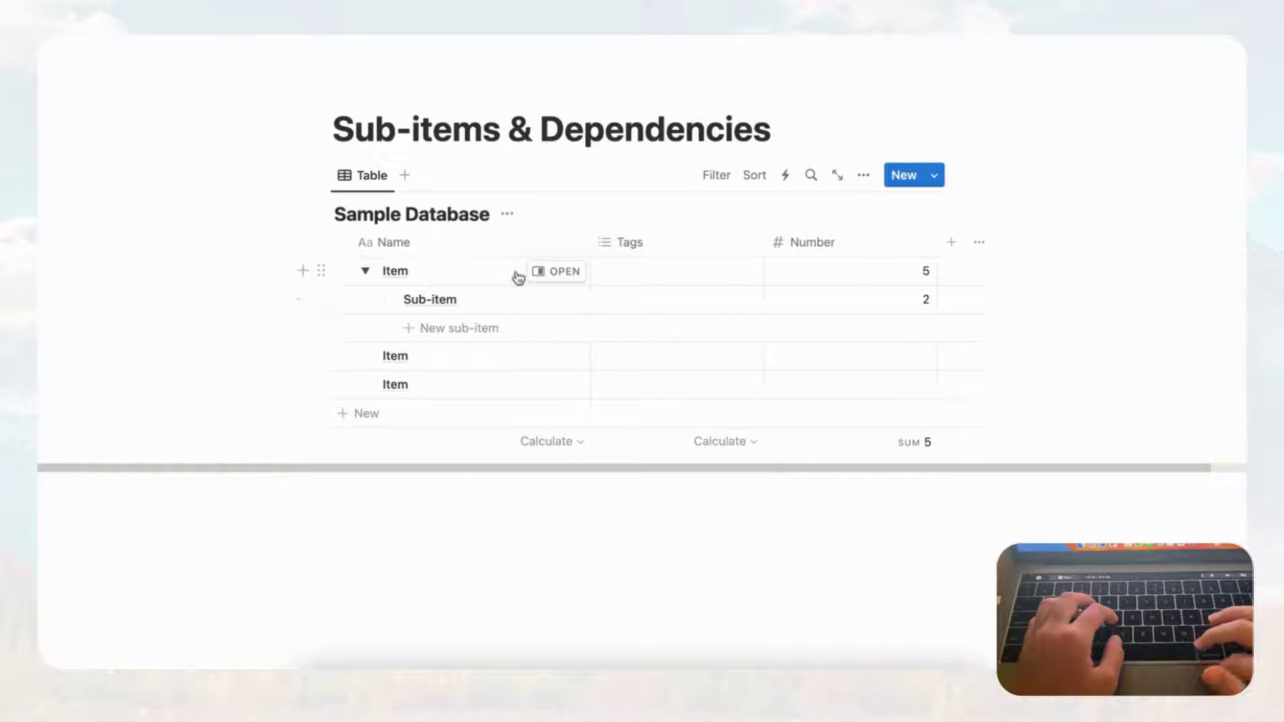
Open the first Item's page and add a Rollup property that uses the Sub-item relation
{"action": "left_click", "coordinate": [562, 277]}
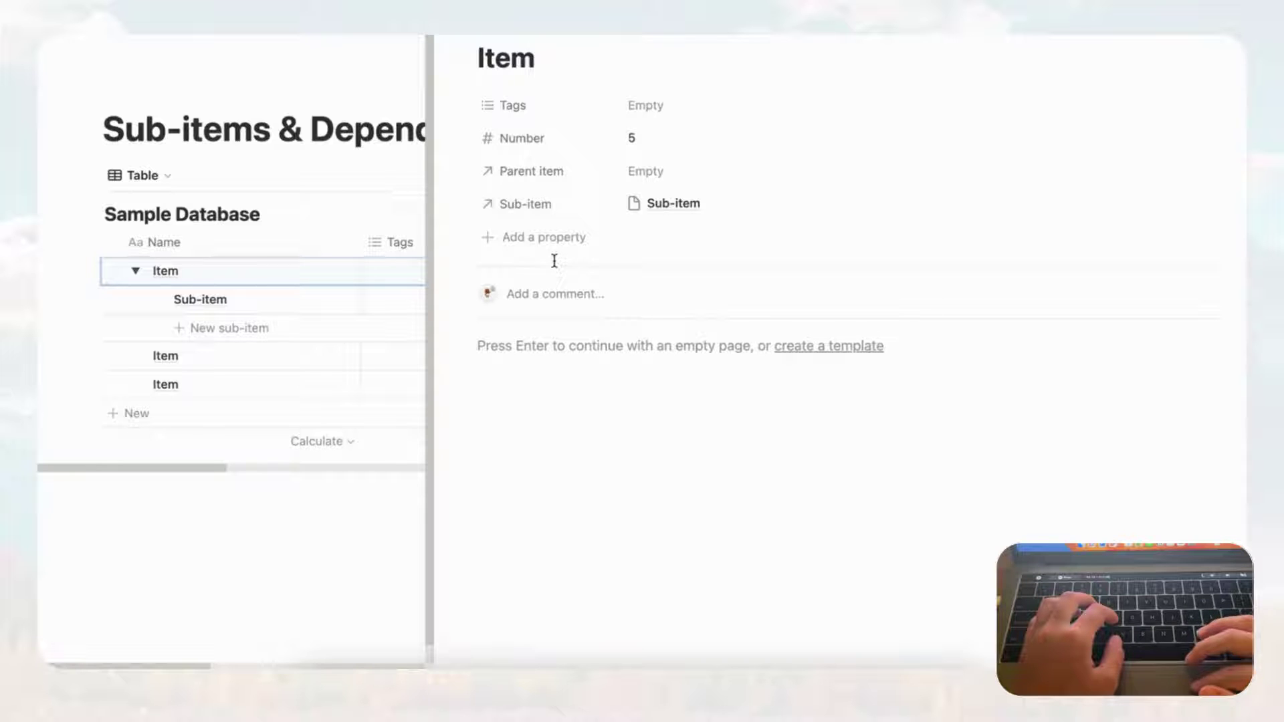
{"action": "left_click", "coordinate": [553, 239]}
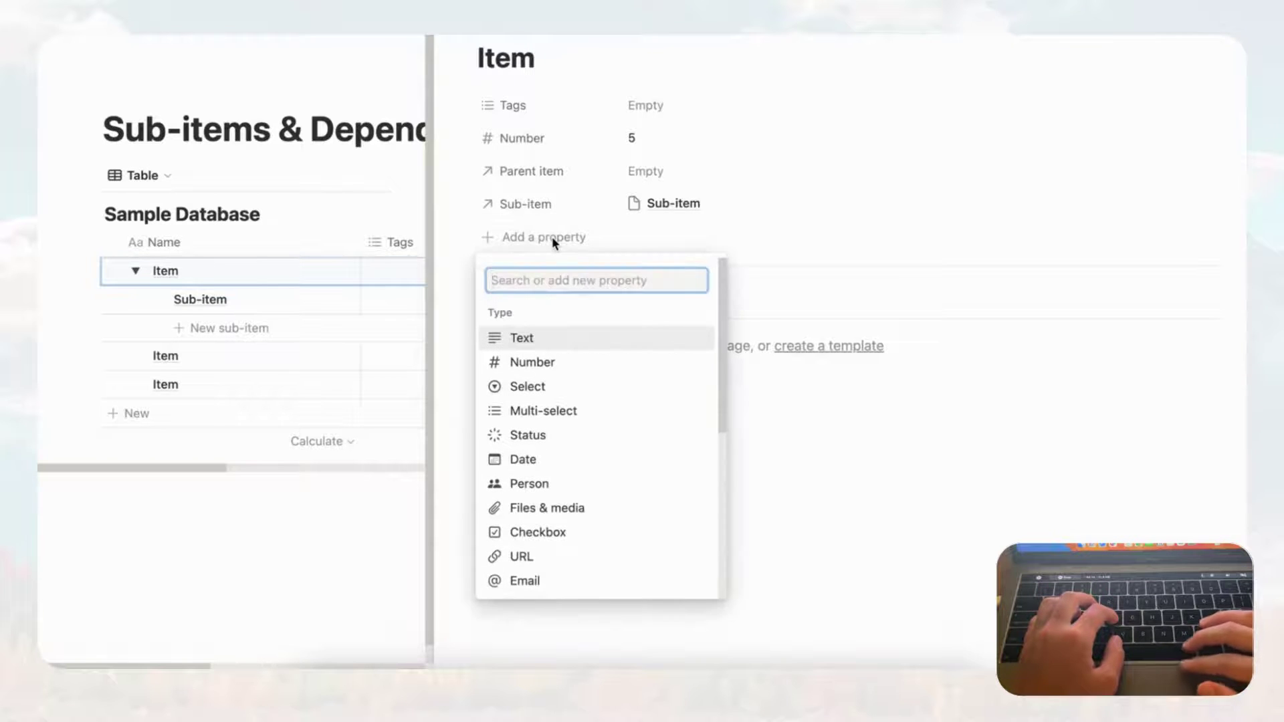
{"action": "scroll", "coordinate": [569, 411], "scroll_direction": "down", "scroll_amount": 5}
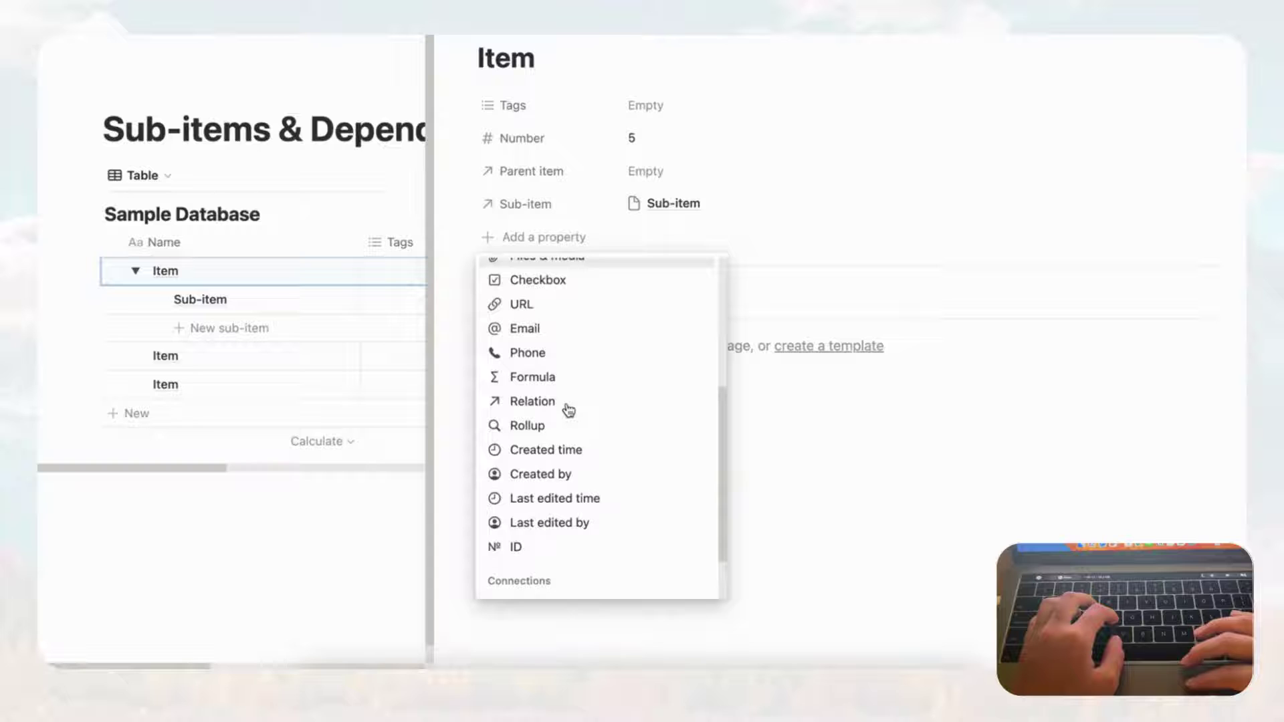
{"action": "left_click", "coordinate": [546, 418]}
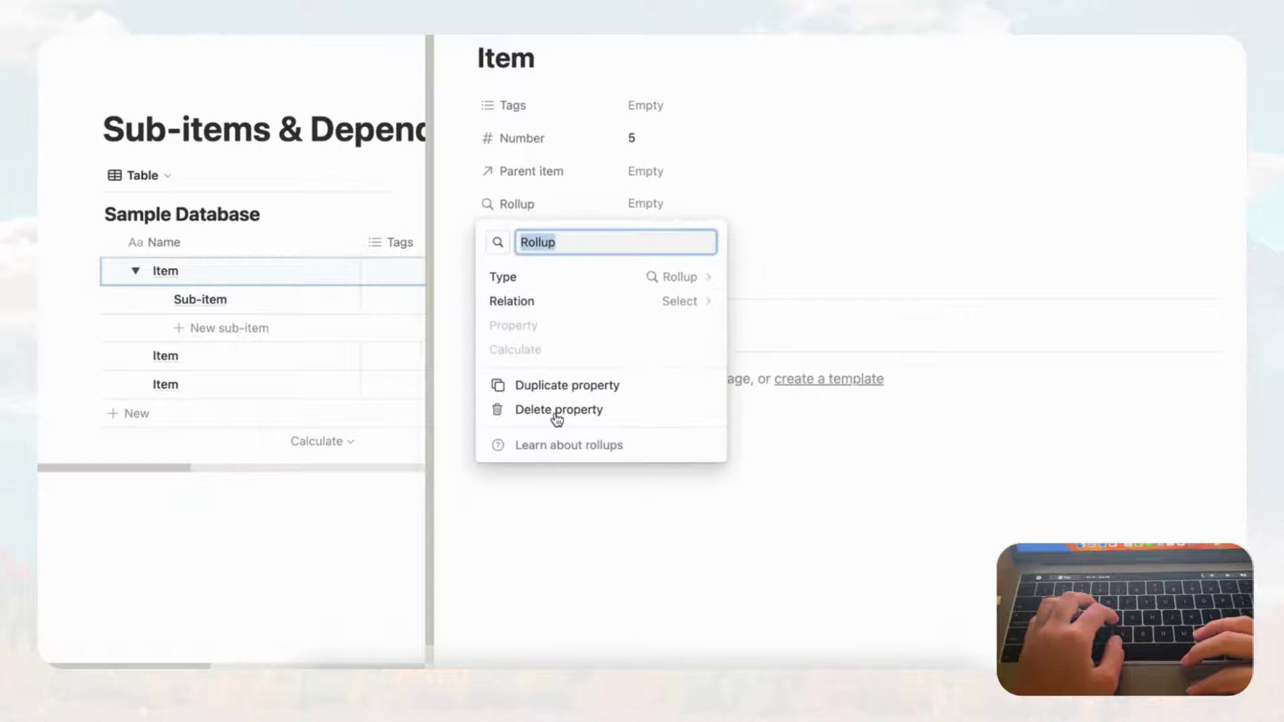
{"action": "left_click", "coordinate": [689, 302]}
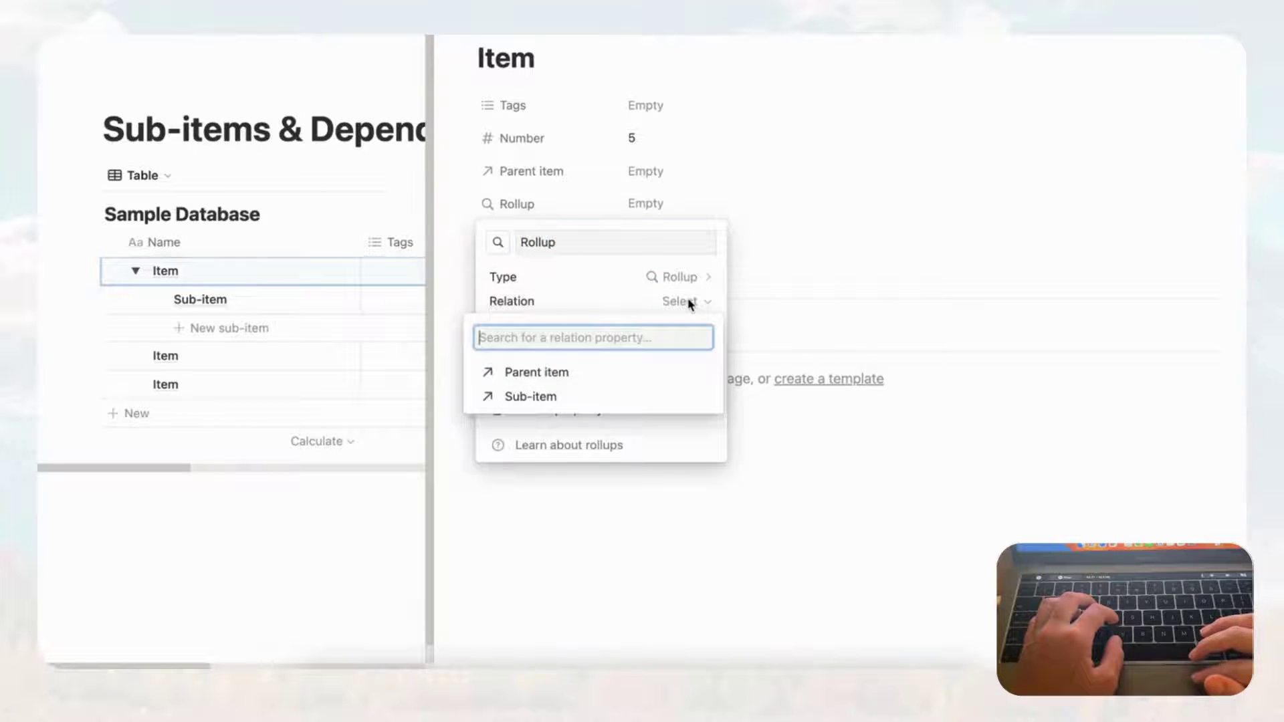
{"action": "left_click", "coordinate": [559, 399]}
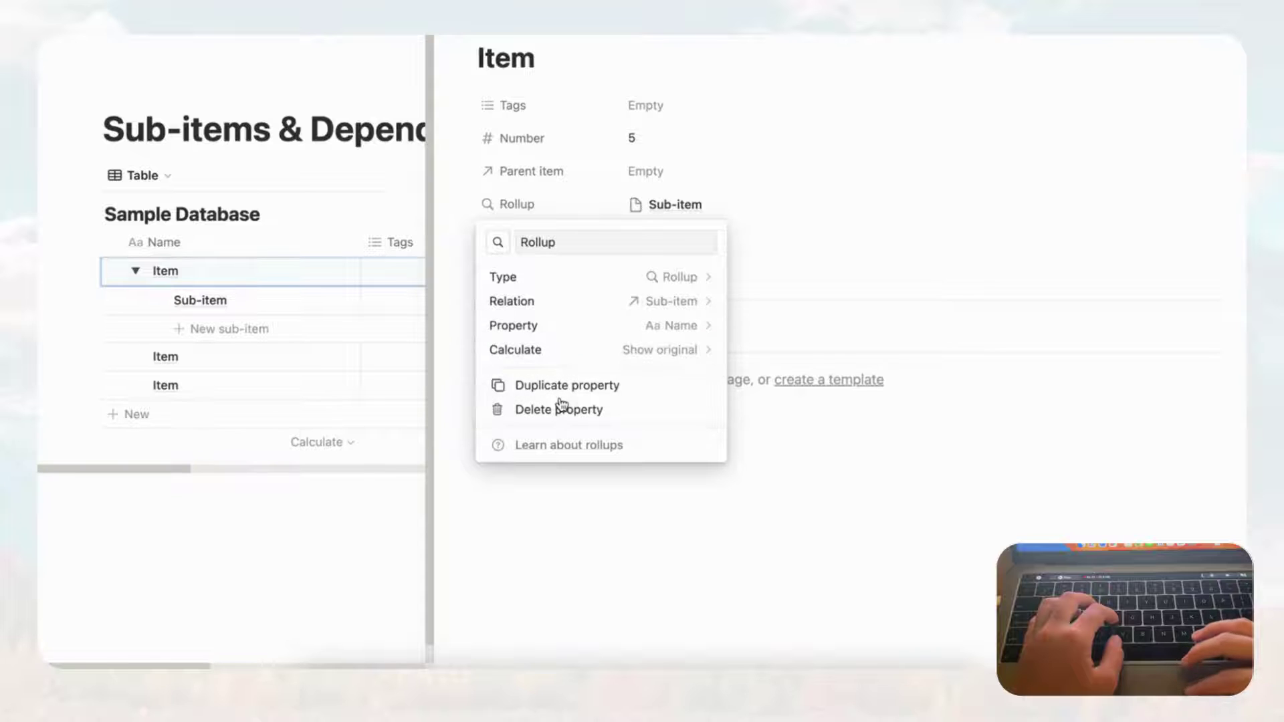
Make the rollup calculate the Sum of the Number property, and close the item page
{"action": "left_click", "coordinate": [699, 327]}
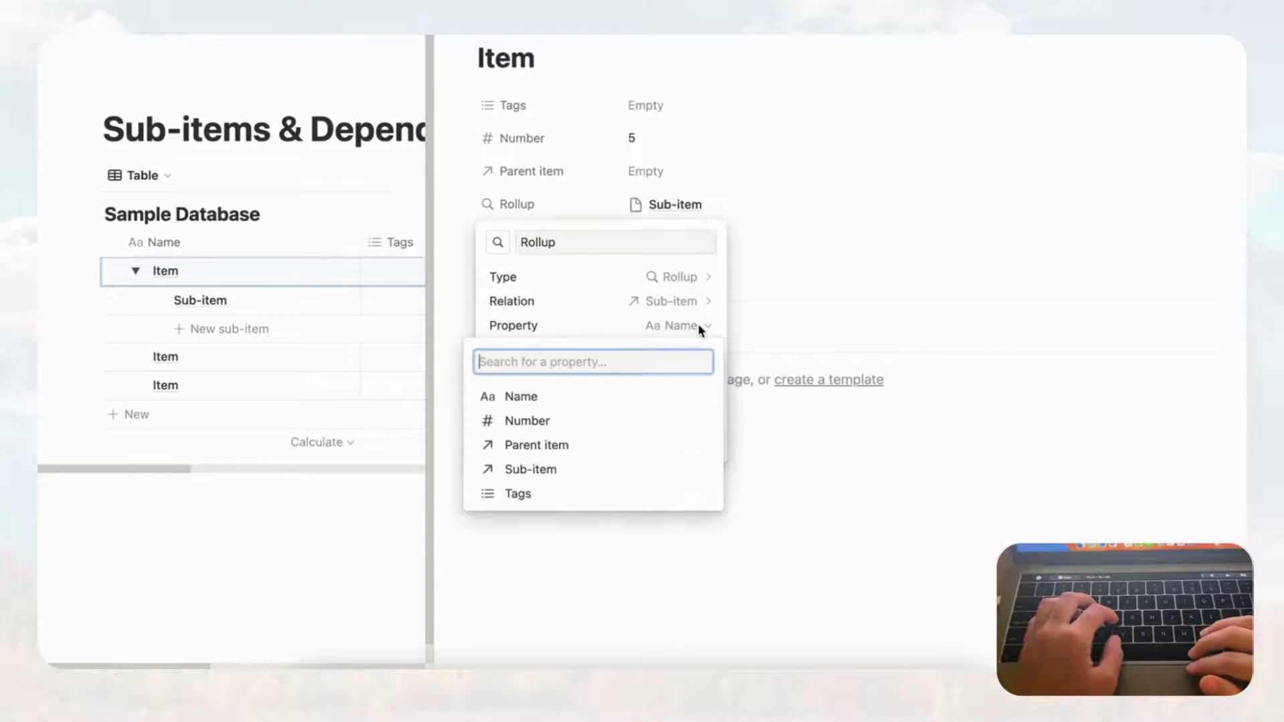
{"action": "left_click", "coordinate": [573, 421]}
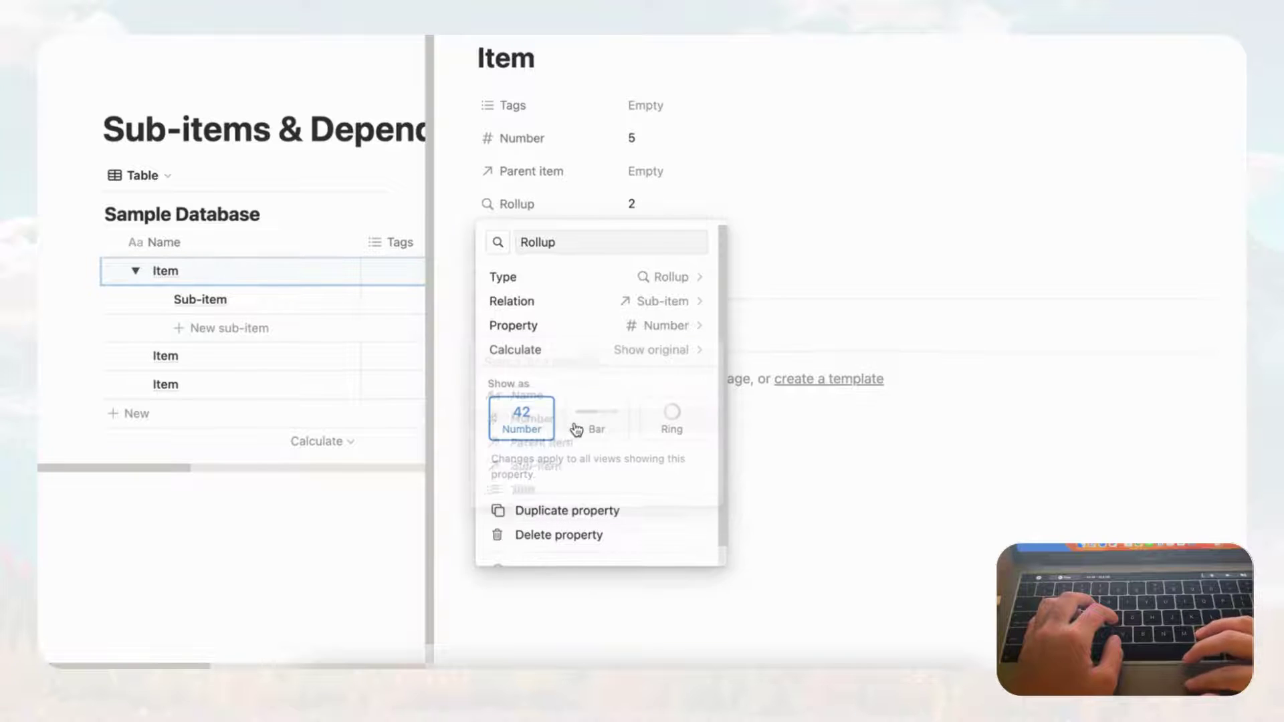
{"action": "left_click", "coordinate": [664, 361]}
{"action": "left_click", "coordinate": [606, 528]}
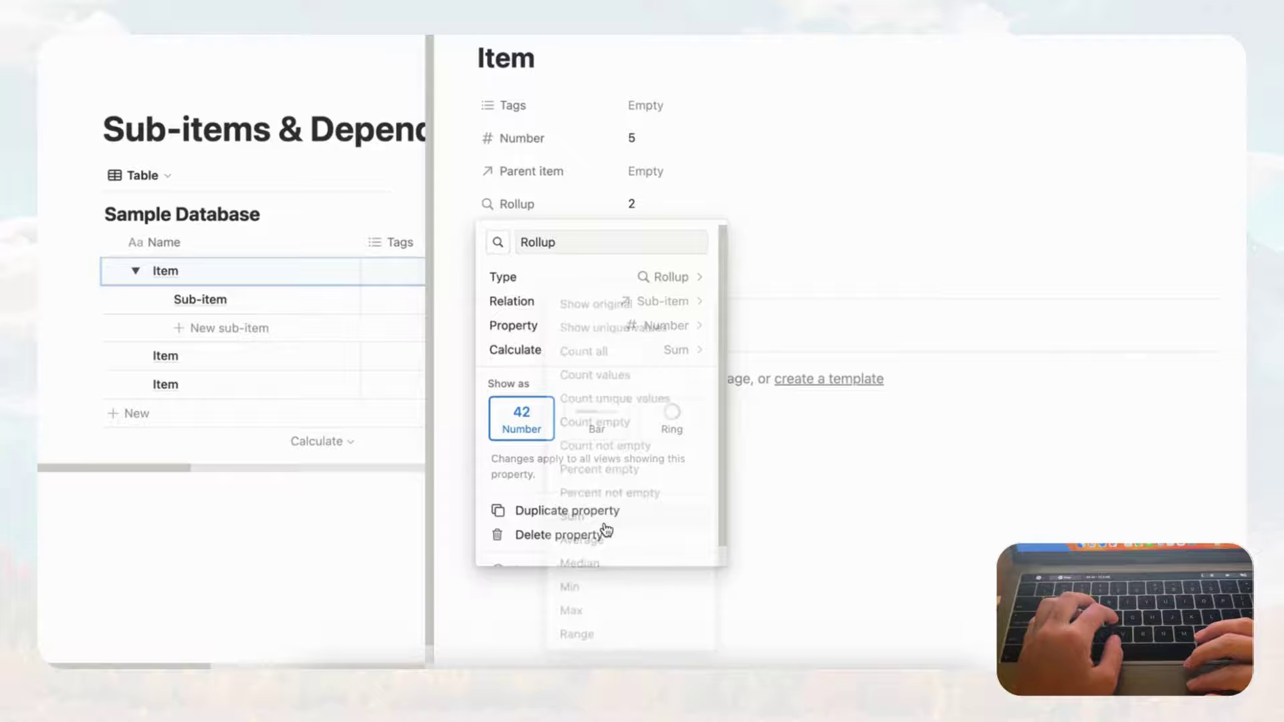
{"action": "left_click", "coordinate": [744, 181]}
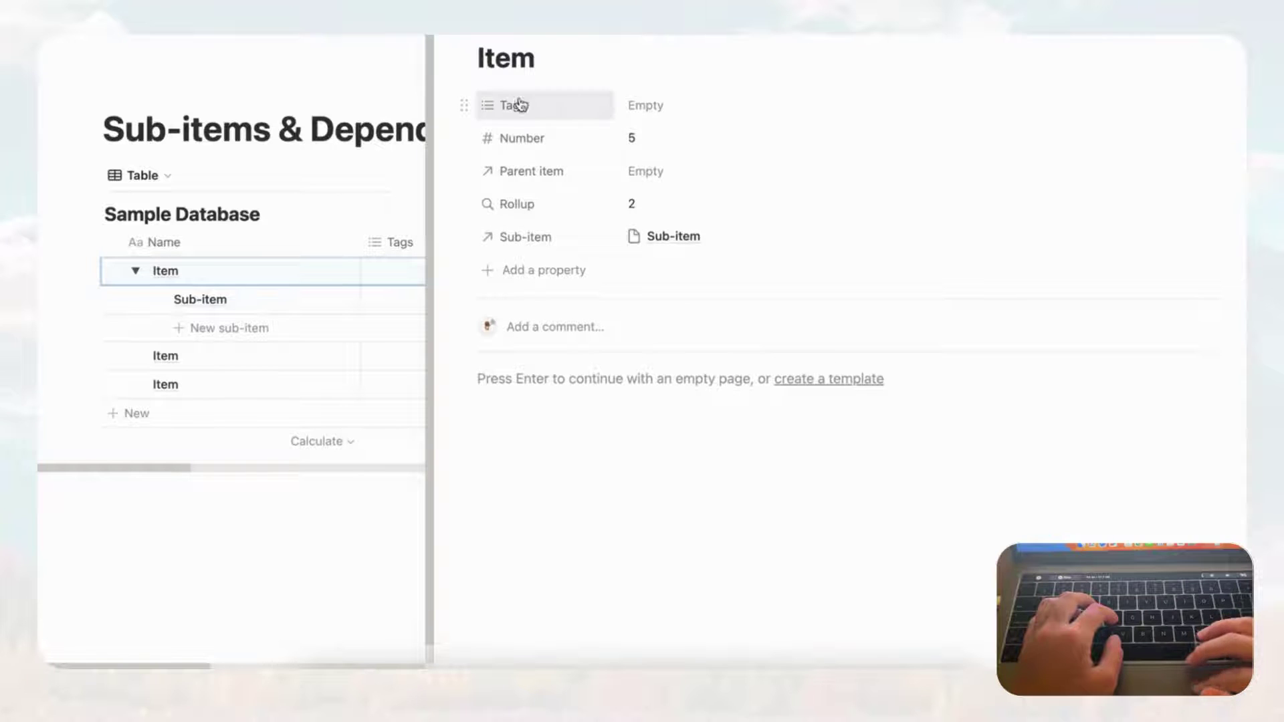
{"action": "left_click", "coordinate": [461, 40]}
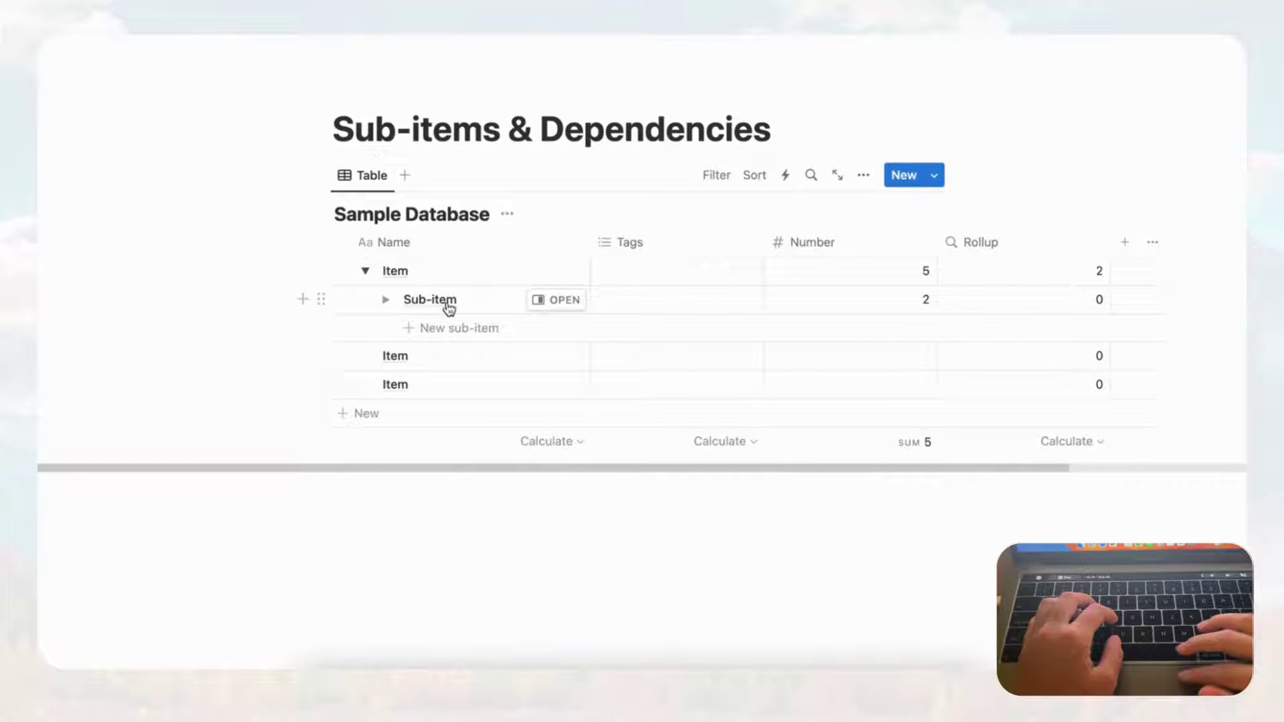
Add a second sub-item named "Sub-item" under the first Item and set its Number to 3
{"action": "left_click", "coordinate": [364, 274]}
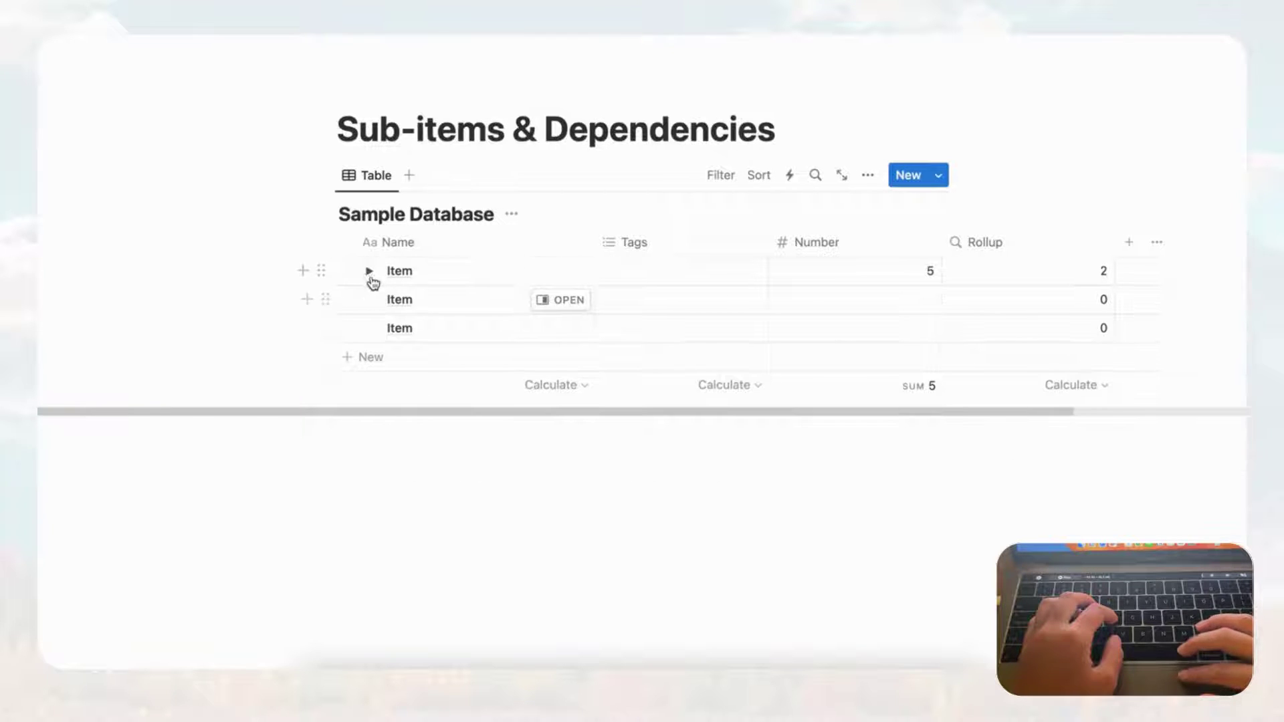
{"action": "left_click", "coordinate": [365, 272]}
{"action": "left_click", "coordinate": [435, 329]}
{"action": "type", "text": "Sub-item"}
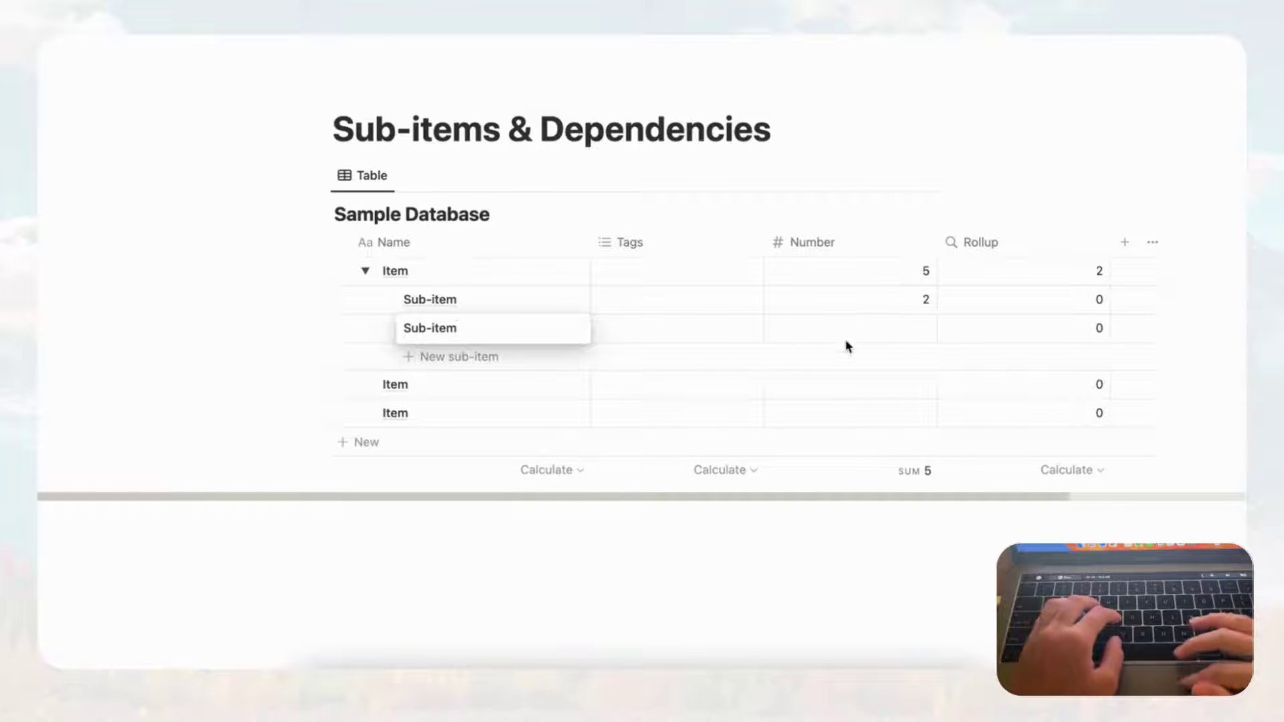
{"action": "key", "text": "Return"}
{"action": "left_click", "coordinate": [893, 331]}
{"action": "type", "text": "3"}
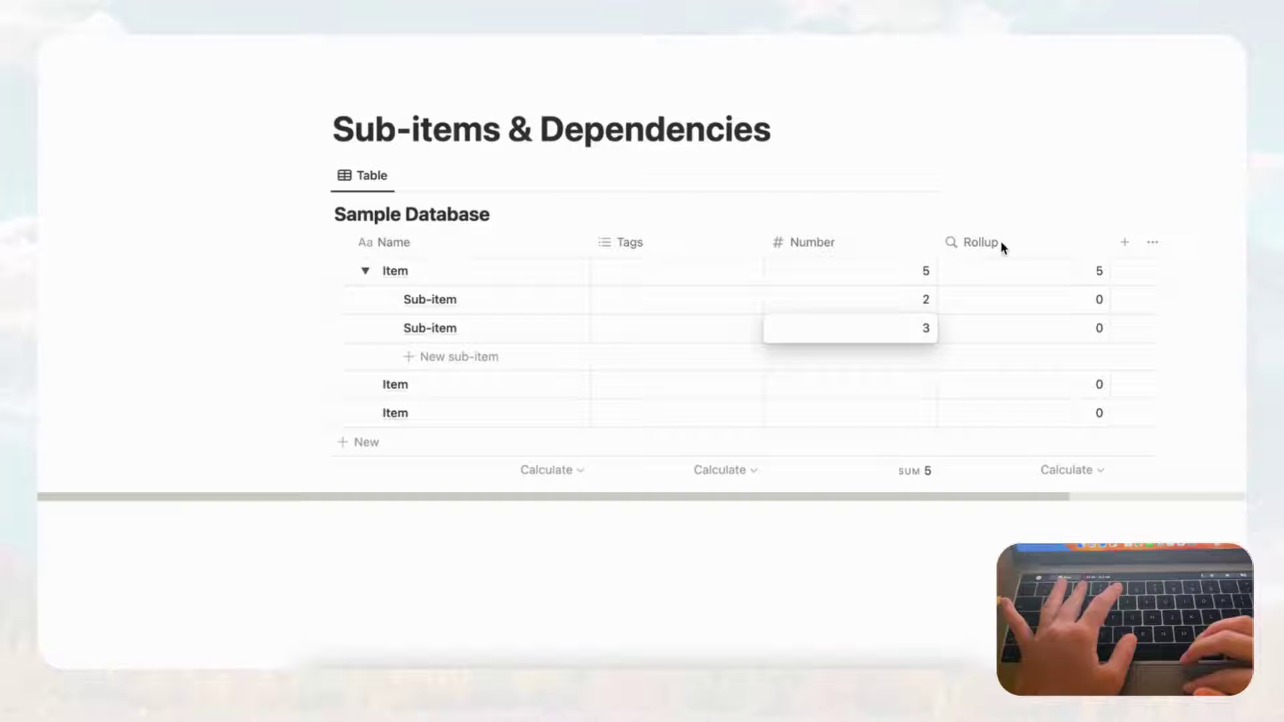
{"action": "key", "text": "Return"}
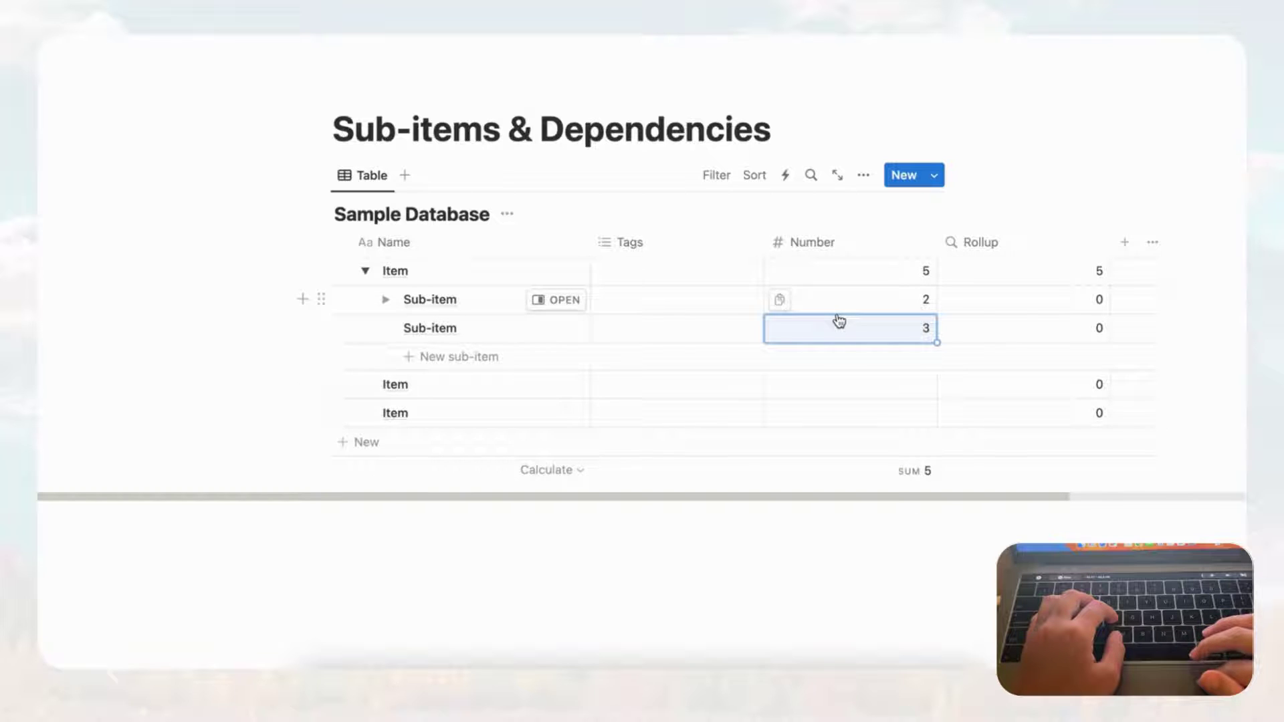
Look over the first Item's nested sub-items and leave the Item collapsed
{"action": "left_click", "coordinate": [363, 276]}
{"action": "left_click", "coordinate": [363, 276]}
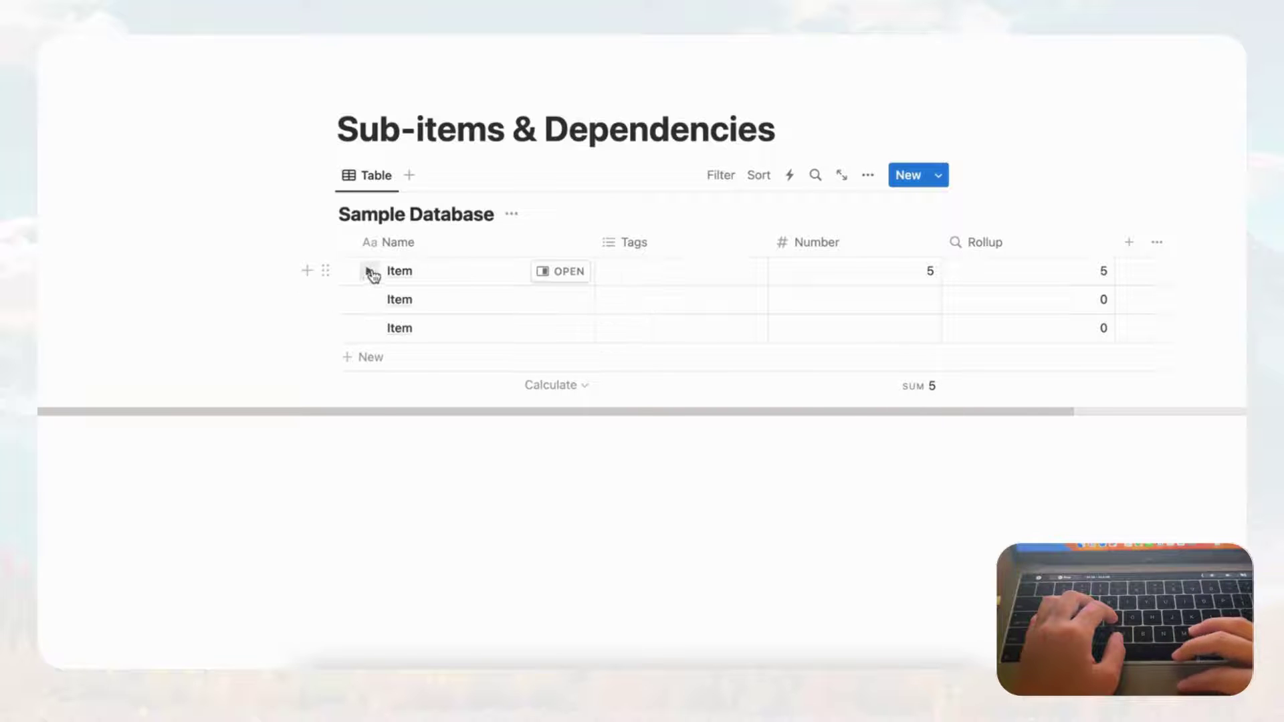
{"action": "left_click", "coordinate": [367, 272]}
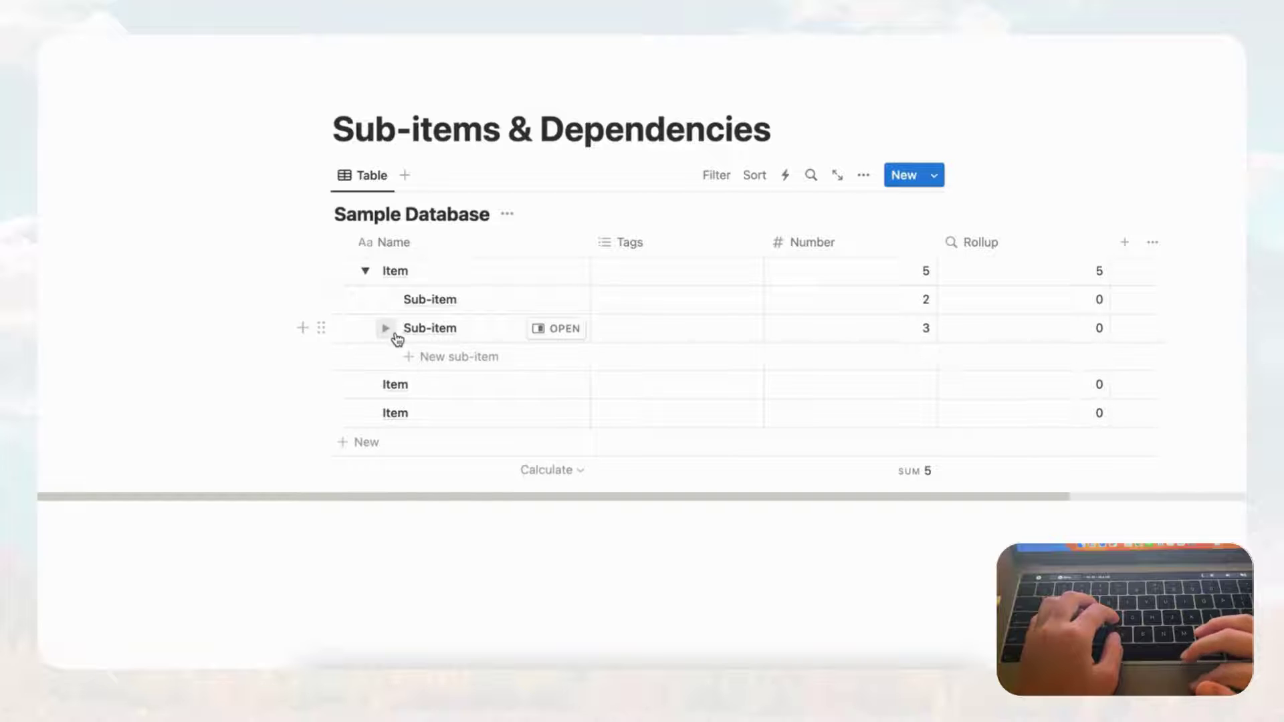
{"action": "left_click", "coordinate": [365, 272]}
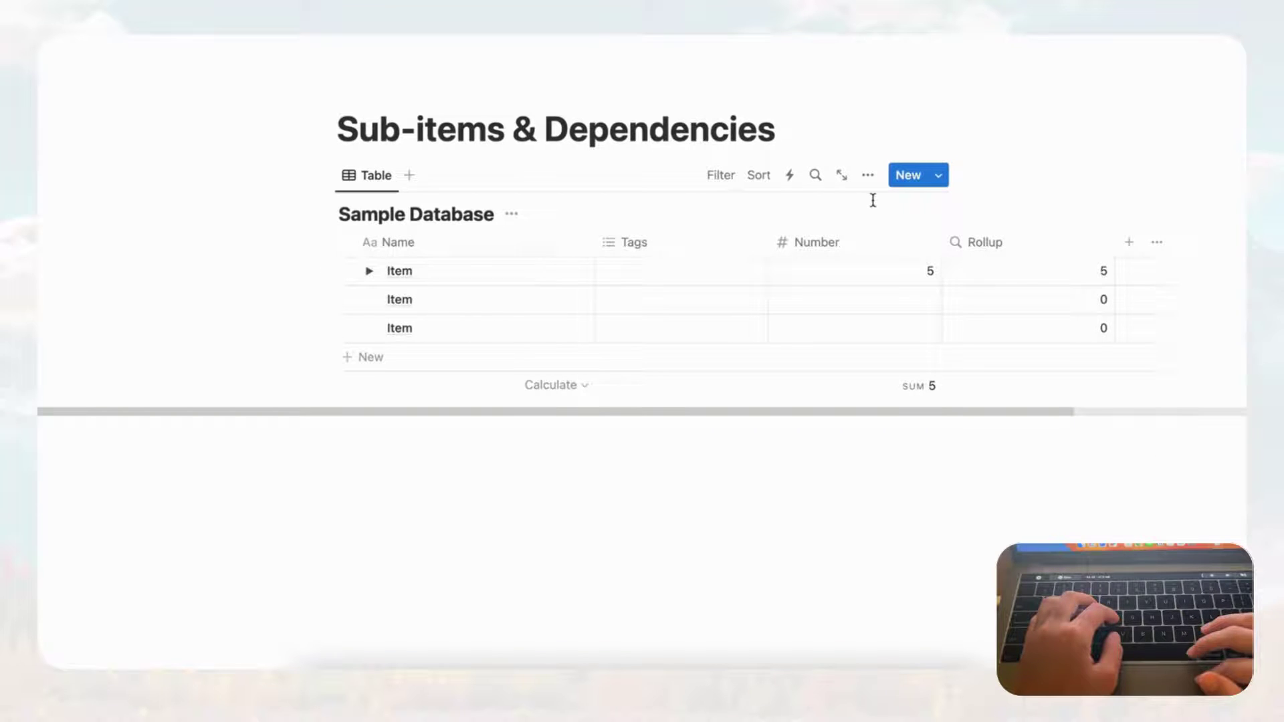
Change the Sample Database view's layout to Board and close the view options
{"action": "left_click", "coordinate": [867, 175]}
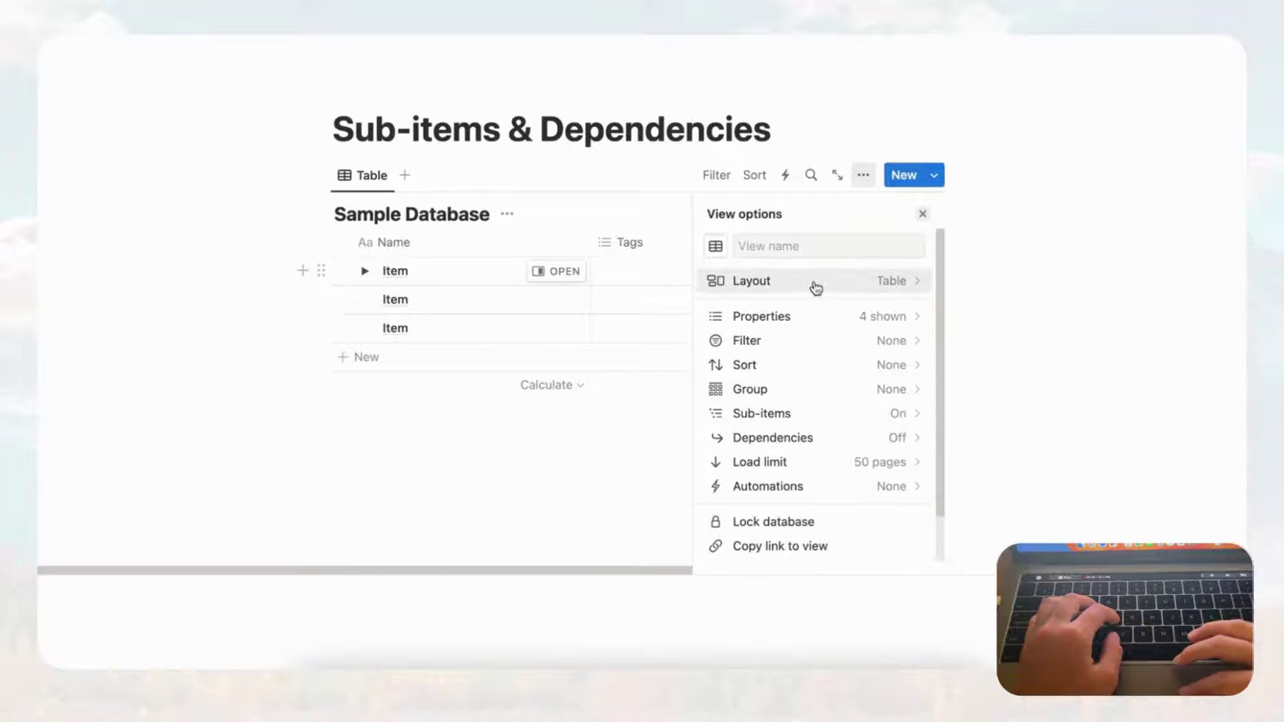
{"action": "left_click", "coordinate": [841, 287]}
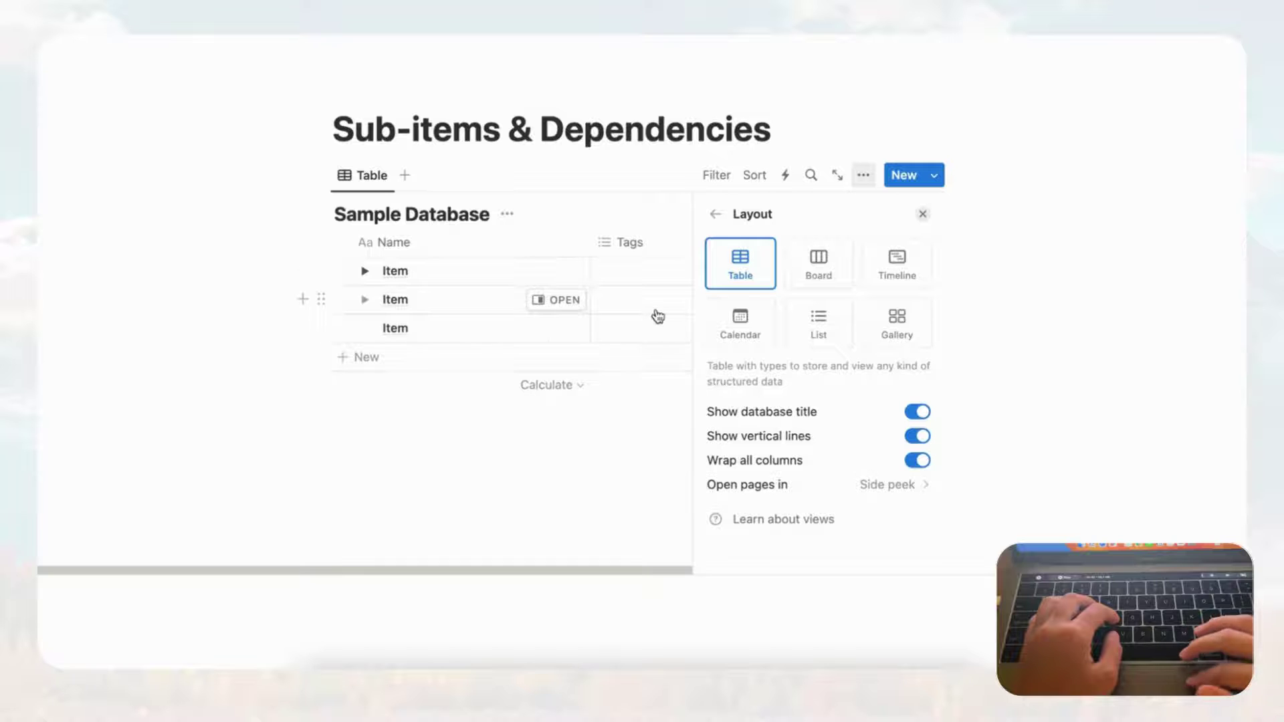
{"action": "left_click", "coordinate": [833, 280]}
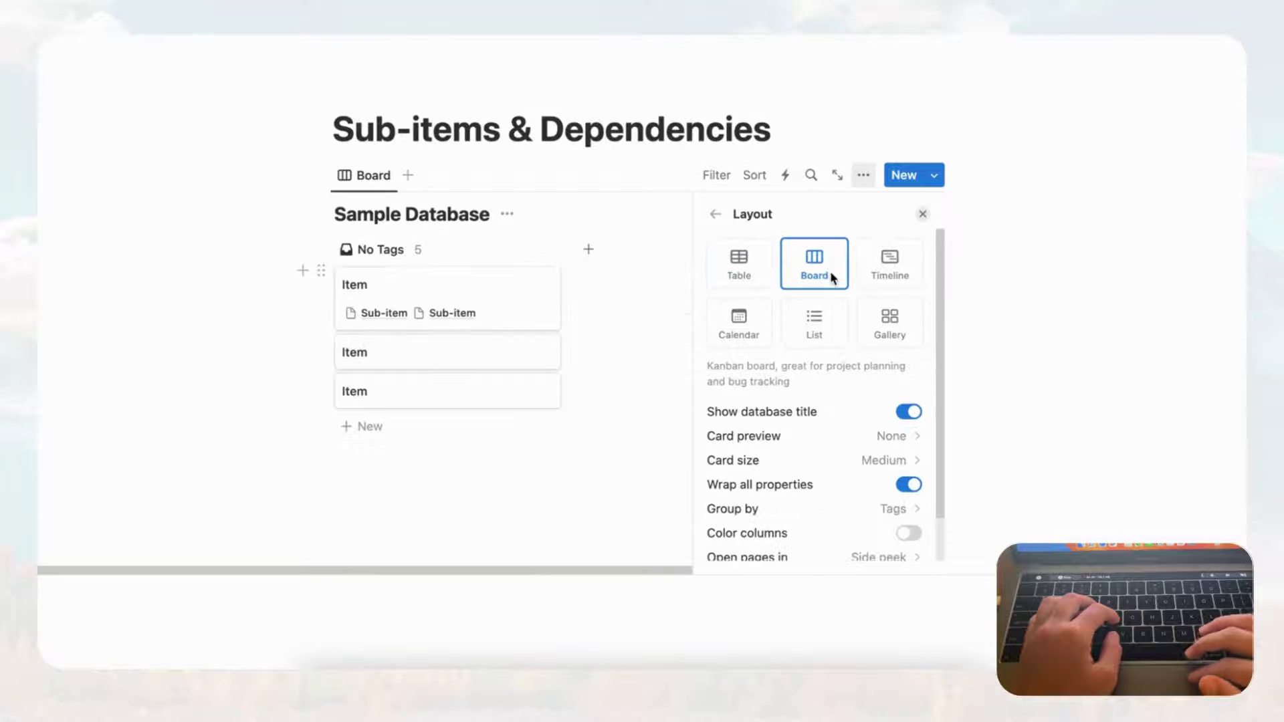
{"action": "left_click", "coordinate": [923, 215]}
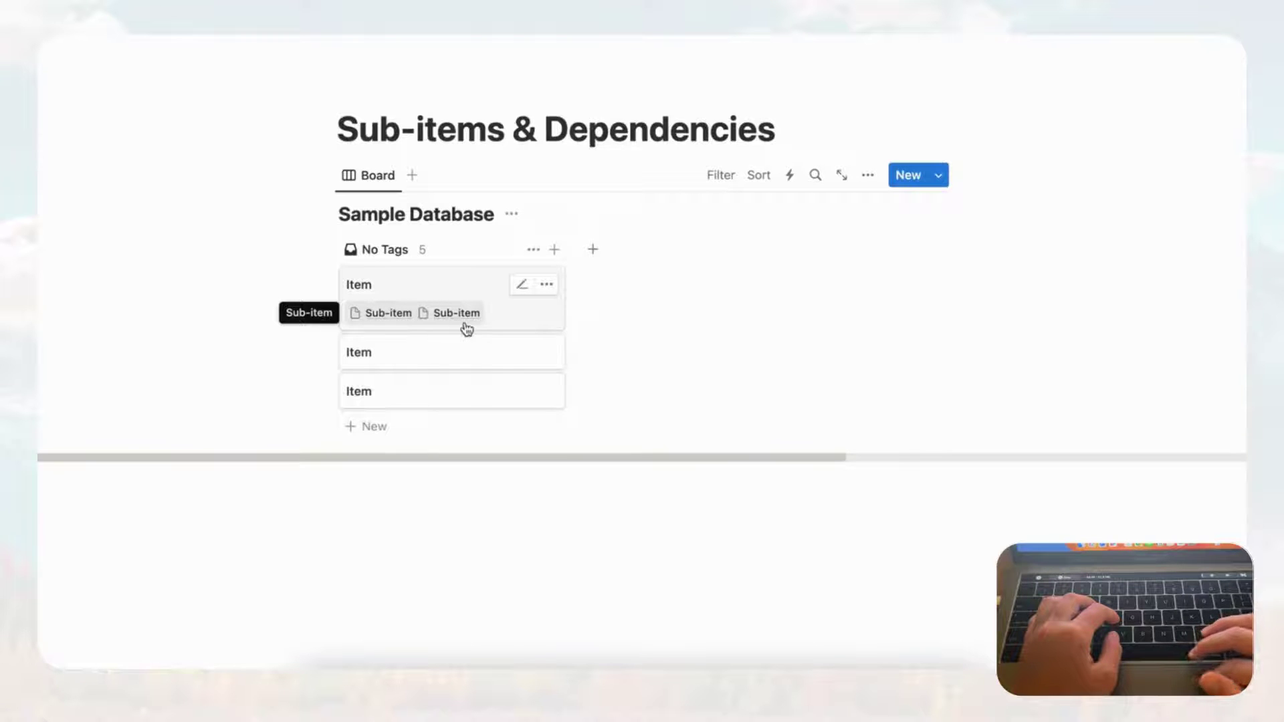
Open the first Item's card and show its Sub-item property as a page section
{"action": "left_click", "coordinate": [431, 295]}
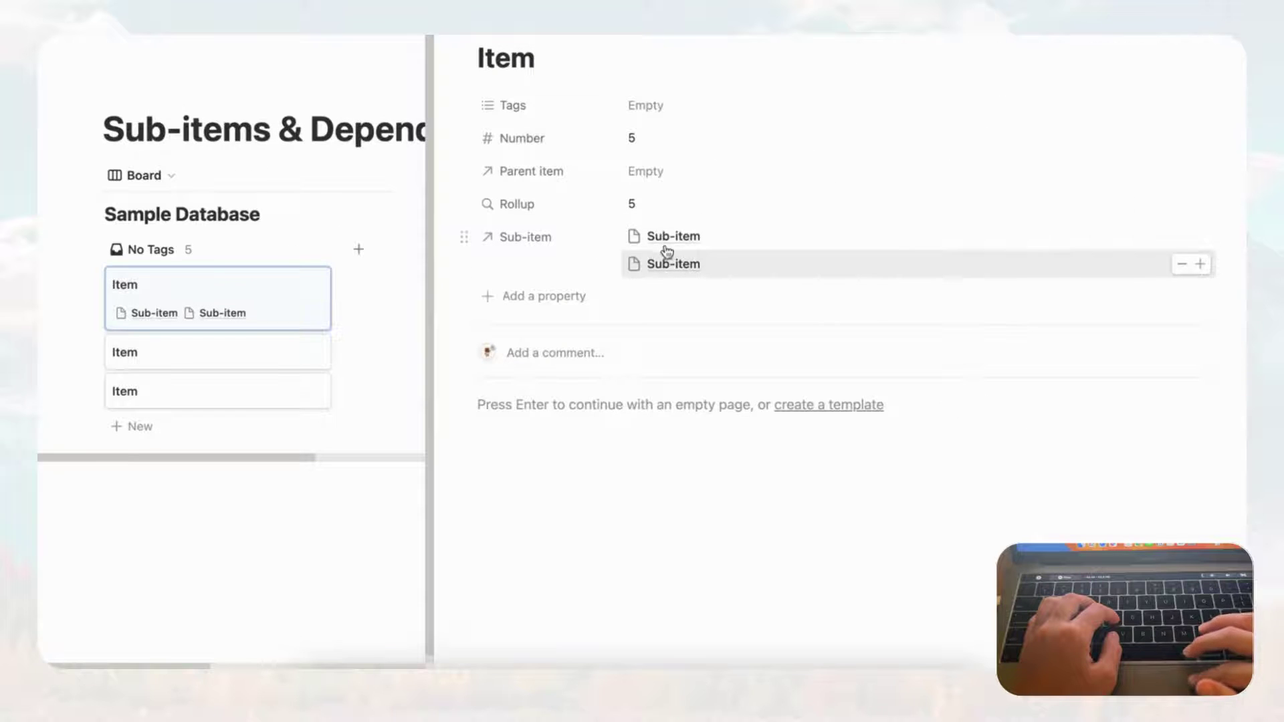
{"action": "left_click", "coordinate": [464, 238]}
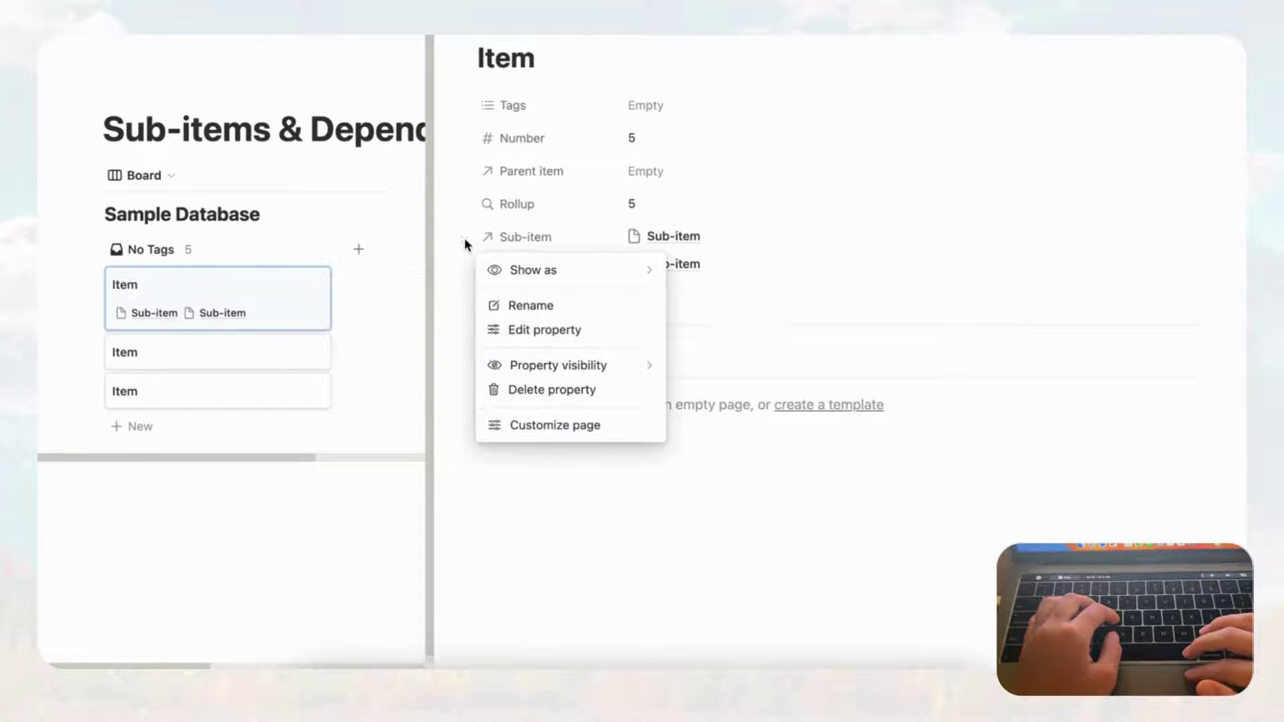
{"action": "mouse_move", "coordinate": [553, 284]}
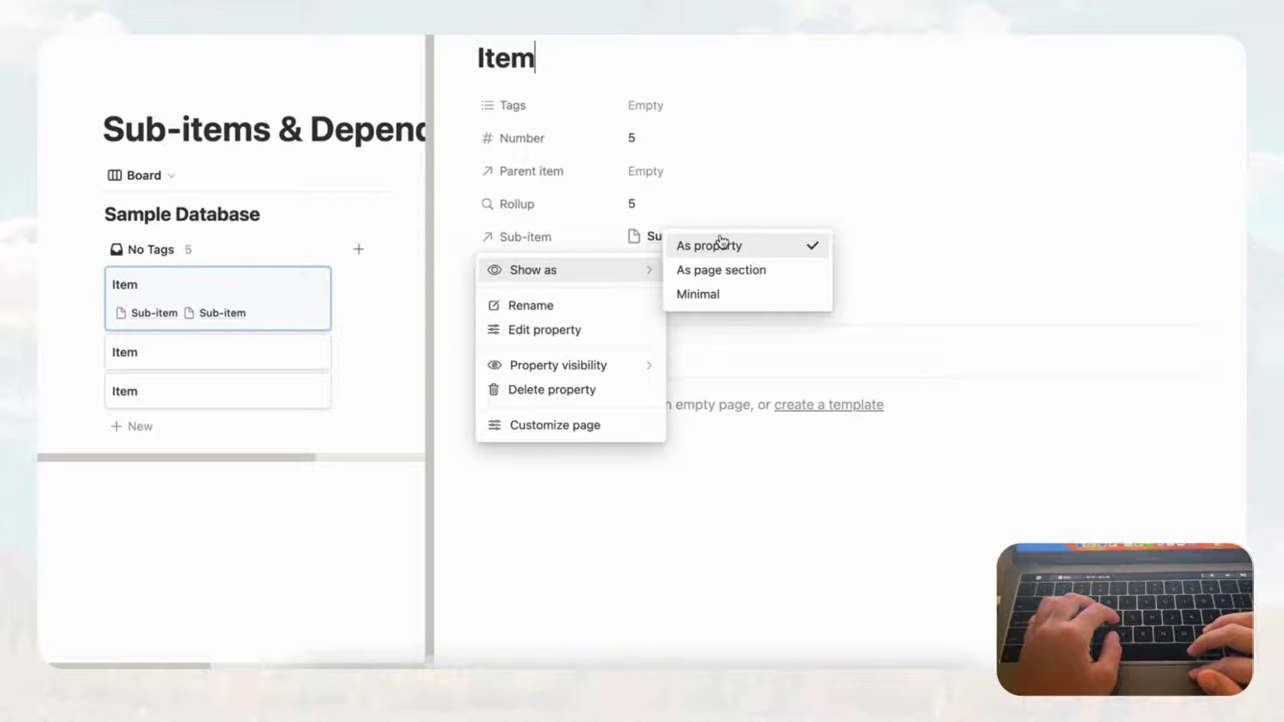
{"action": "left_click", "coordinate": [745, 273]}
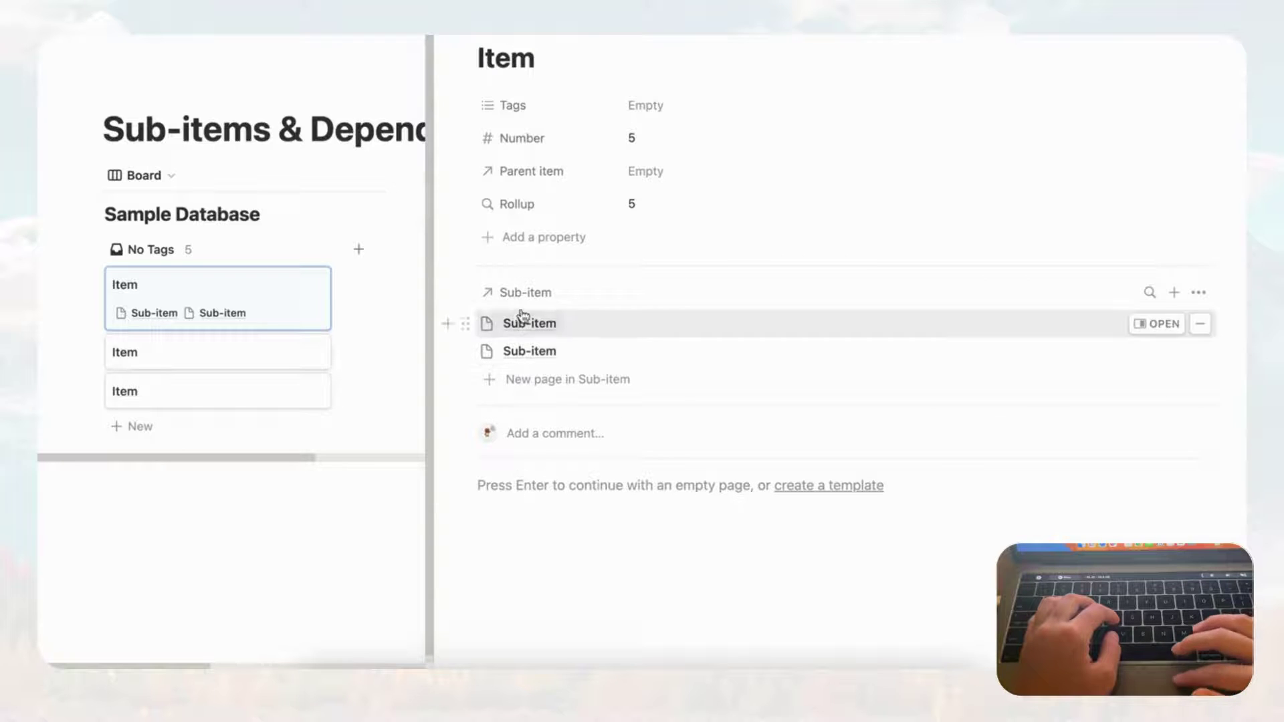
Check the property visibility options of the Item page's Sub-item section, and set the section to show as Minimal
{"action": "left_click", "coordinate": [1201, 292]}
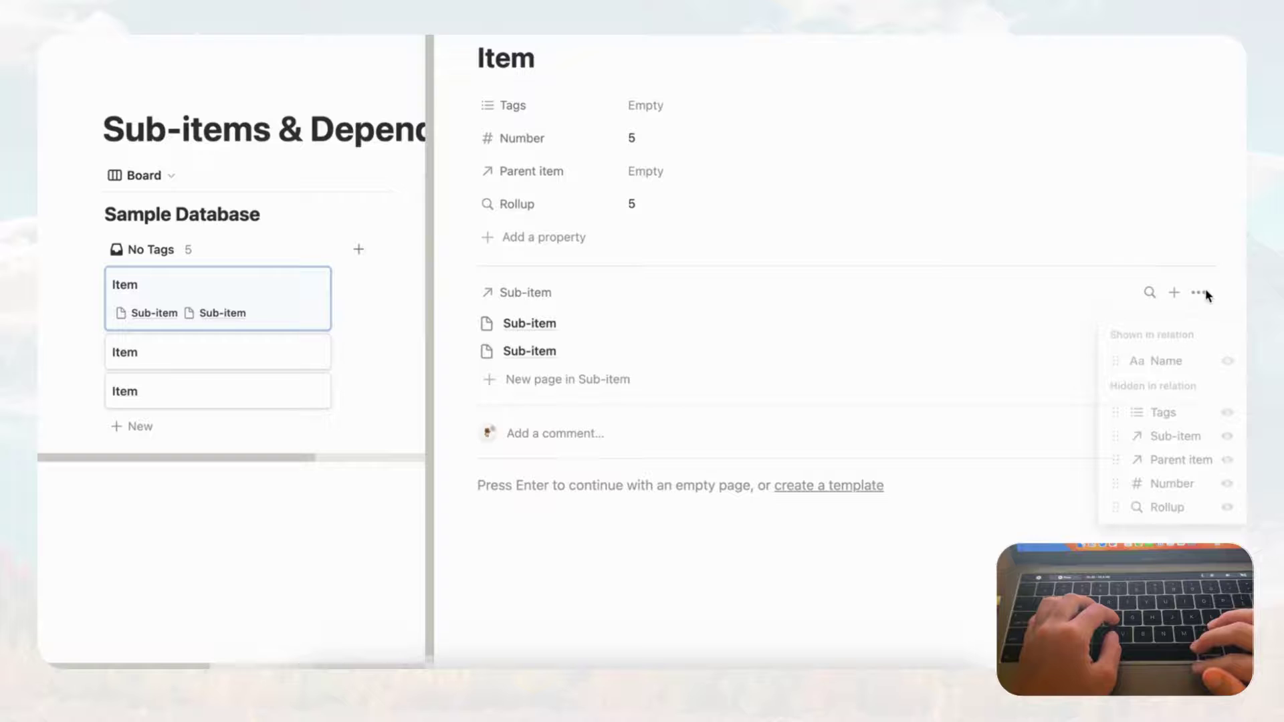
{"action": "left_click", "coordinate": [1015, 347]}
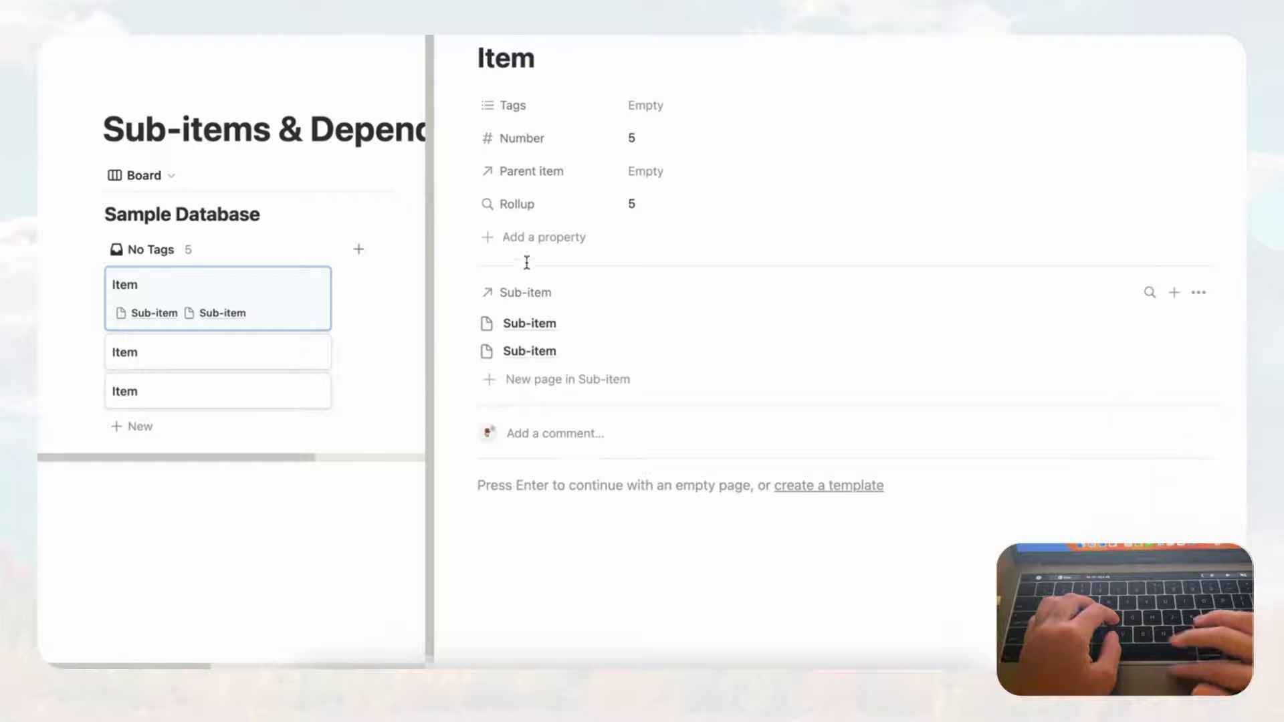
{"action": "left_click", "coordinate": [462, 298]}
{"action": "mouse_move", "coordinate": [572, 333]}
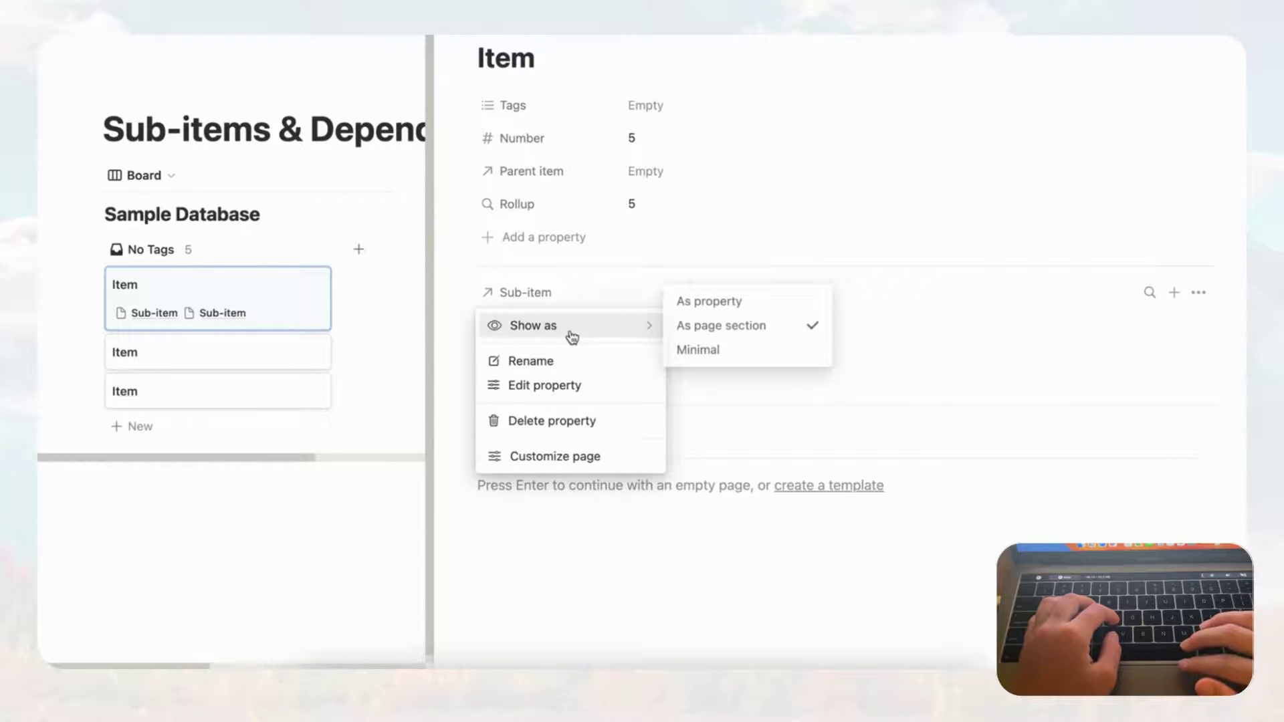
{"action": "left_click", "coordinate": [723, 354]}
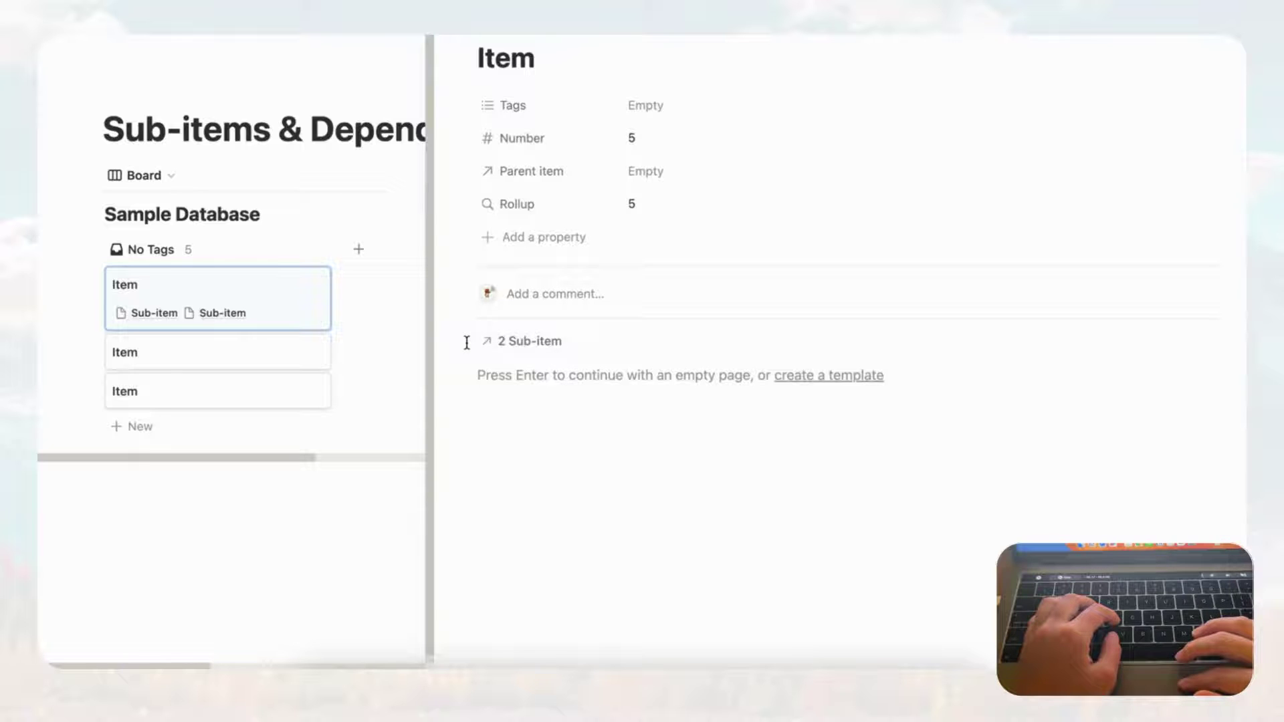
Inspect the pages linked in the Item's Sub-item relation and its property visibility options, and close the Item page
{"action": "left_click", "coordinate": [493, 347]}
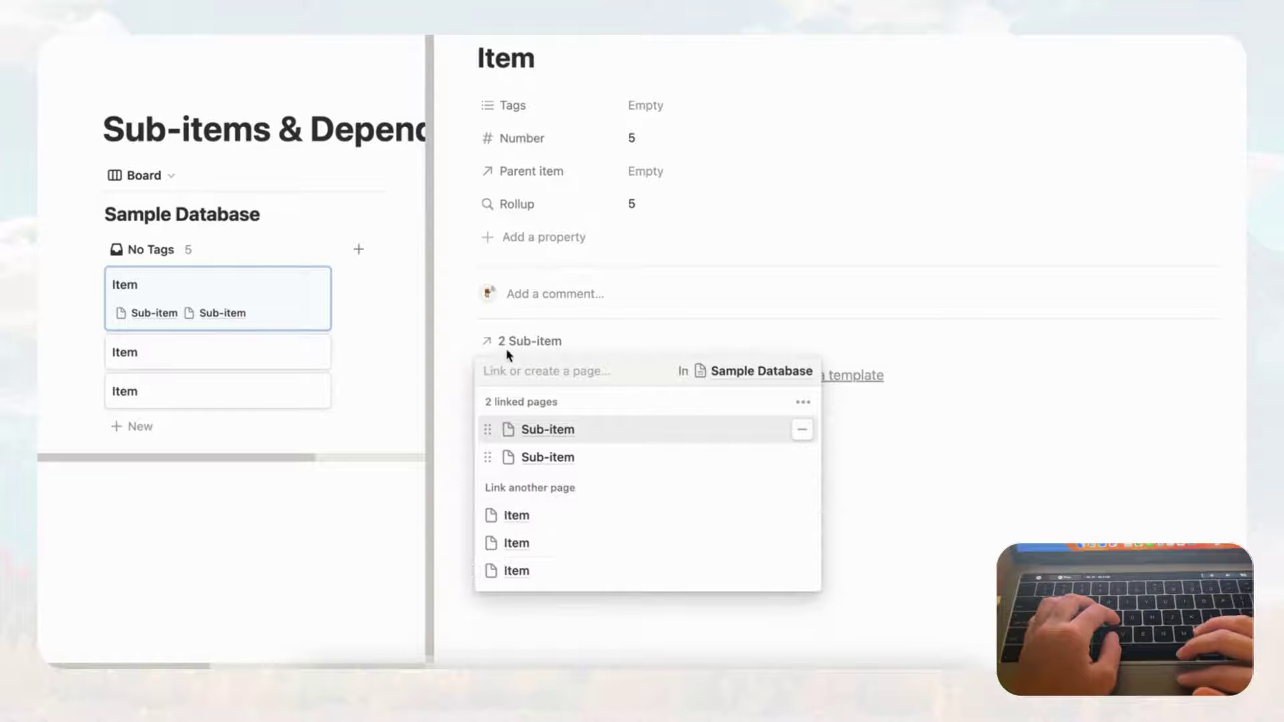
{"action": "left_click", "coordinate": [803, 403]}
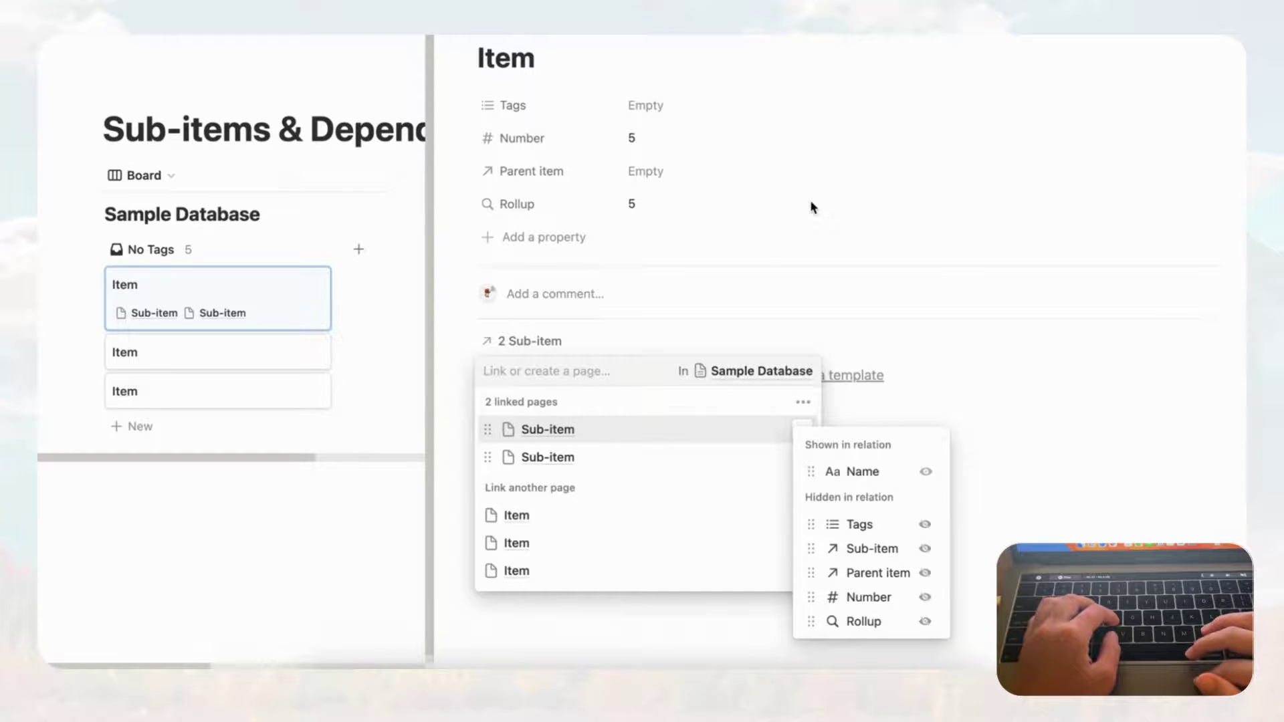
{"action": "key", "text": "Escape"}
{"action": "key", "text": "Escape"}
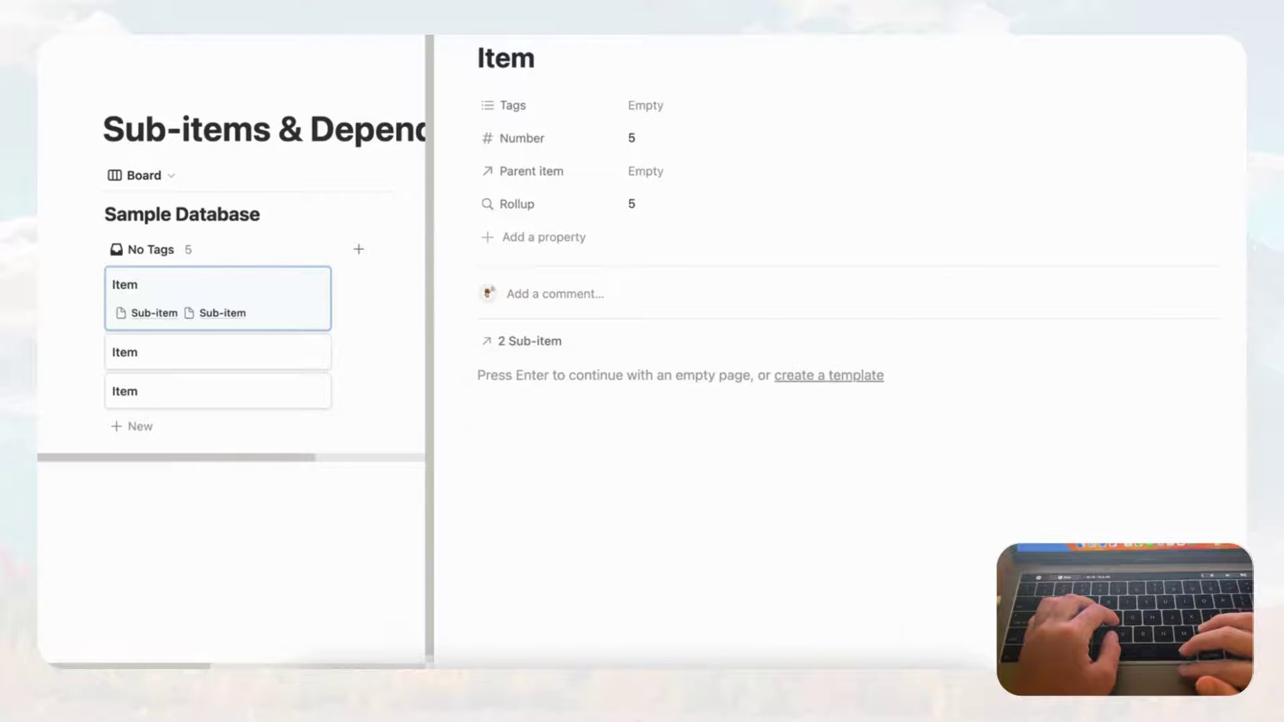
{"action": "key", "text": "Escape"}
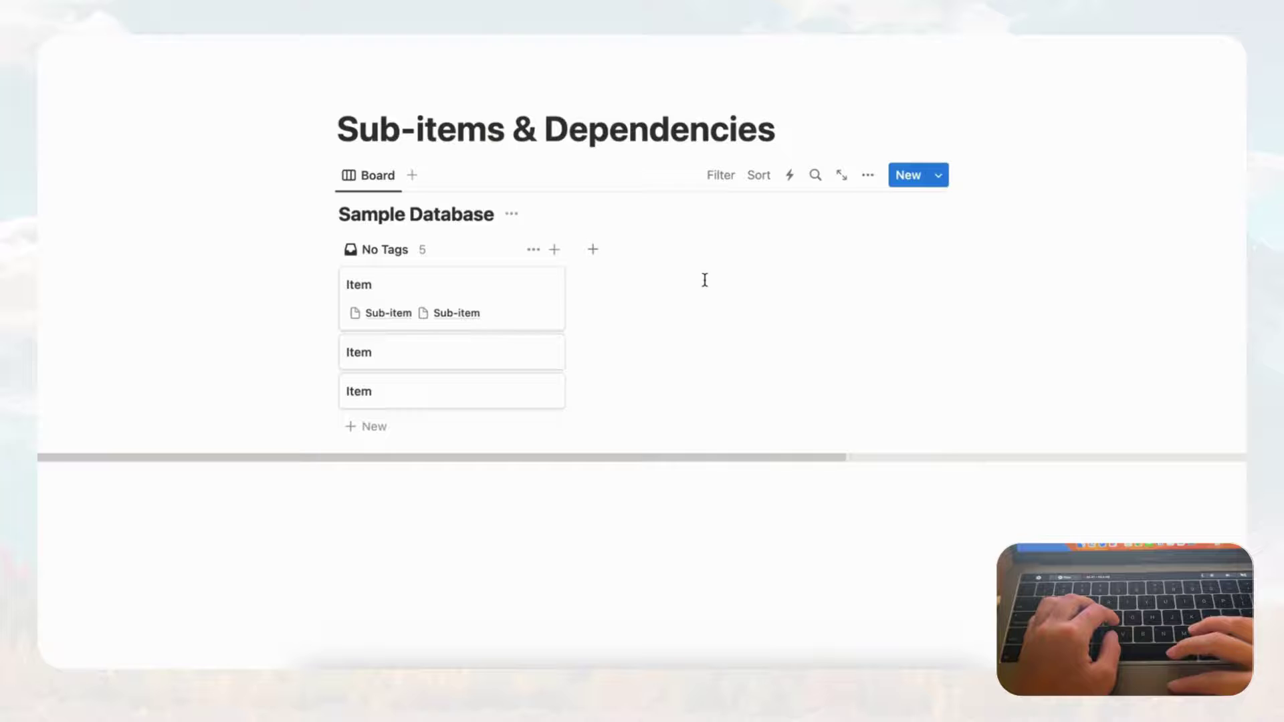
Change the Sample Database view's layout to Timeline and close the view options
{"action": "left_click", "coordinate": [867, 178]}
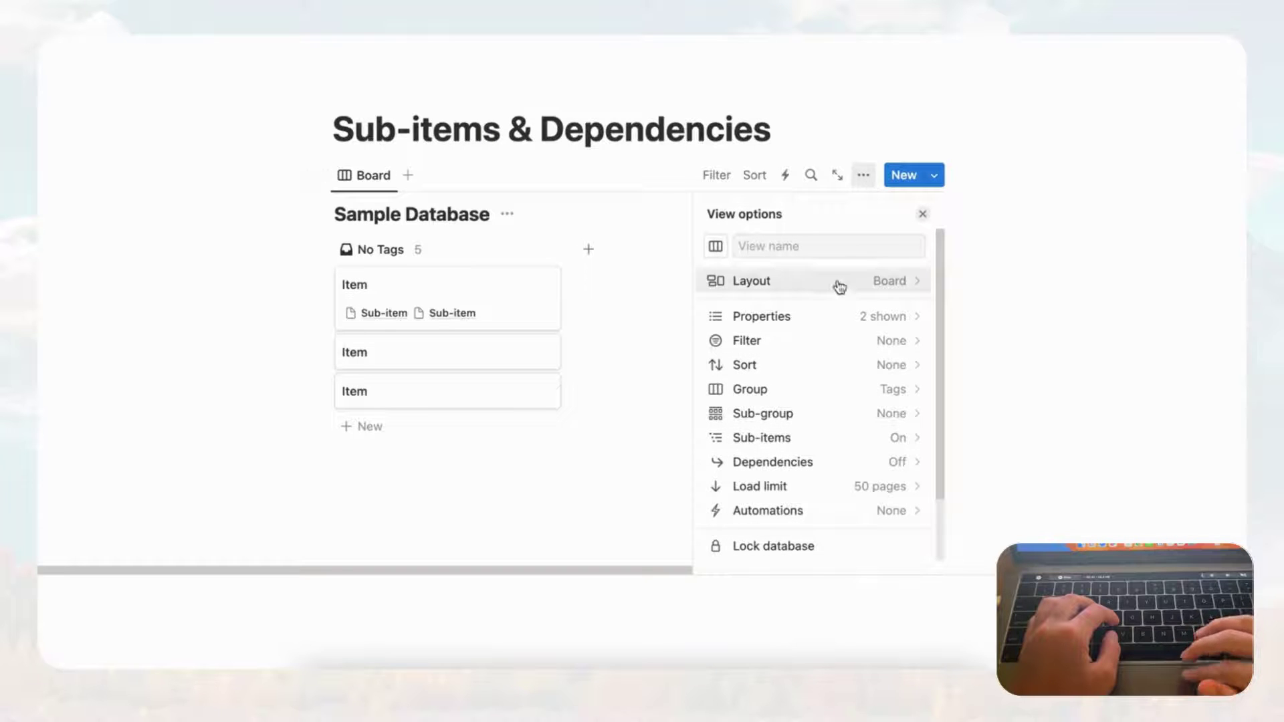
{"action": "left_click", "coordinate": [810, 290]}
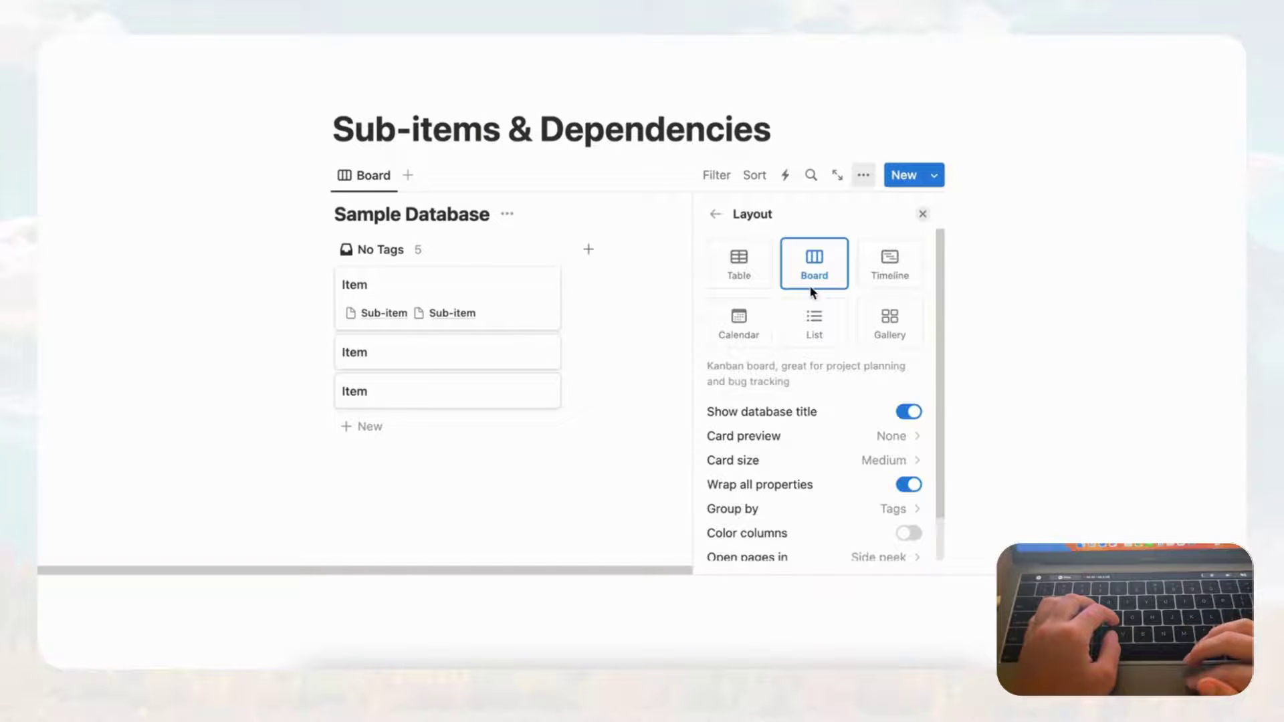
{"action": "left_click", "coordinate": [903, 272]}
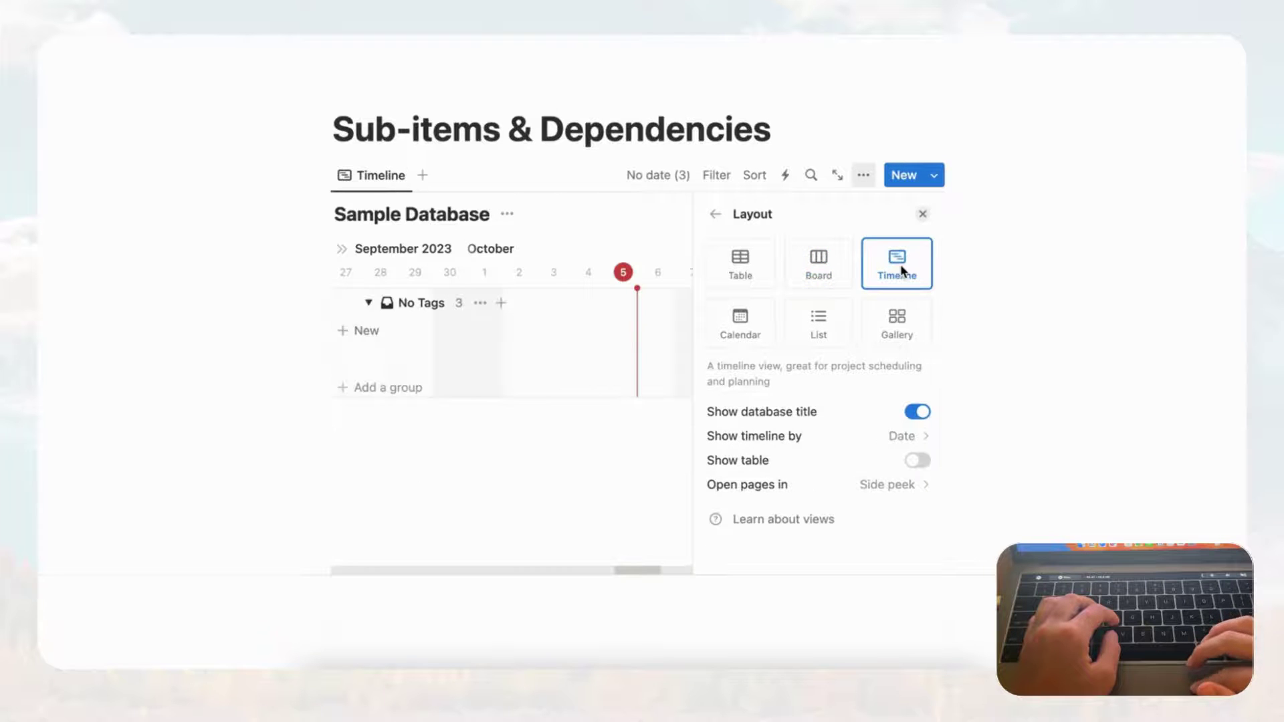
{"action": "left_click", "coordinate": [923, 214]}
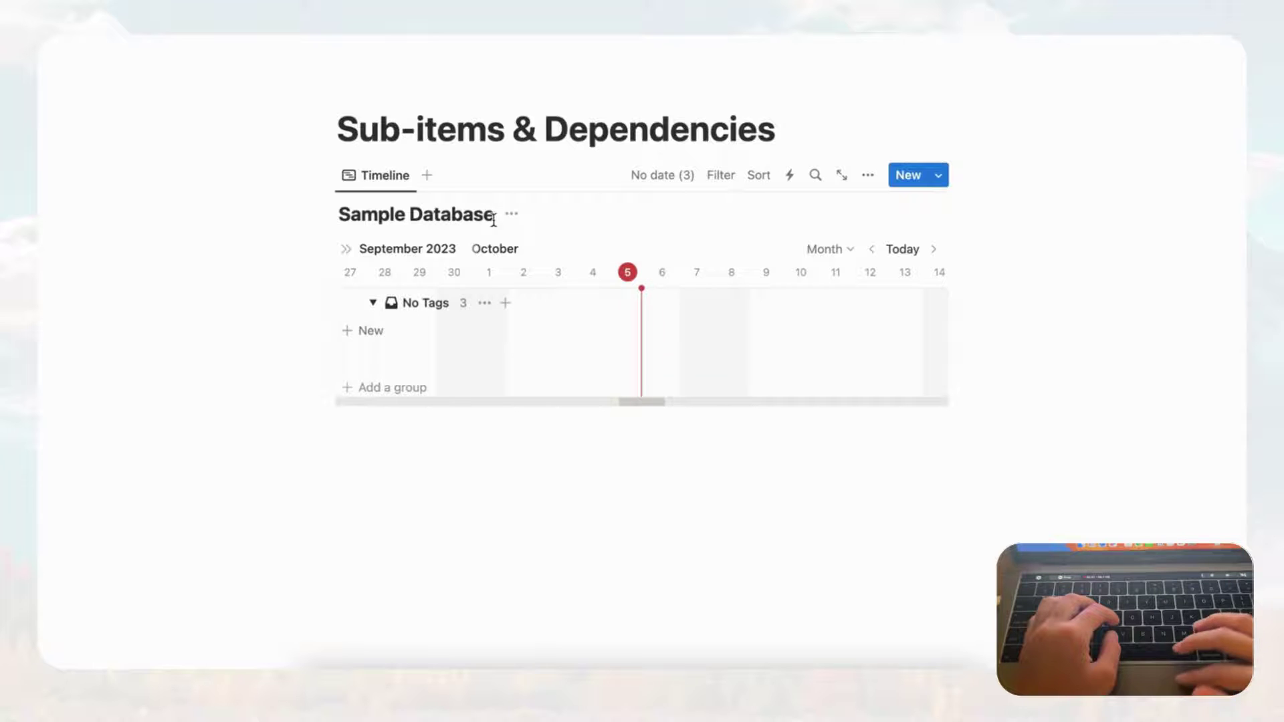
Add all three undated Items to the timeline
{"action": "left_click", "coordinate": [675, 178]}
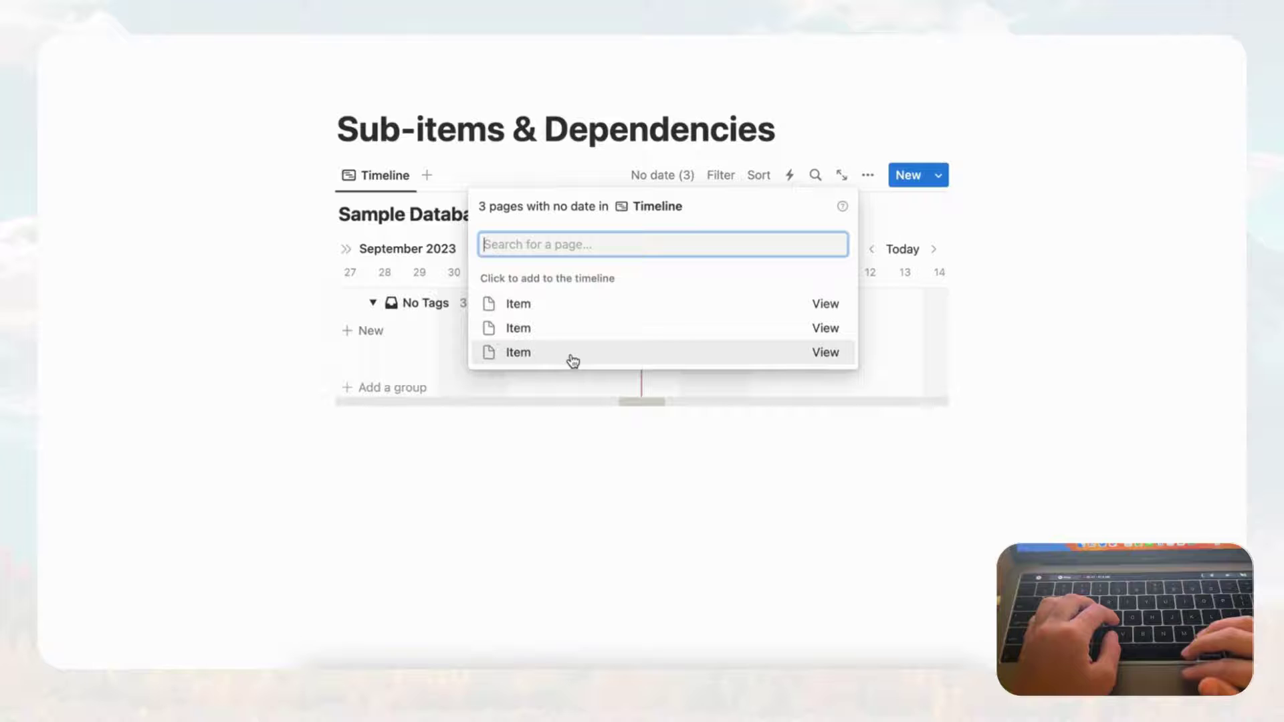
{"action": "left_click", "coordinate": [516, 313]}
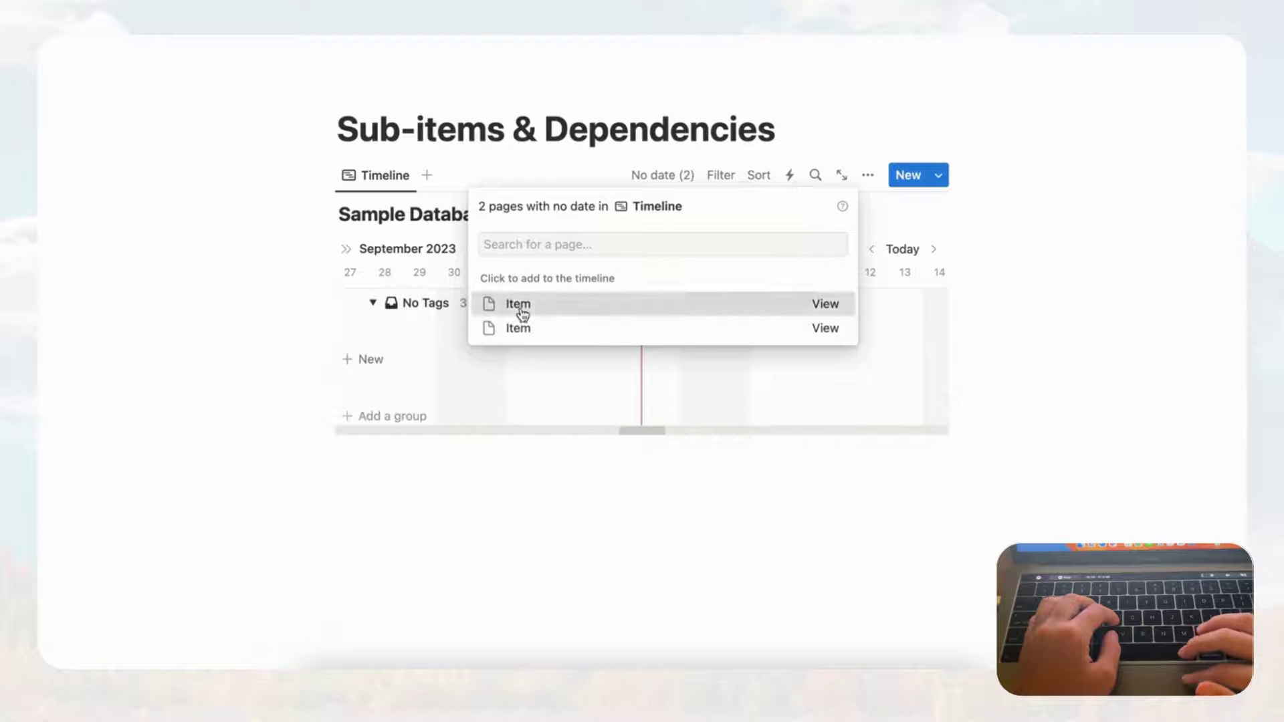
{"action": "left_click", "coordinate": [516, 314]}
{"action": "left_click", "coordinate": [519, 314]}
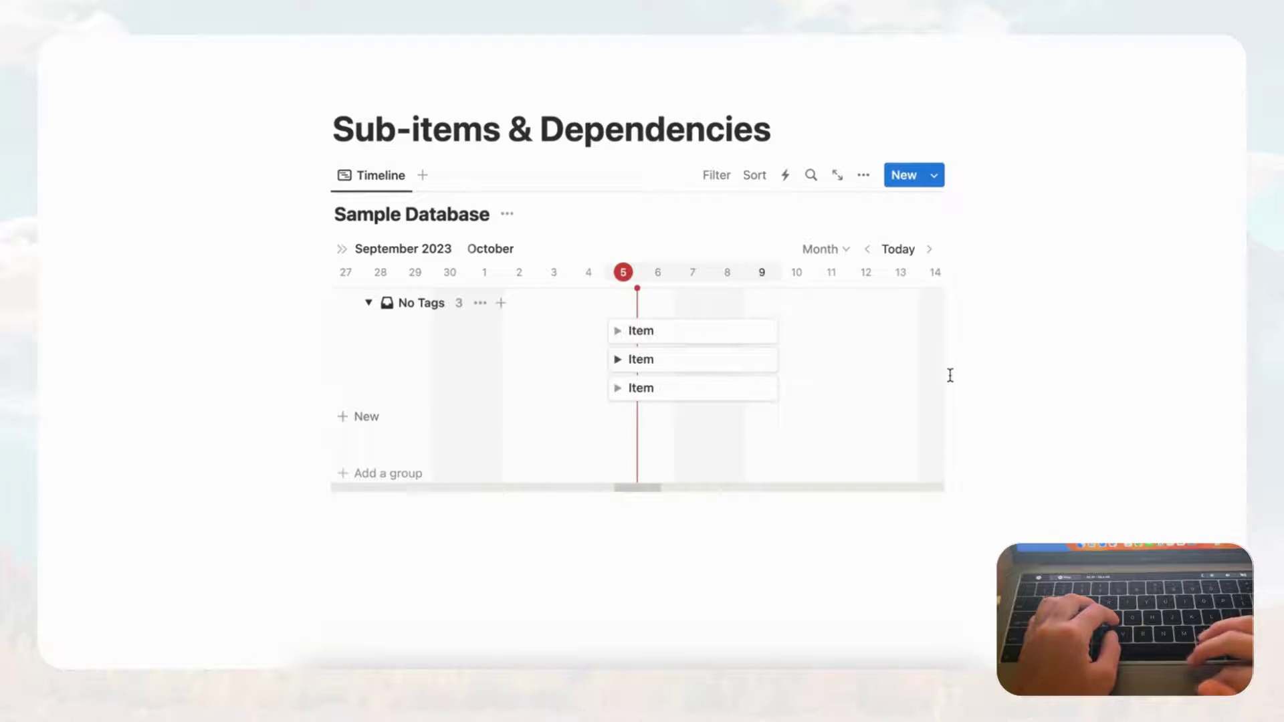
Expand the second Item on the timeline and schedule both of its sub-items from October 7 to 11
{"action": "left_click", "coordinate": [618, 360]}
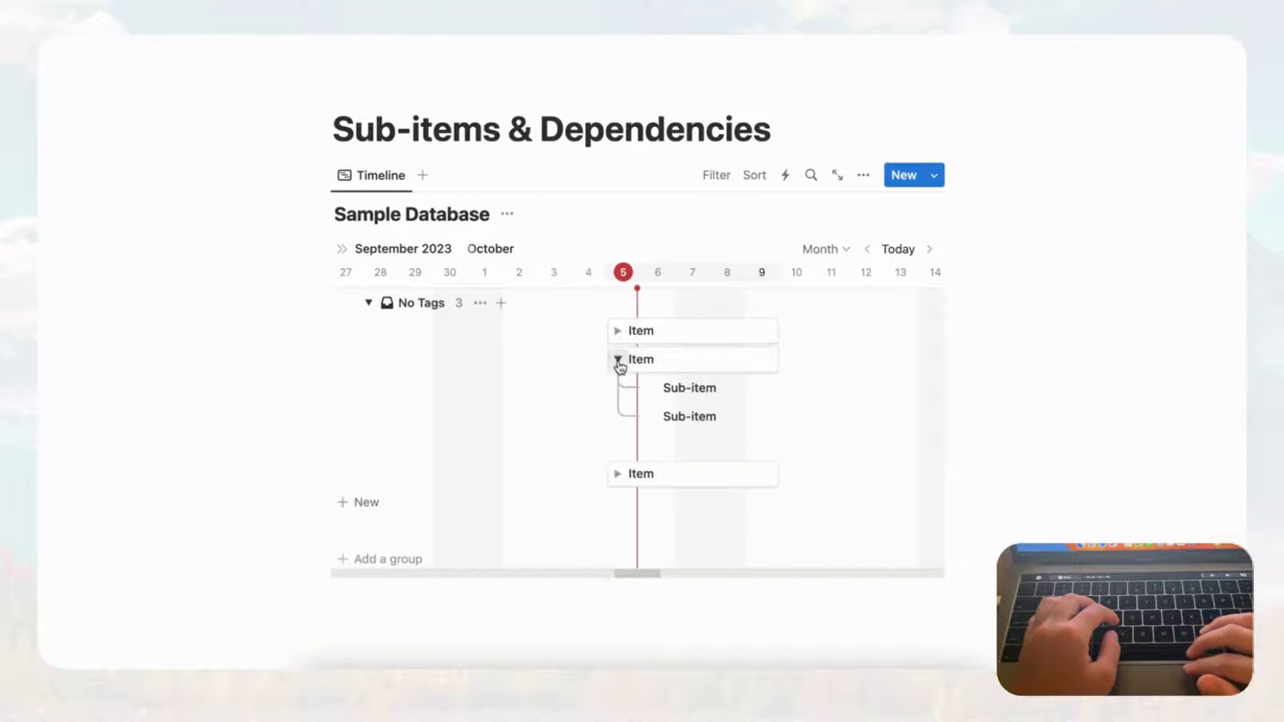
{"action": "left_click", "coordinate": [684, 390]}
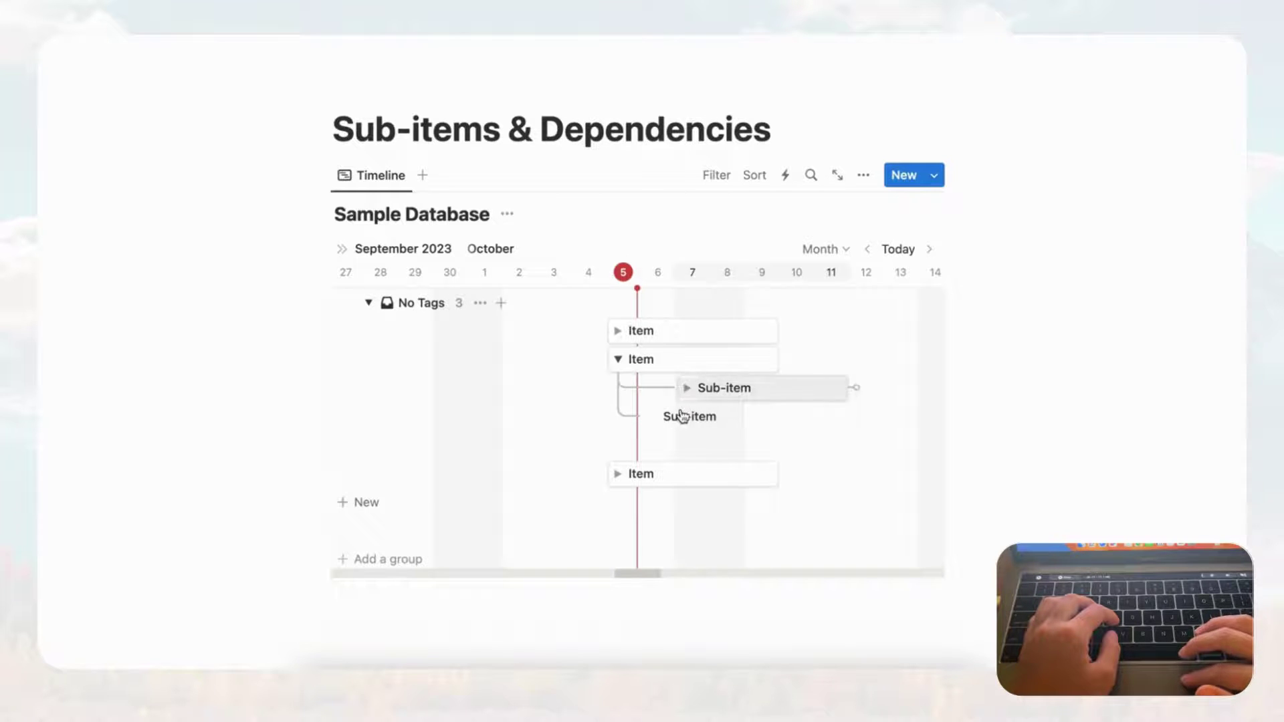
{"action": "left_click", "coordinate": [693, 420]}
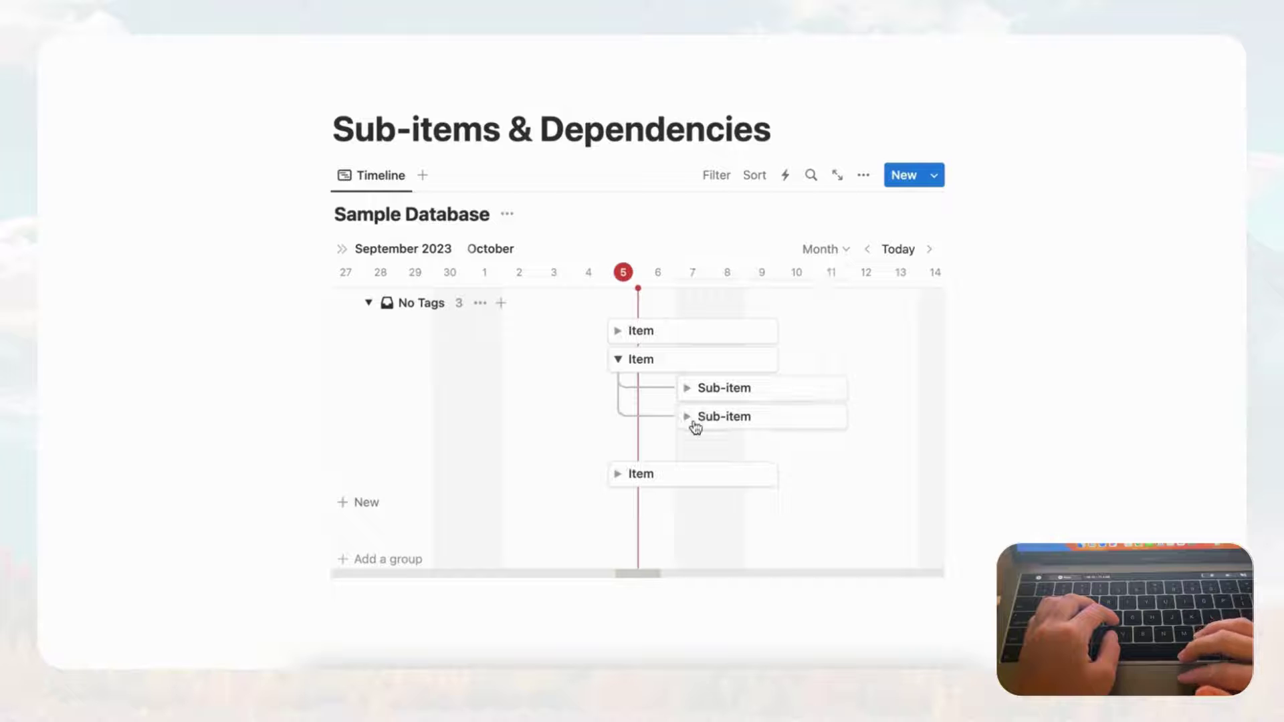
{"action": "scroll", "coordinate": [870, 411], "scroll_direction": "down", "scroll_amount": 3}
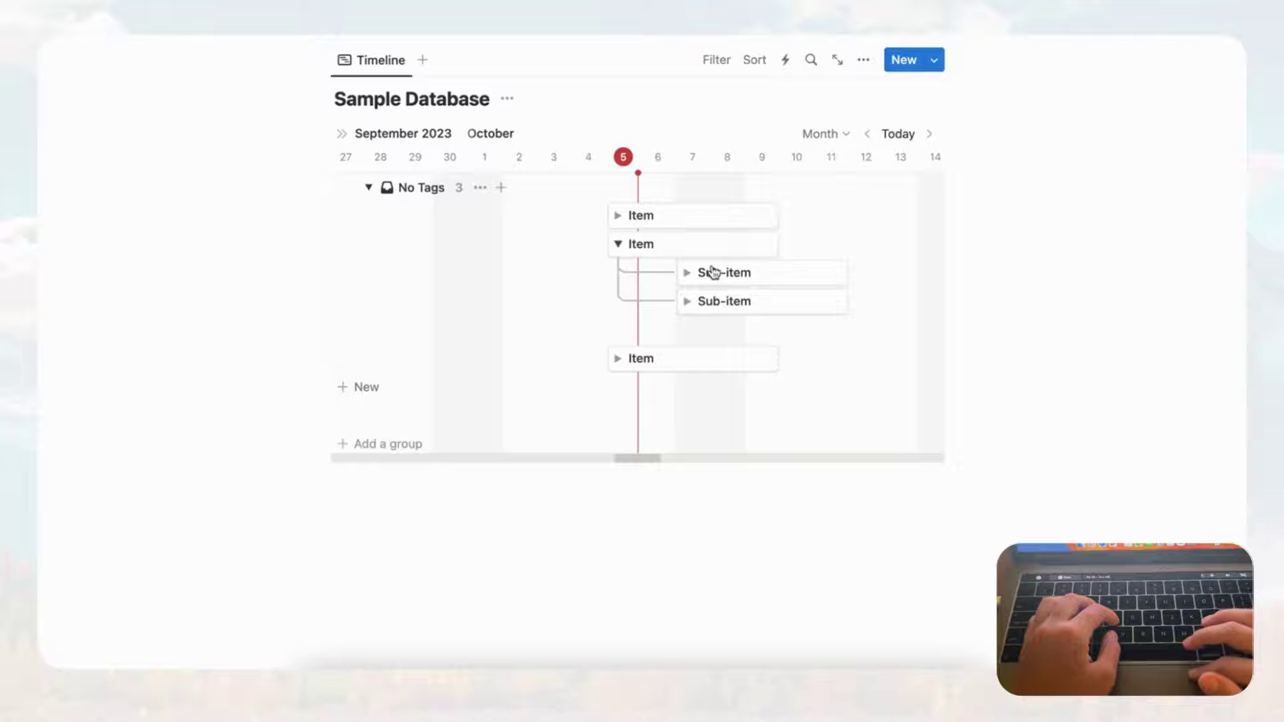
{"action": "scroll", "coordinate": [720, 348], "scroll_direction": "up", "scroll_amount": 2}
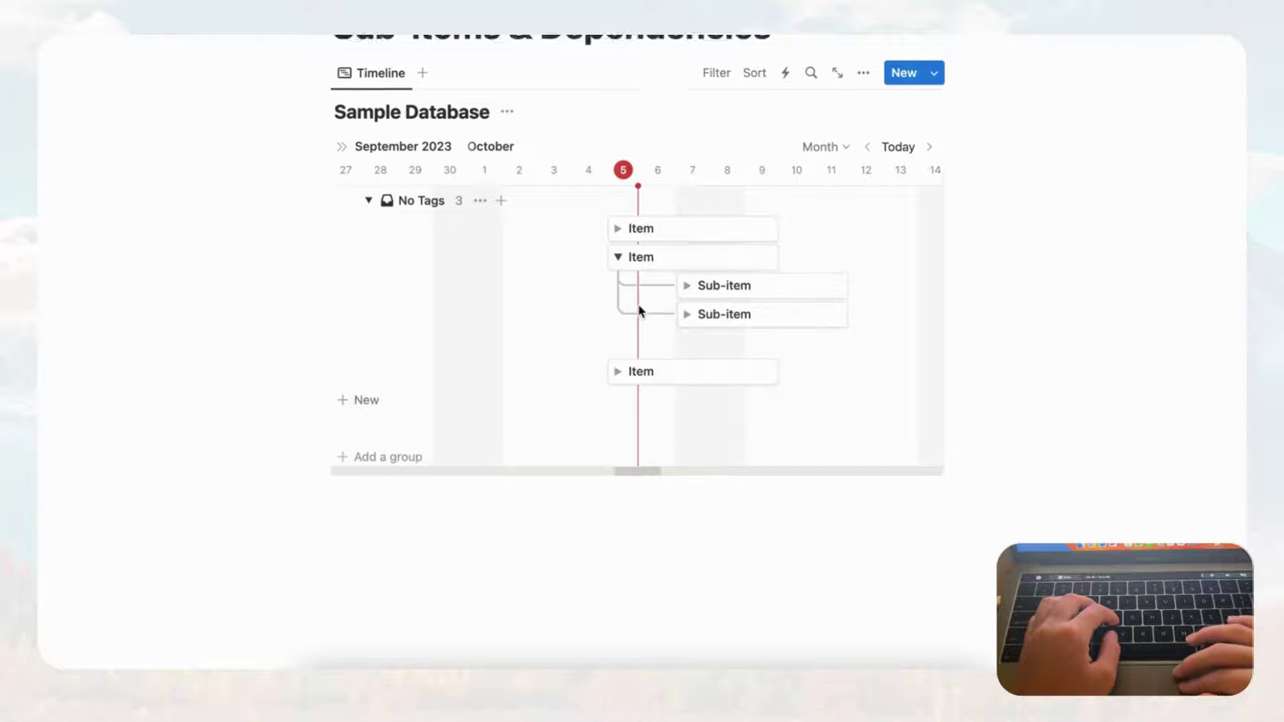
Change the Sample Database view's layout to Calendar and close the view options
{"action": "left_click", "coordinate": [864, 100]}
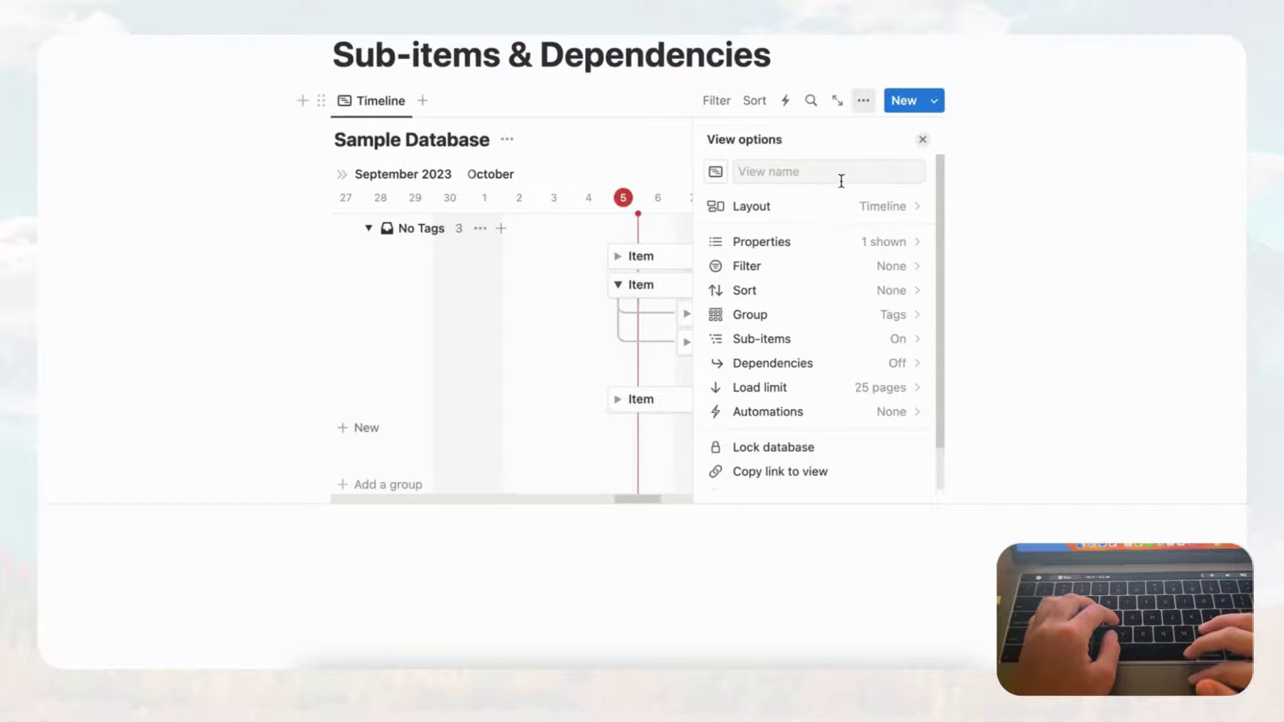
{"action": "left_click", "coordinate": [823, 207]}
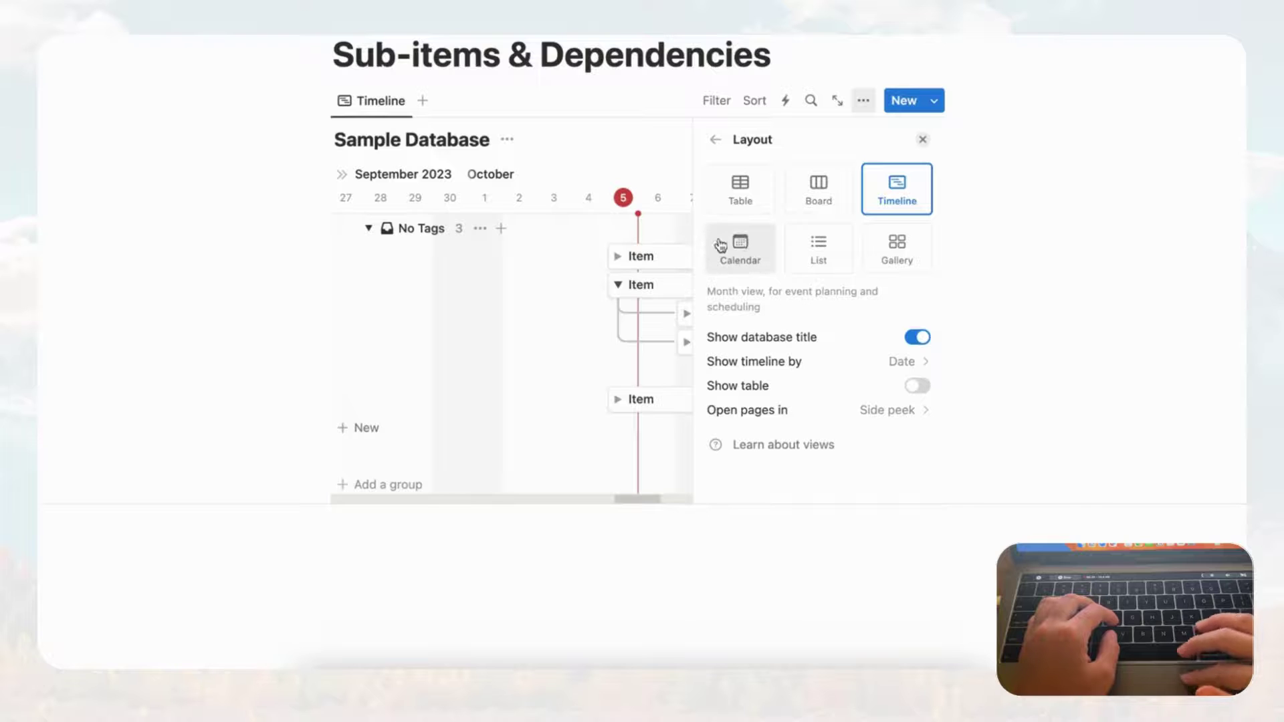
{"action": "left_click", "coordinate": [749, 254]}
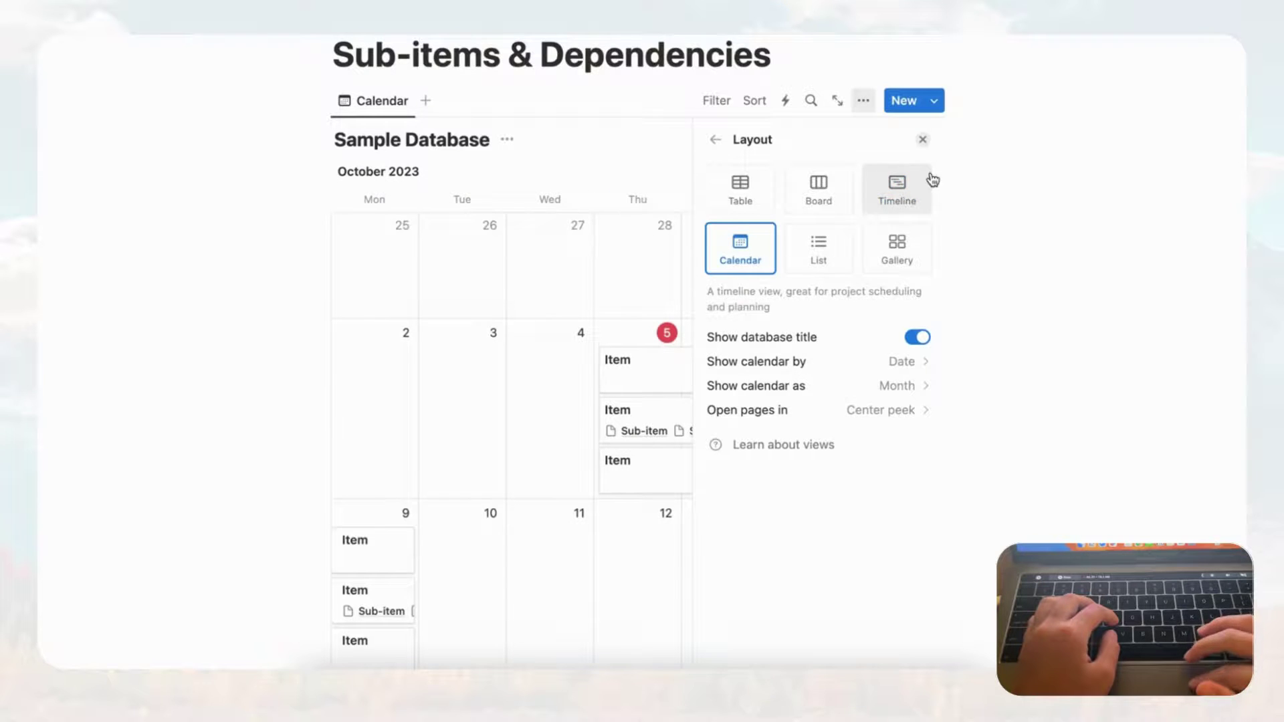
{"action": "left_click", "coordinate": [923, 139]}
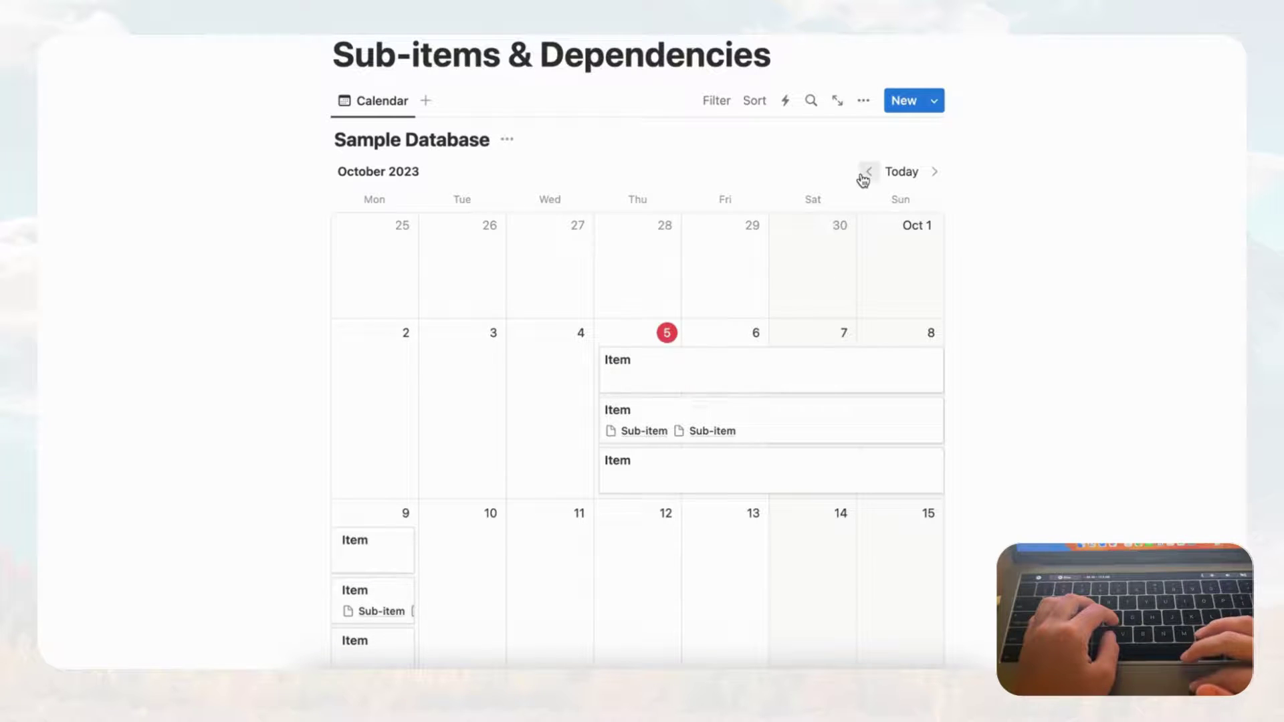
Hide the Sub-item property in the calendar, show it again, and close the view options
{"action": "left_click", "coordinate": [865, 102]}
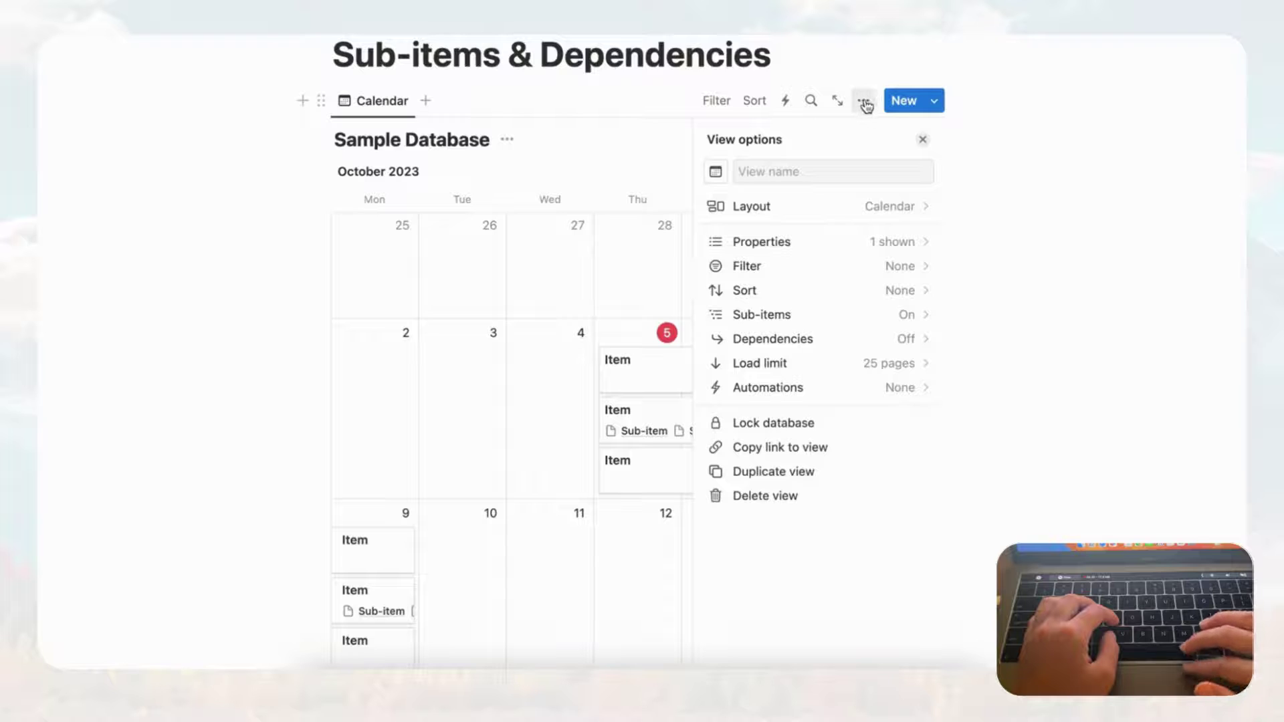
{"action": "left_click", "coordinate": [888, 245]}
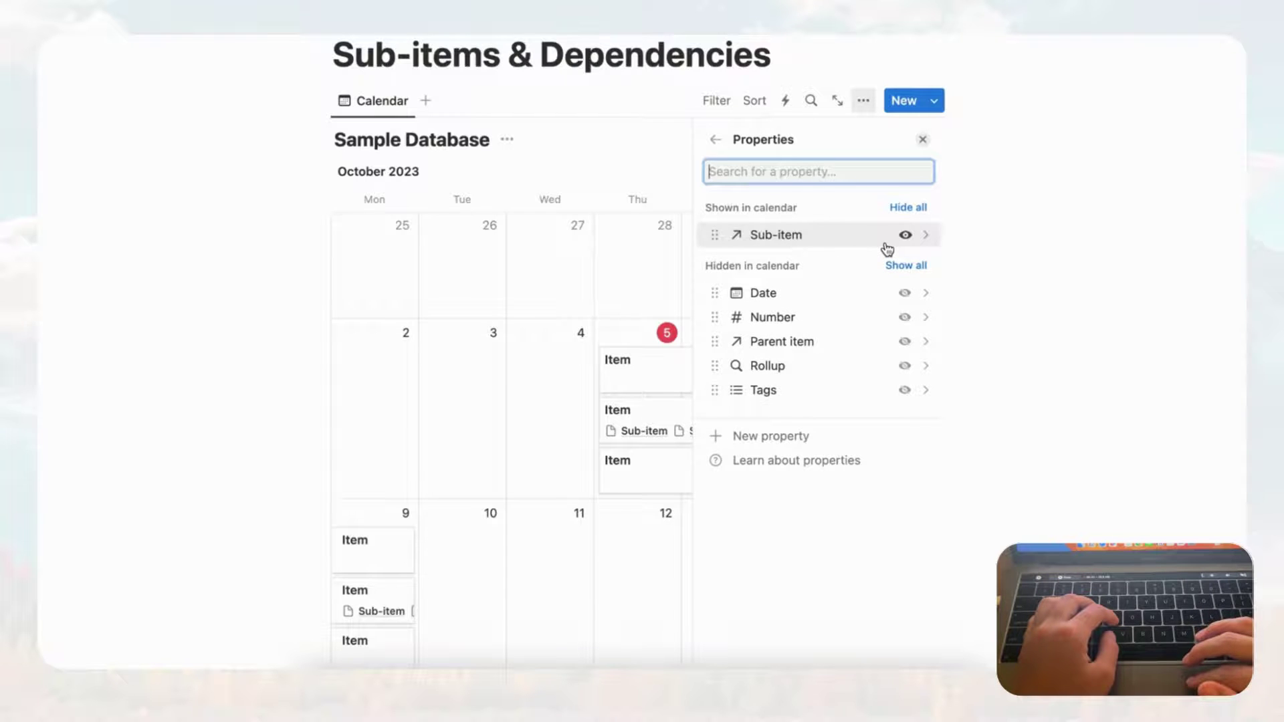
{"action": "left_click", "coordinate": [906, 235]}
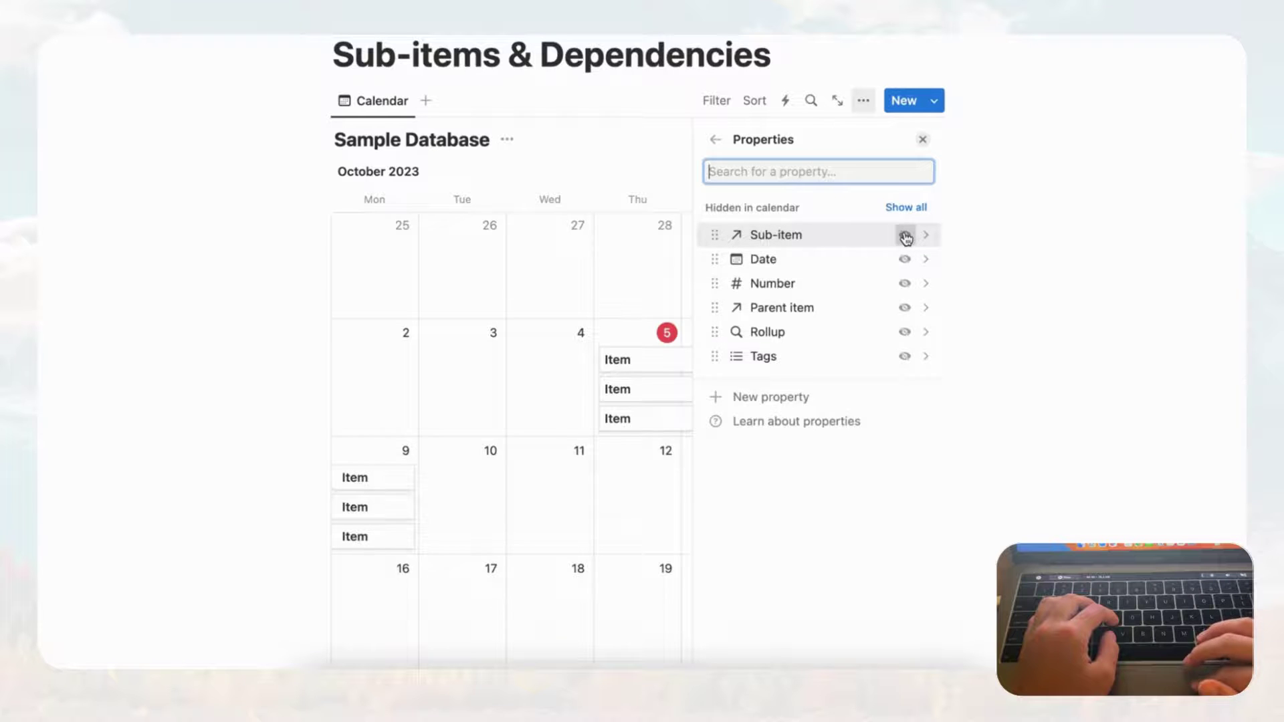
{"action": "left_click", "coordinate": [905, 235]}
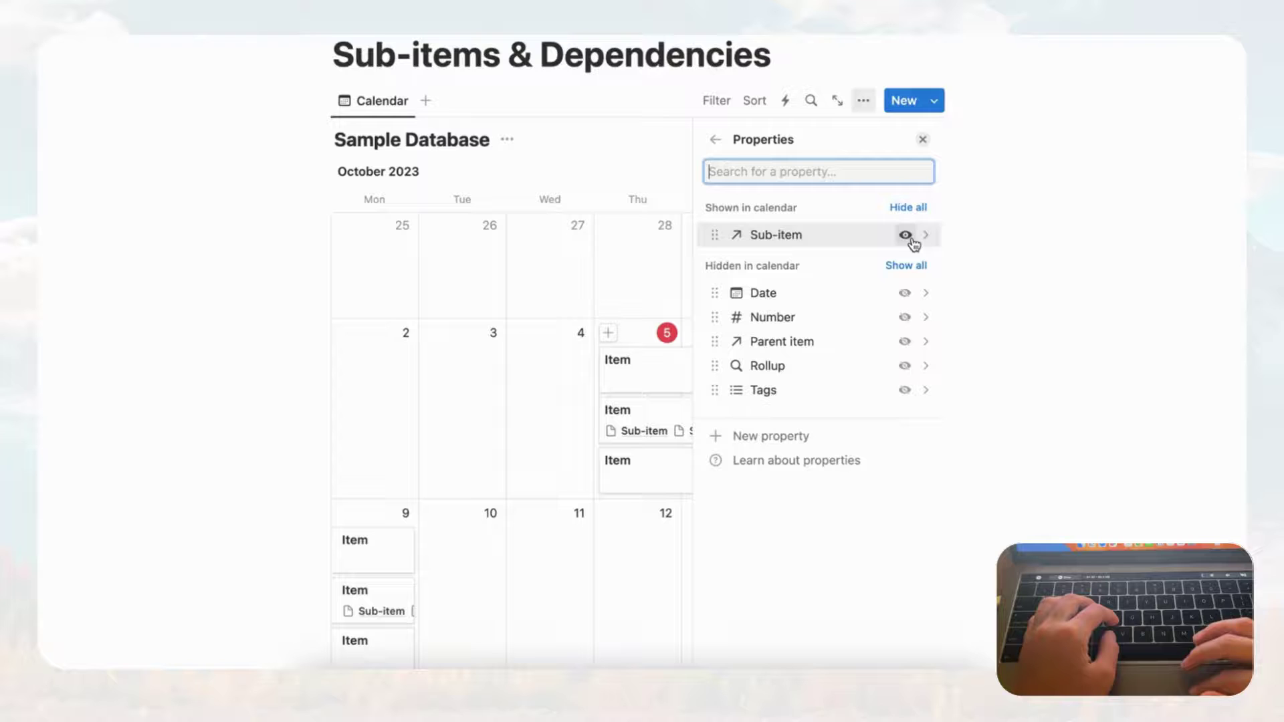
{"action": "left_click", "coordinate": [924, 142]}
Change the Sample Database view's layout to List, and collapse and re-expand the second Item's sub-items
{"action": "left_click", "coordinate": [864, 100]}
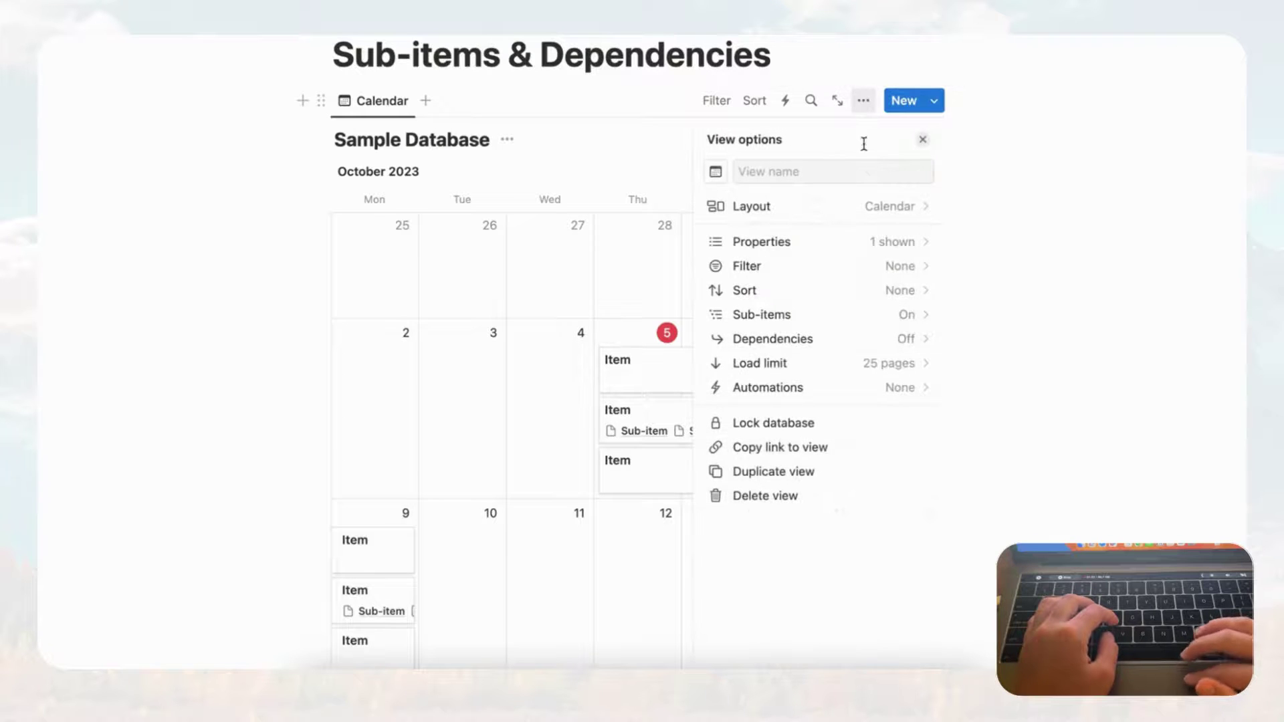
{"action": "left_click", "coordinate": [842, 213]}
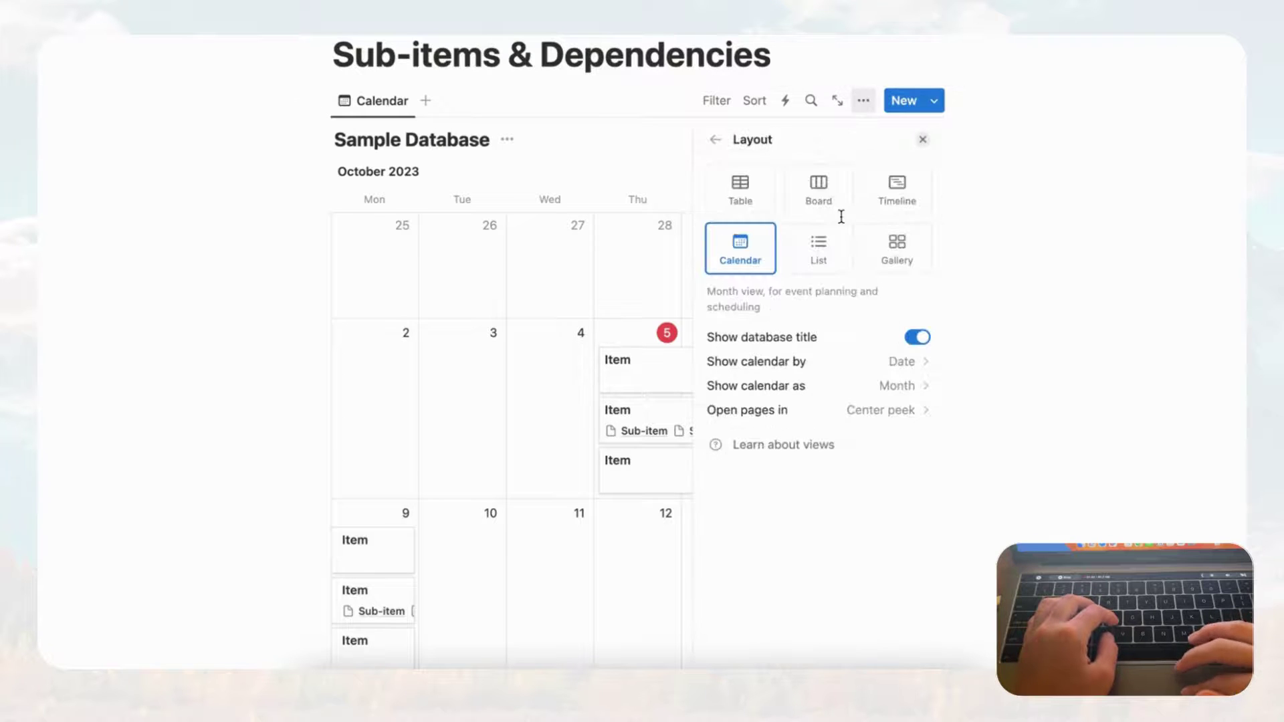
{"action": "left_click", "coordinate": [823, 254]}
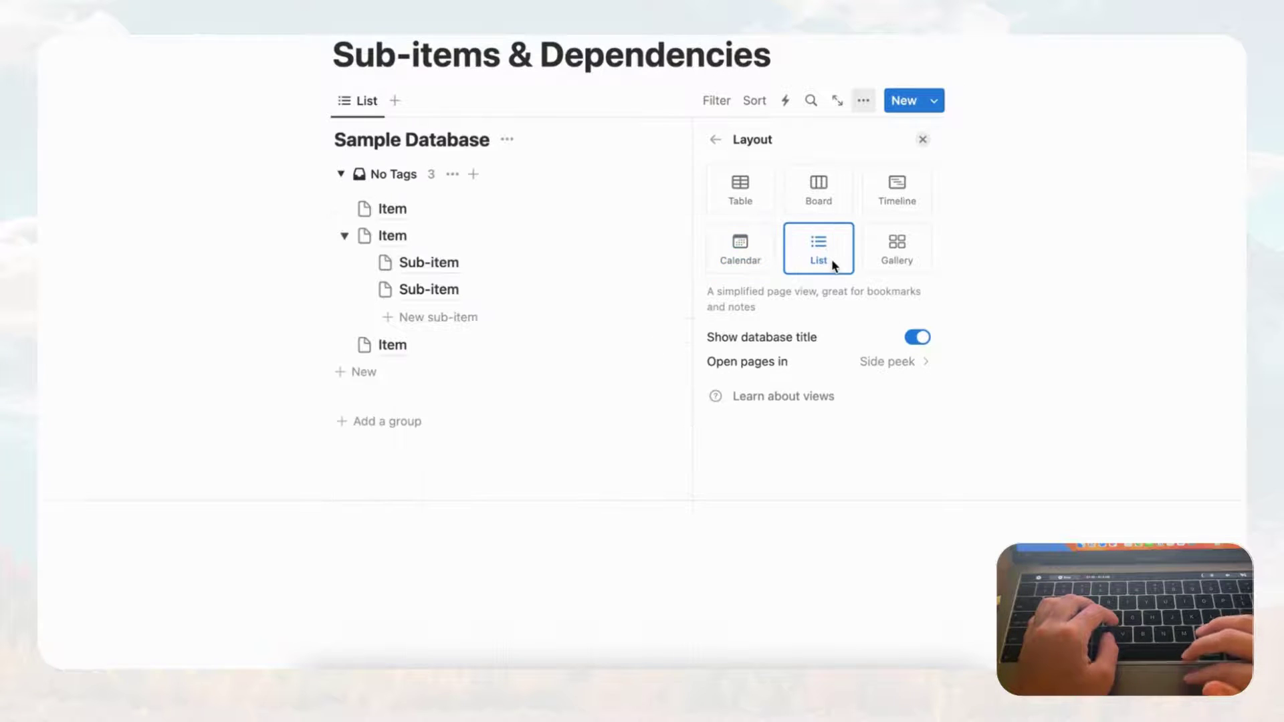
{"action": "left_click", "coordinate": [924, 142]}
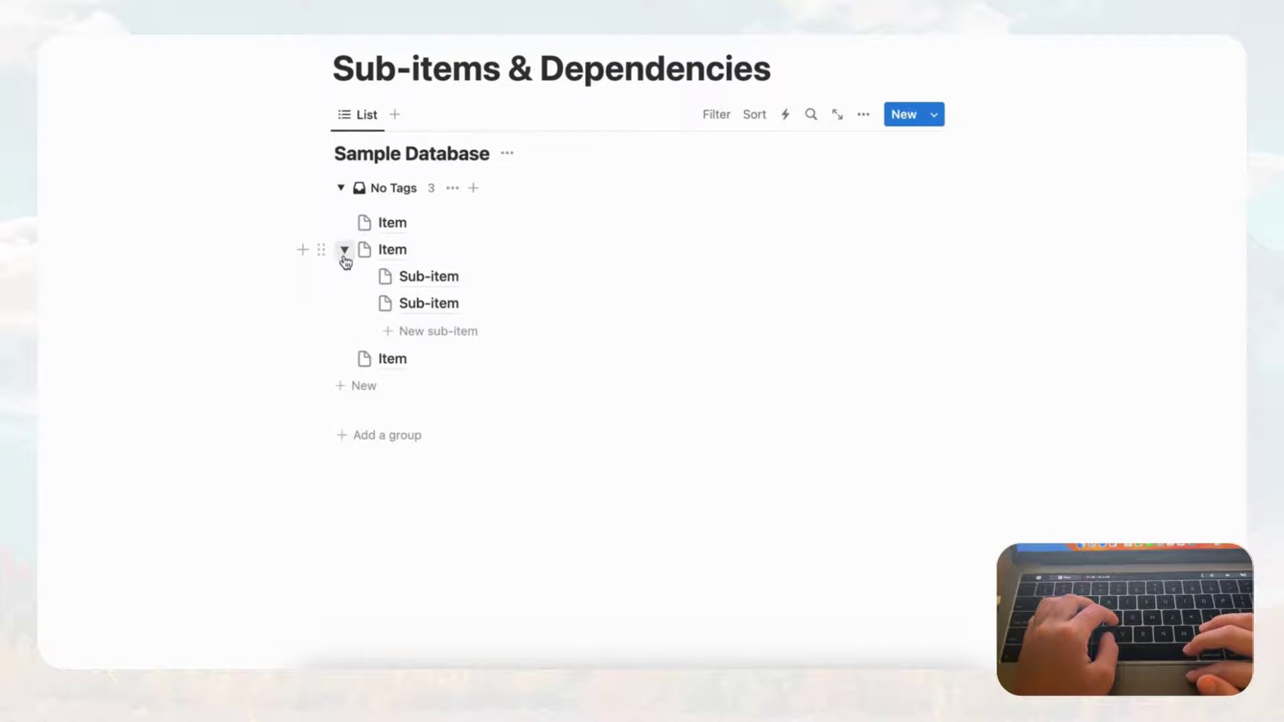
{"action": "left_click", "coordinate": [345, 250]}
{"action": "left_click", "coordinate": [344, 311]}
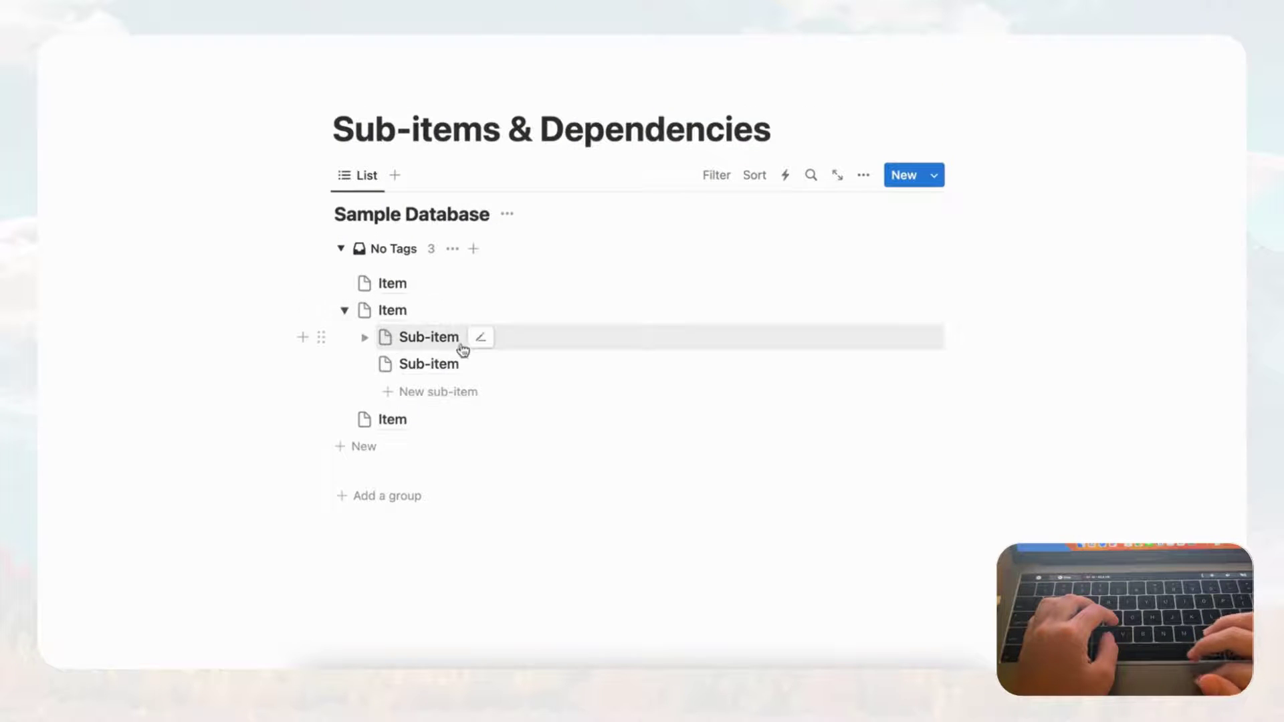
Change the Sample Database view's layout to Gallery
{"action": "left_click", "coordinate": [869, 177]}
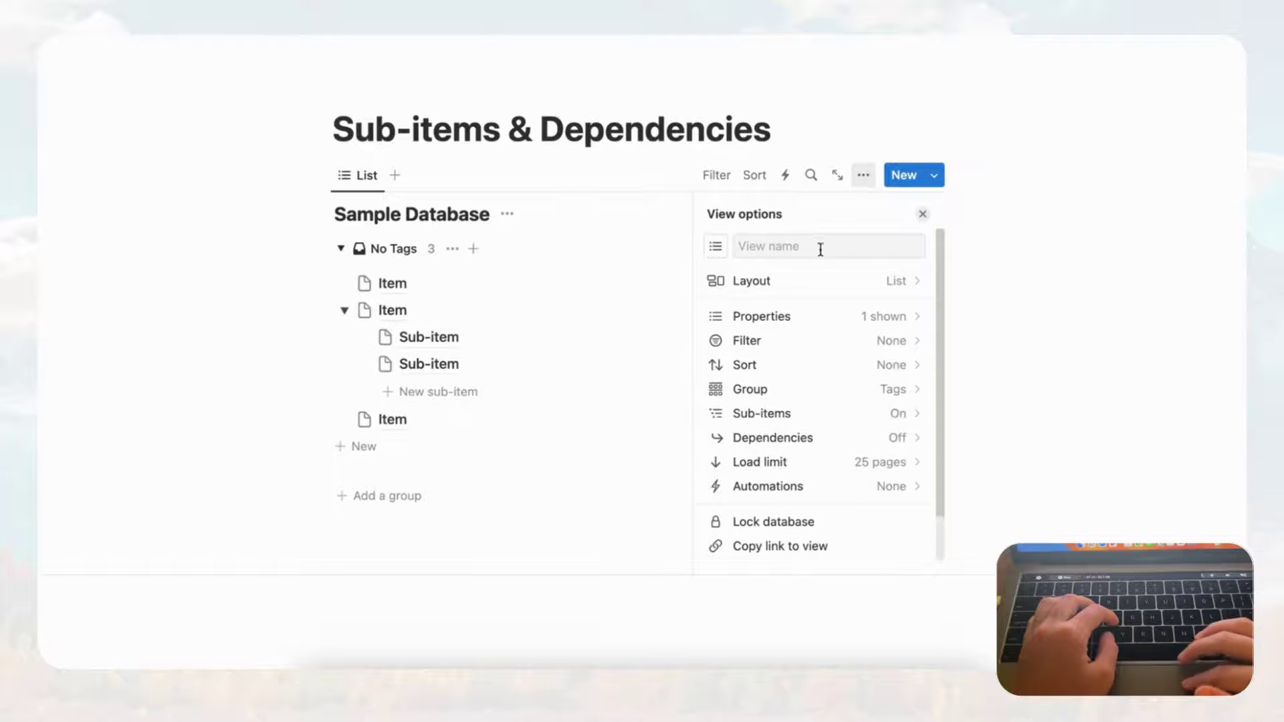
{"action": "left_click", "coordinate": [809, 281]}
{"action": "left_click", "coordinate": [900, 327]}
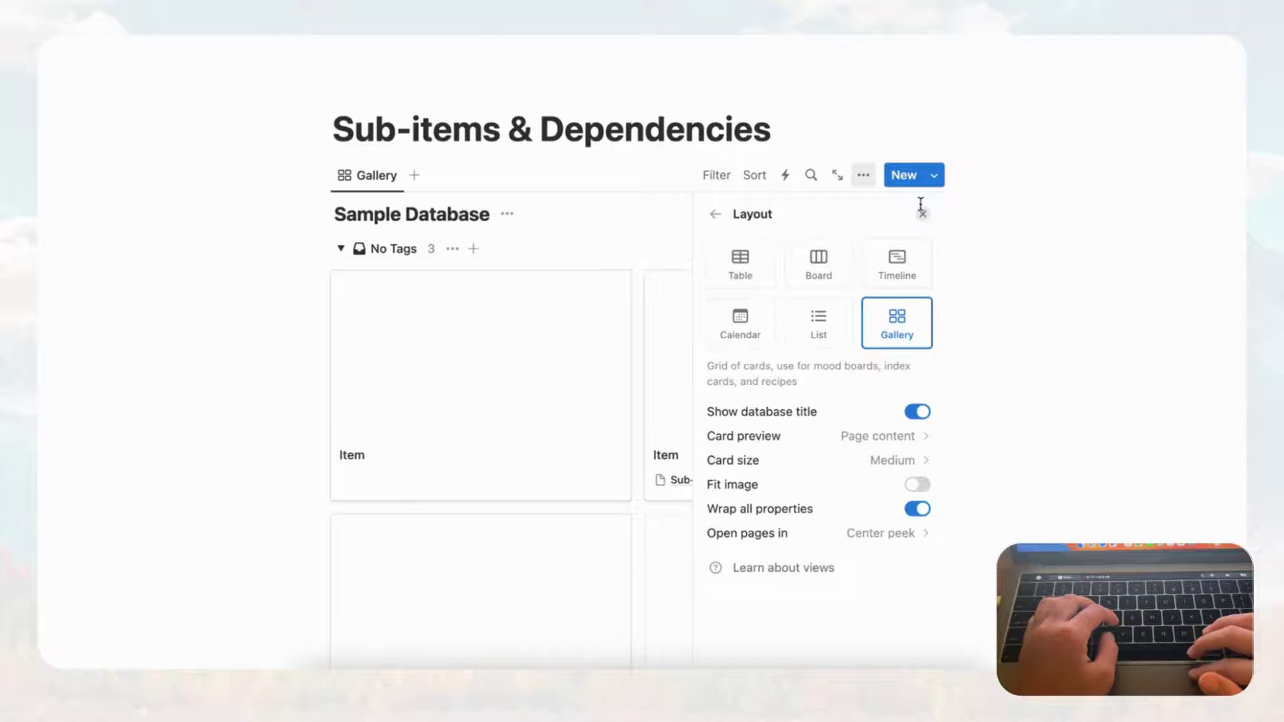
Review the sub-items on the gallery cards and the gallery's property visibility, and close the view options
{"action": "left_click", "coordinate": [924, 213]}
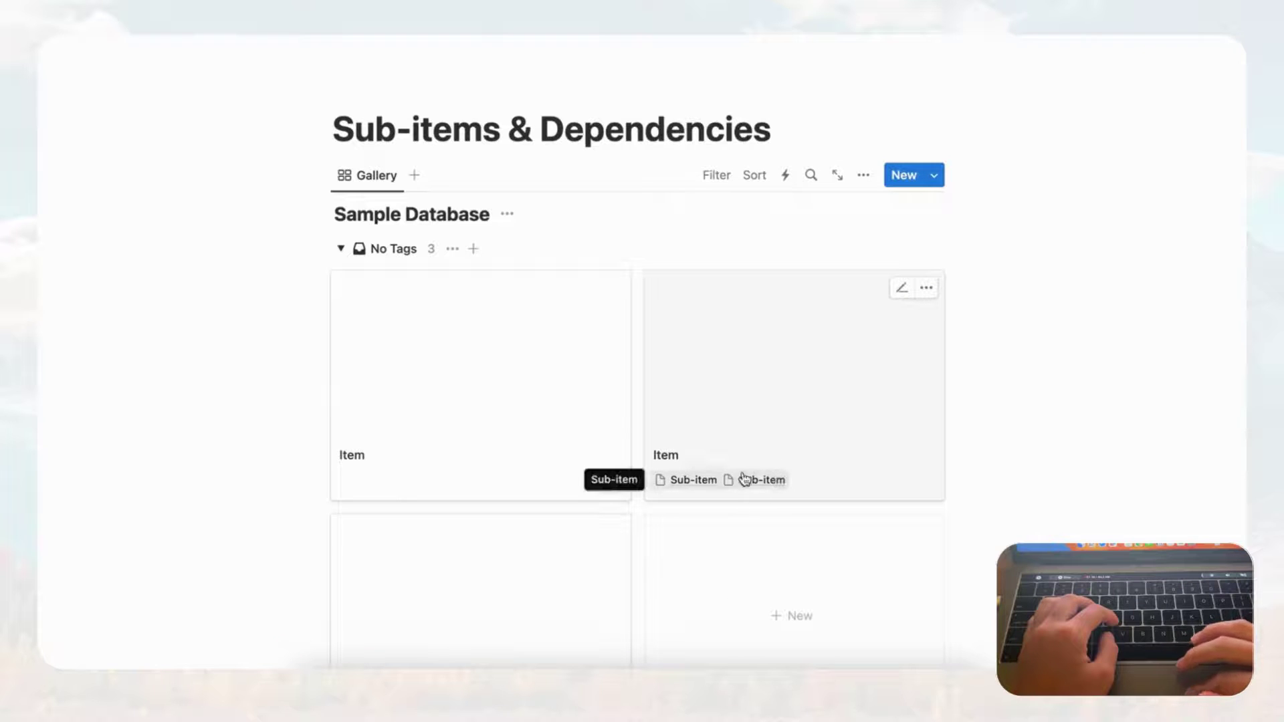
{"action": "left_click", "coordinate": [869, 182]}
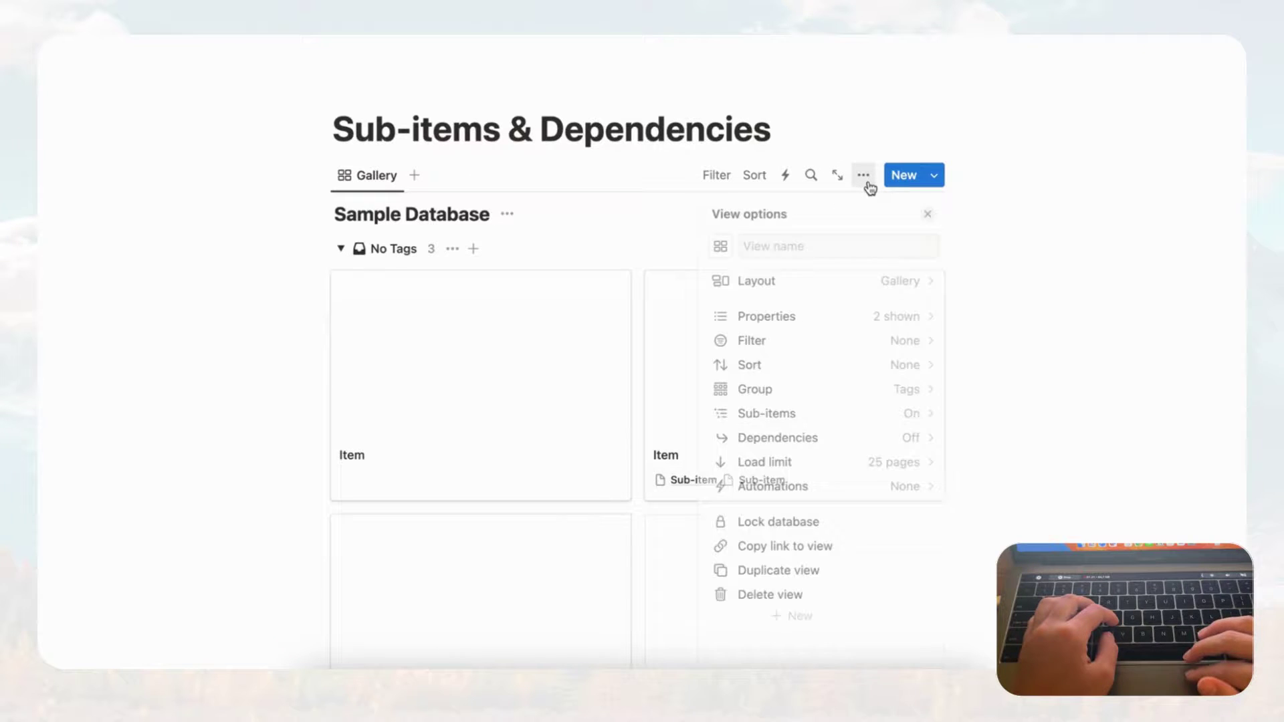
{"action": "left_click", "coordinate": [844, 318]}
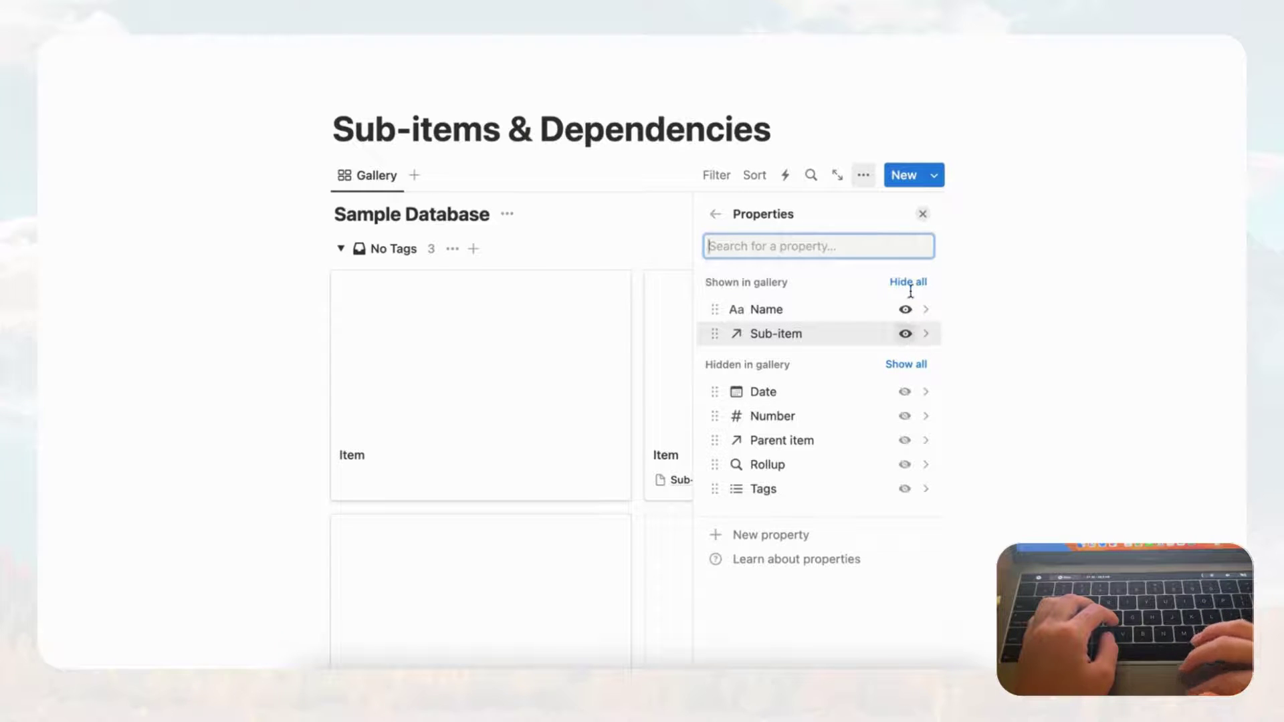
{"action": "left_click", "coordinate": [923, 214]}
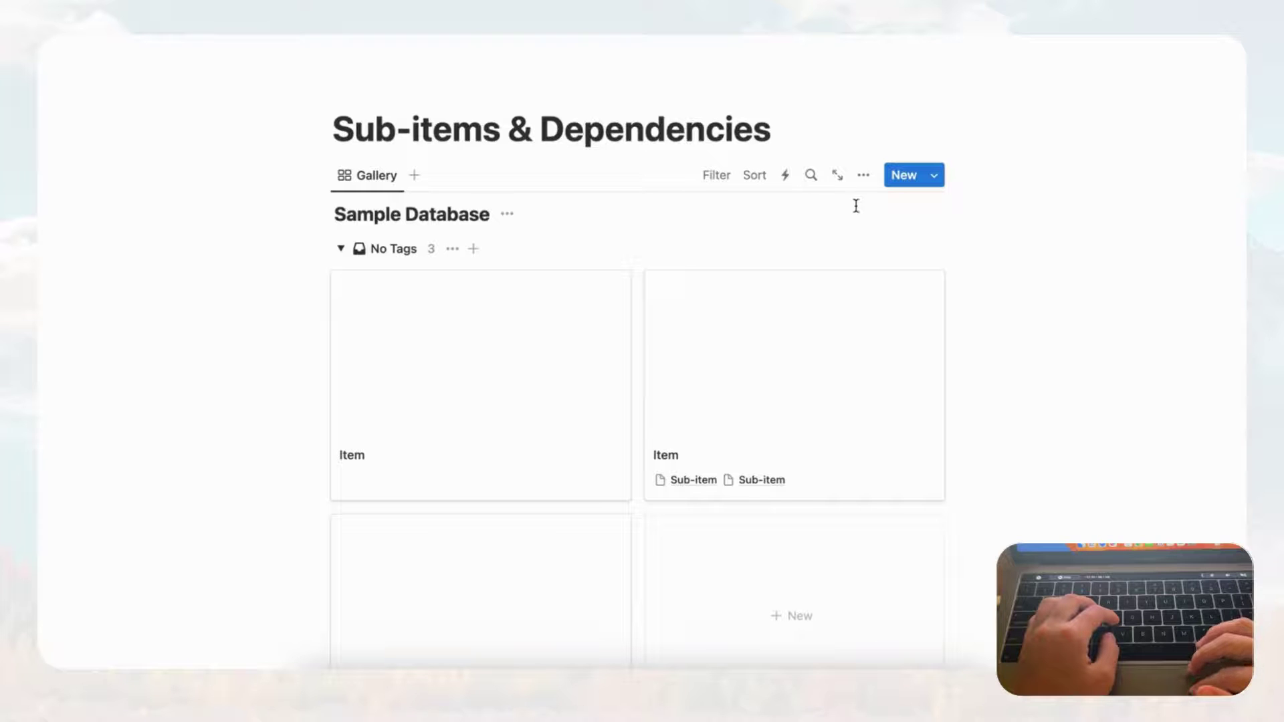
Change the Sample Database view's layout to Table, close the view options and look over the item rows
{"action": "left_click", "coordinate": [863, 175]}
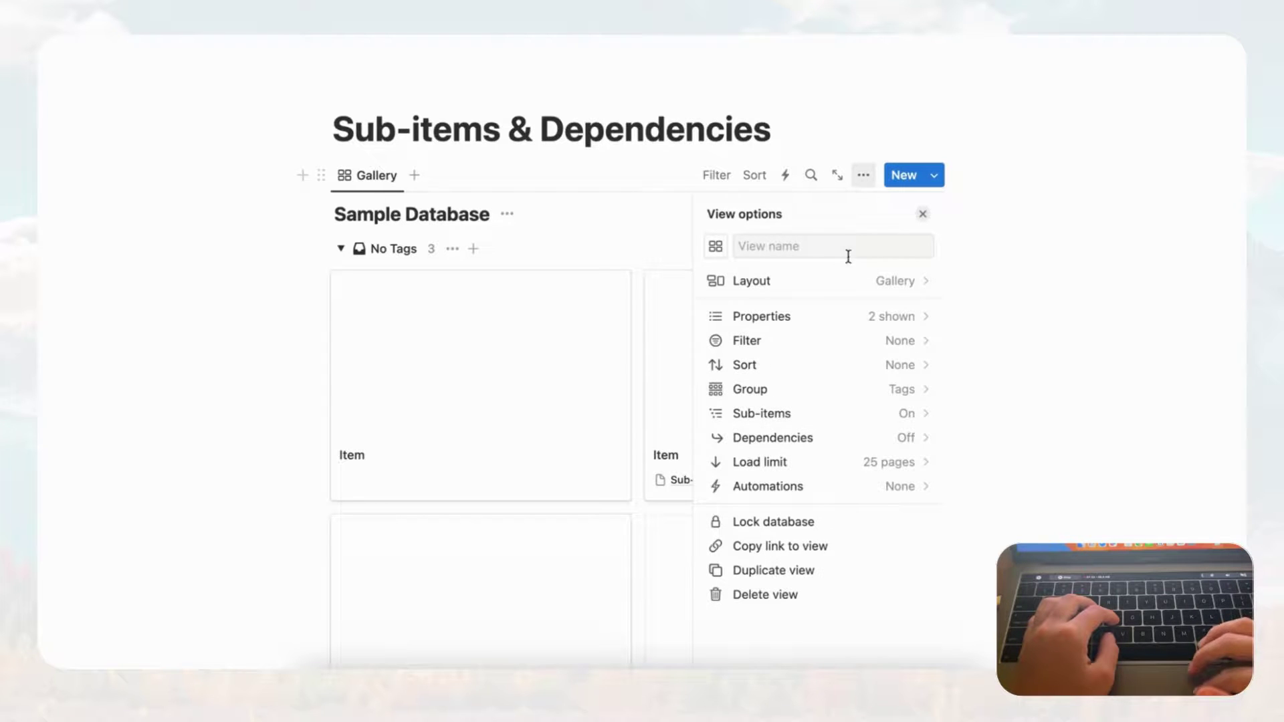
{"action": "left_click", "coordinate": [821, 283]}
{"action": "left_click", "coordinate": [758, 278]}
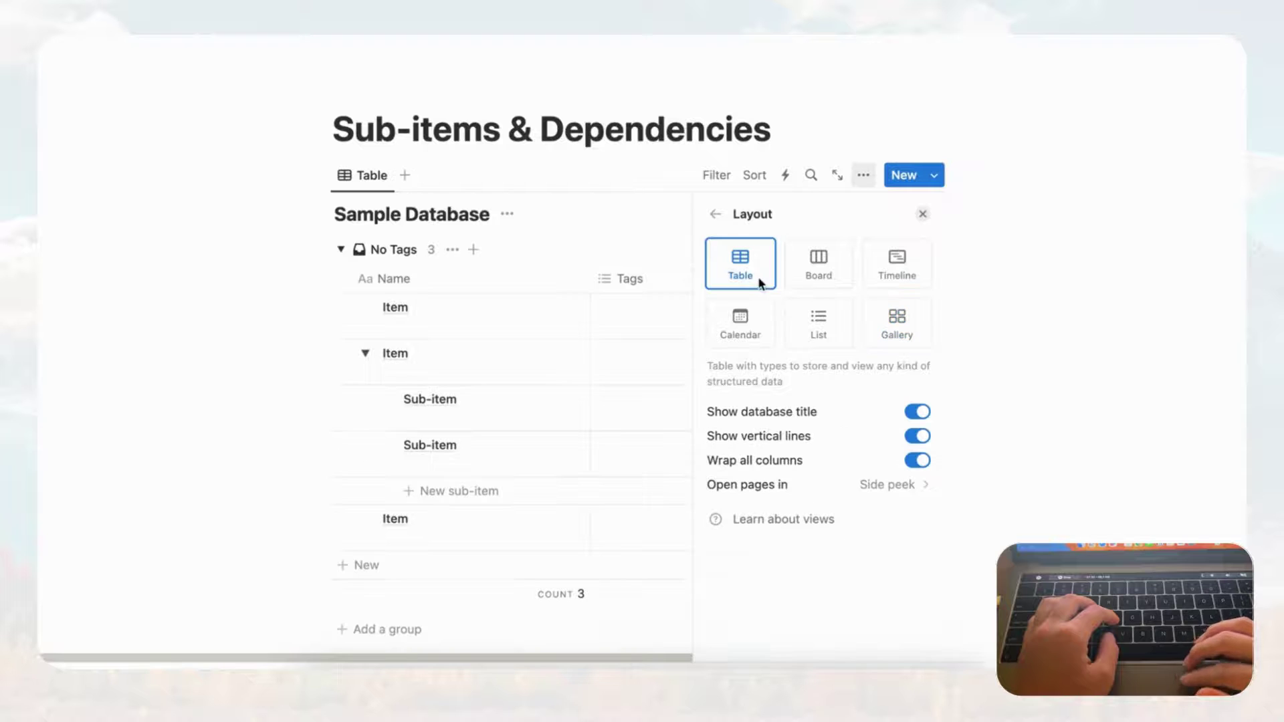
{"action": "left_click", "coordinate": [923, 214]}
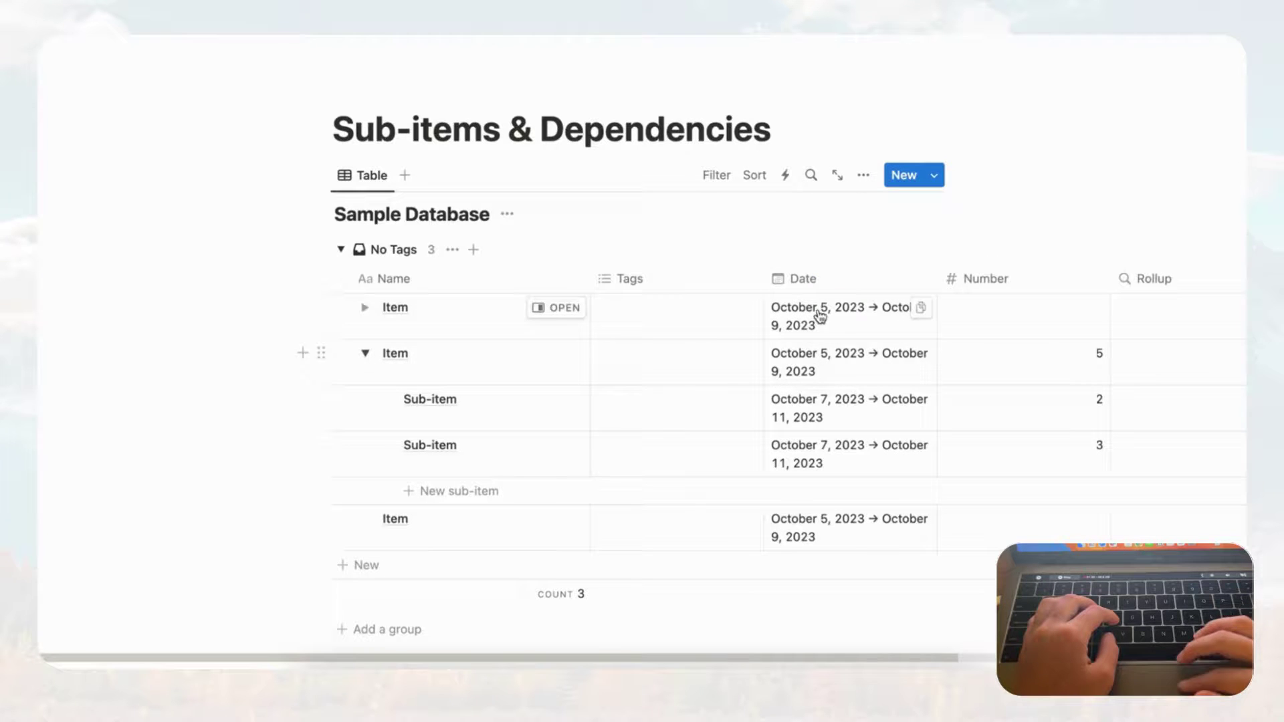
{"action": "scroll", "coordinate": [719, 348], "scroll_direction": "down", "scroll_amount": 3}
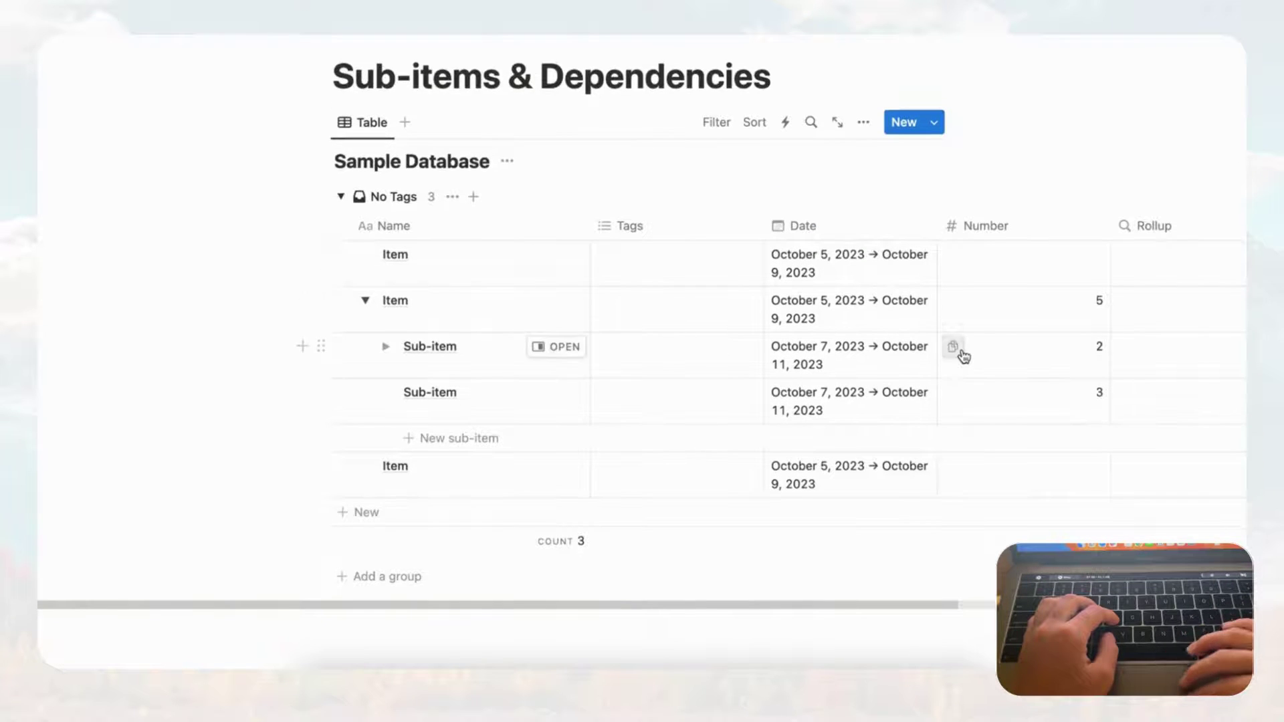
{"action": "scroll", "coordinate": [1030, 265], "scroll_direction": "down", "scroll_amount": 3}
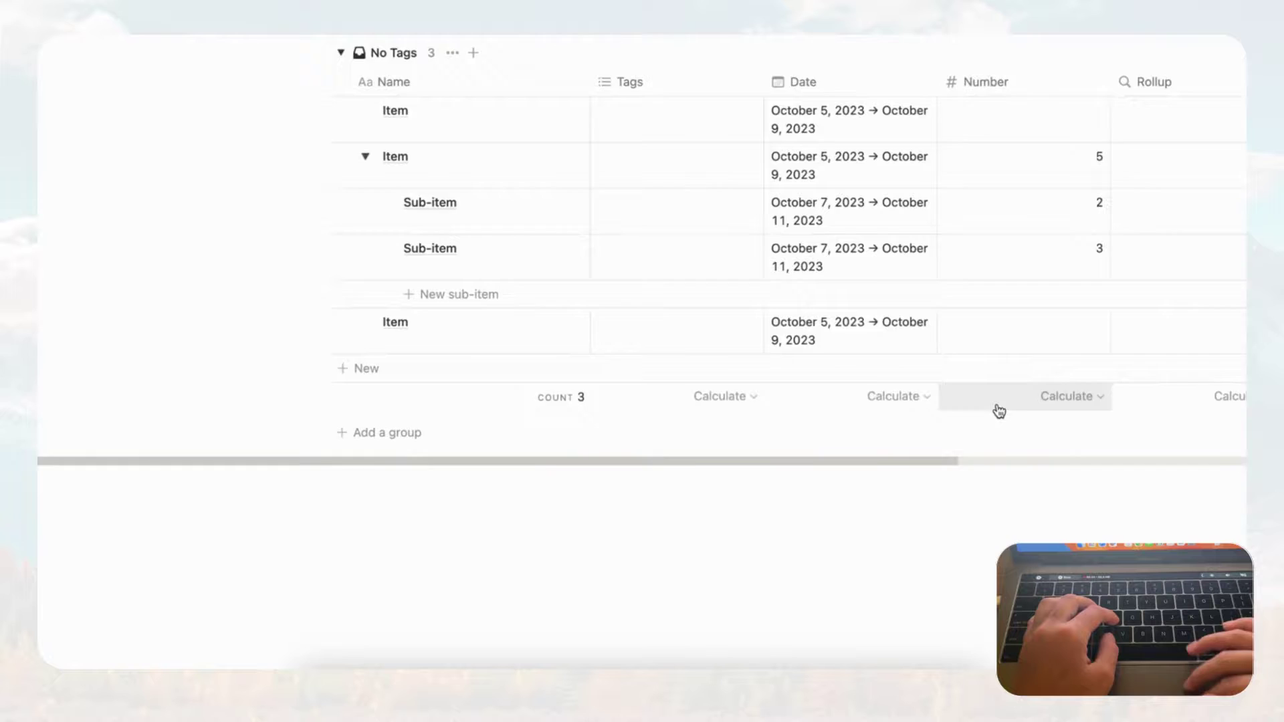
{"action": "scroll", "coordinate": [999, 411], "scroll_direction": "up", "scroll_amount": 5}
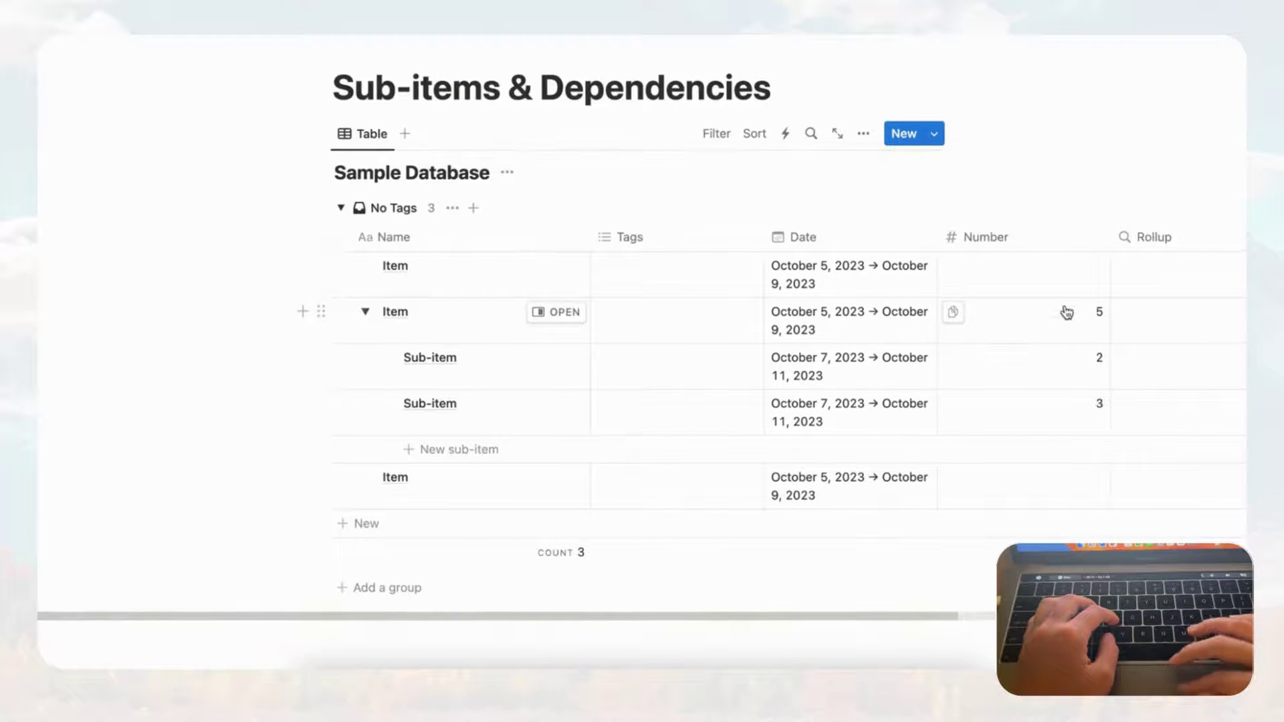
Change the Sample Database view's layout to Timeline
{"action": "left_click", "coordinate": [863, 134]}
{"action": "left_click", "coordinate": [859, 241]}
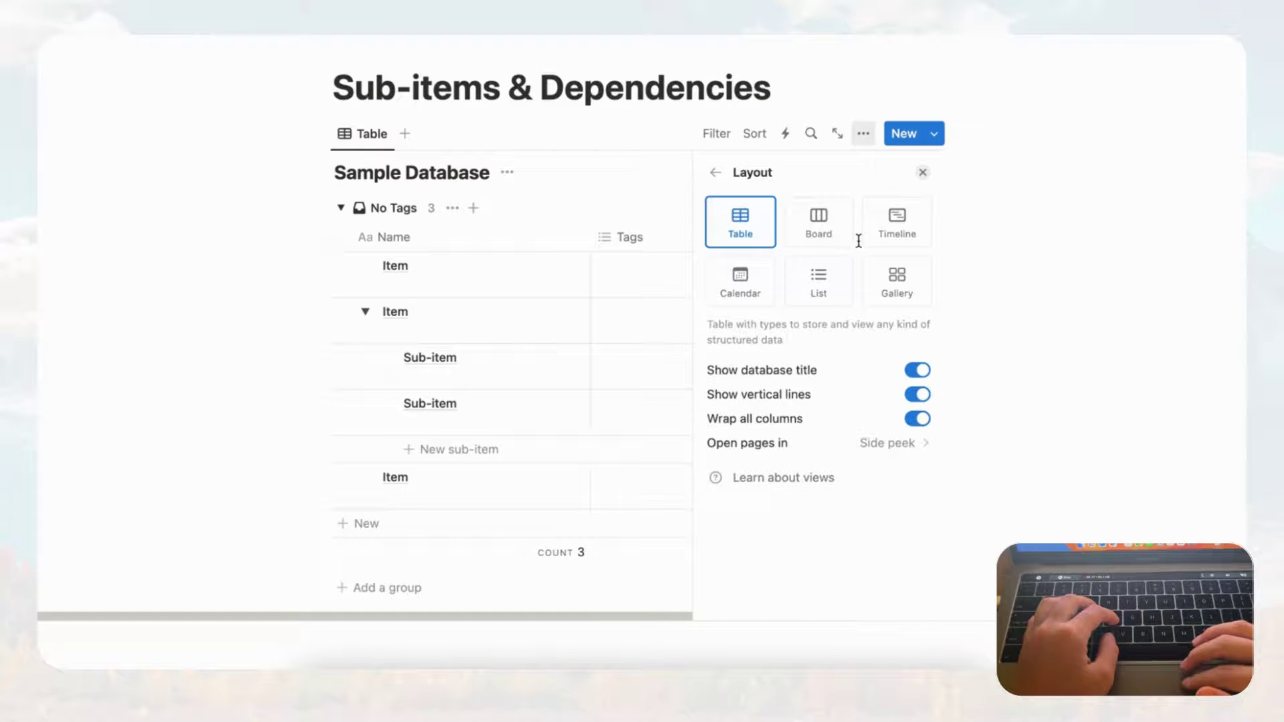
{"action": "left_click", "coordinate": [892, 231]}
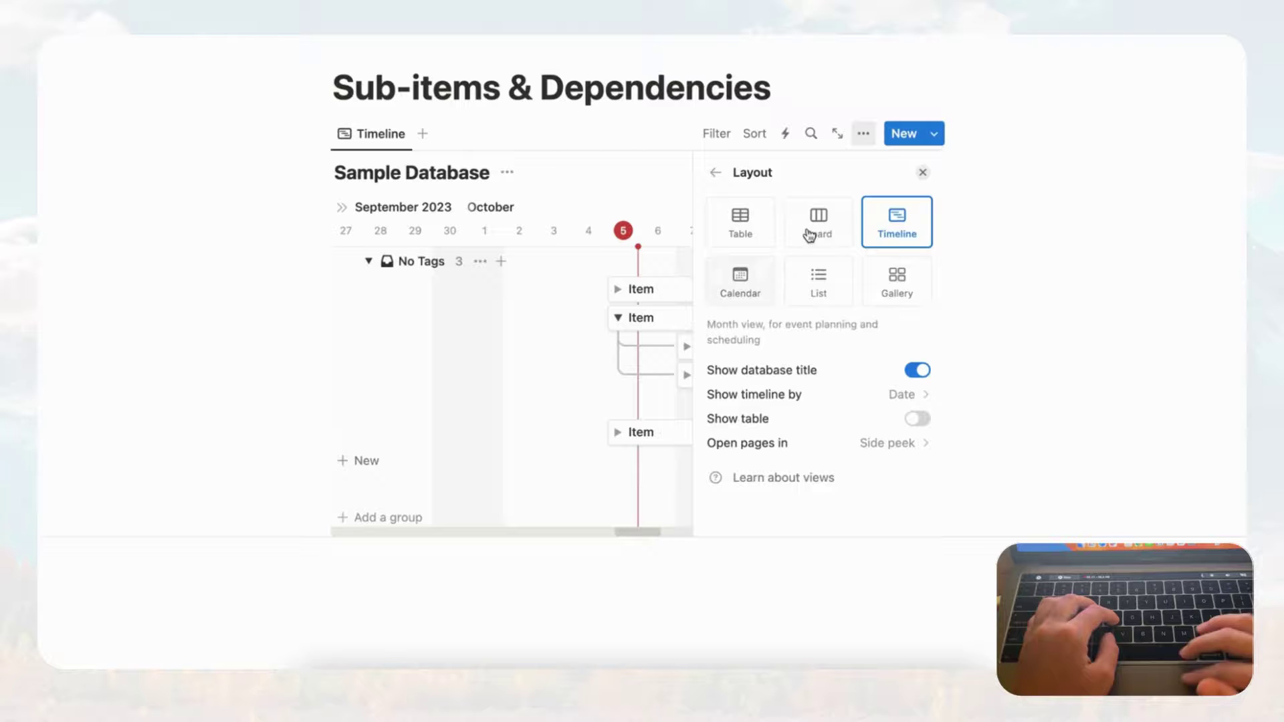
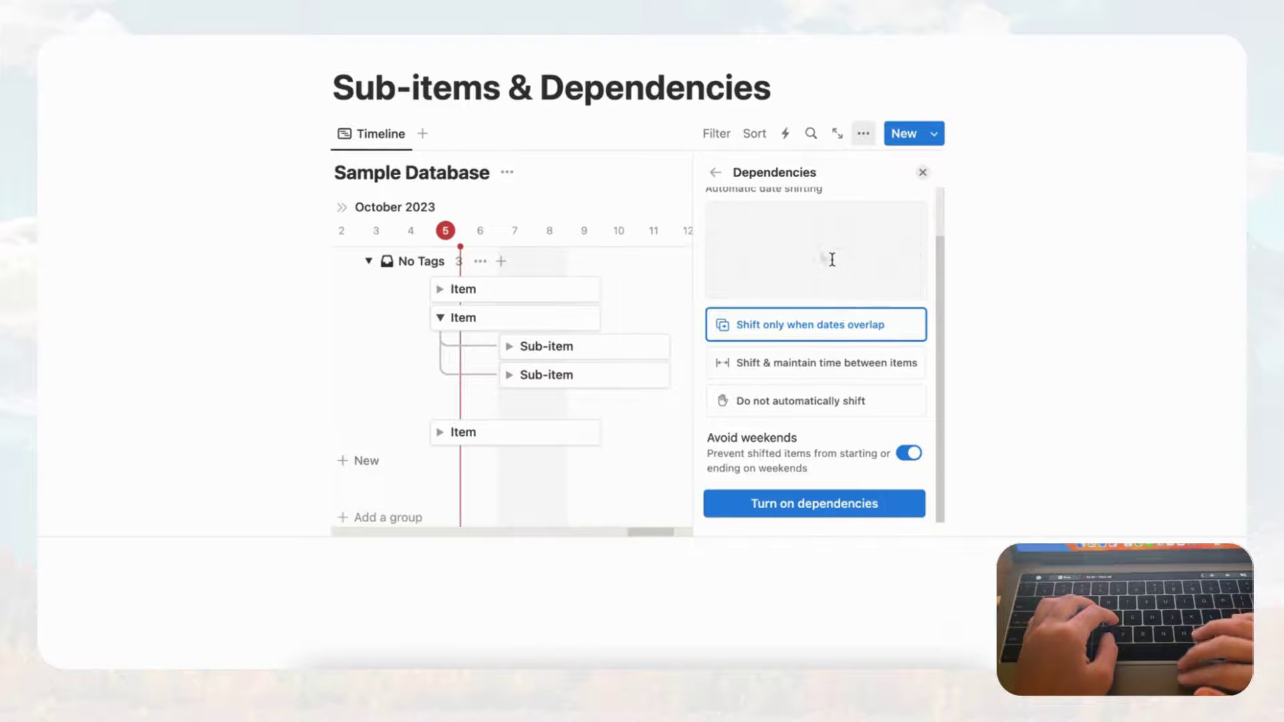
Turn on dependencies, keeping "Shift only when dates overlap" and "Avoid weekends", and close the view options
{"action": "scroll", "coordinate": [842, 289], "scroll_direction": "up", "scroll_amount": 2}
{"action": "scroll", "coordinate": [836, 285], "scroll_direction": "down", "scroll_amount": 2}
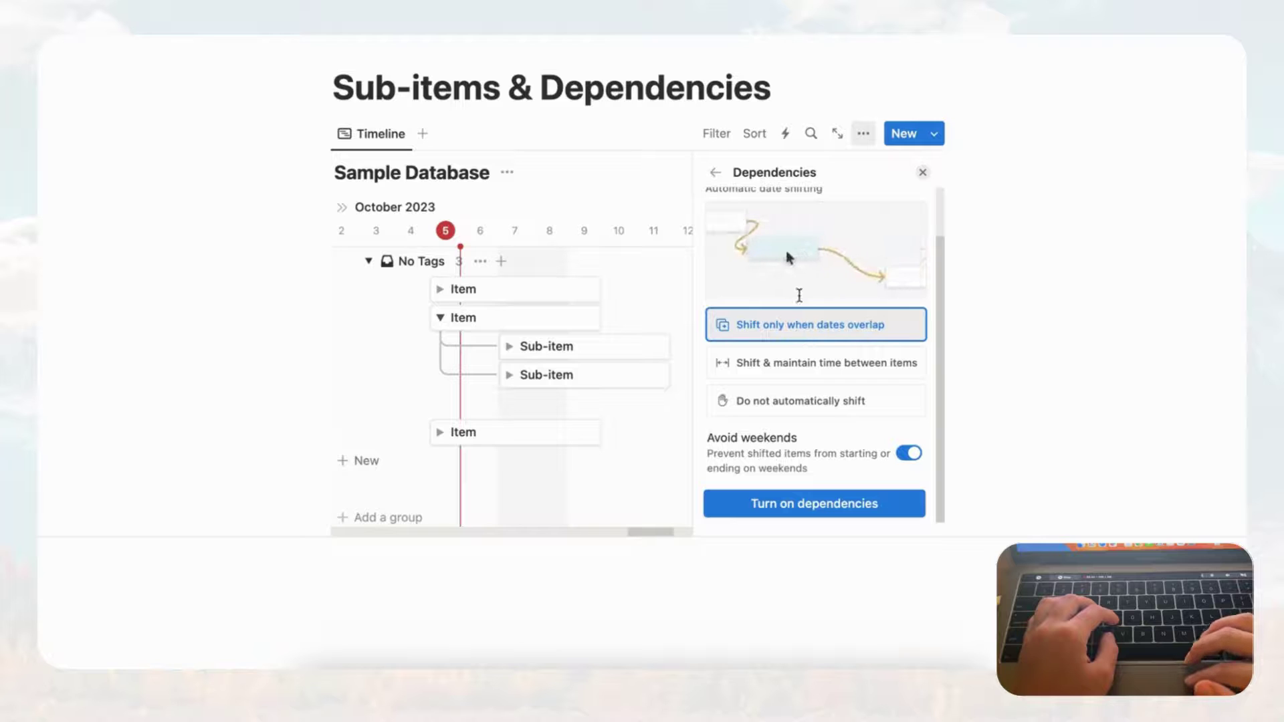
{"action": "scroll", "coordinate": [802, 291], "scroll_direction": "up", "scroll_amount": 2}
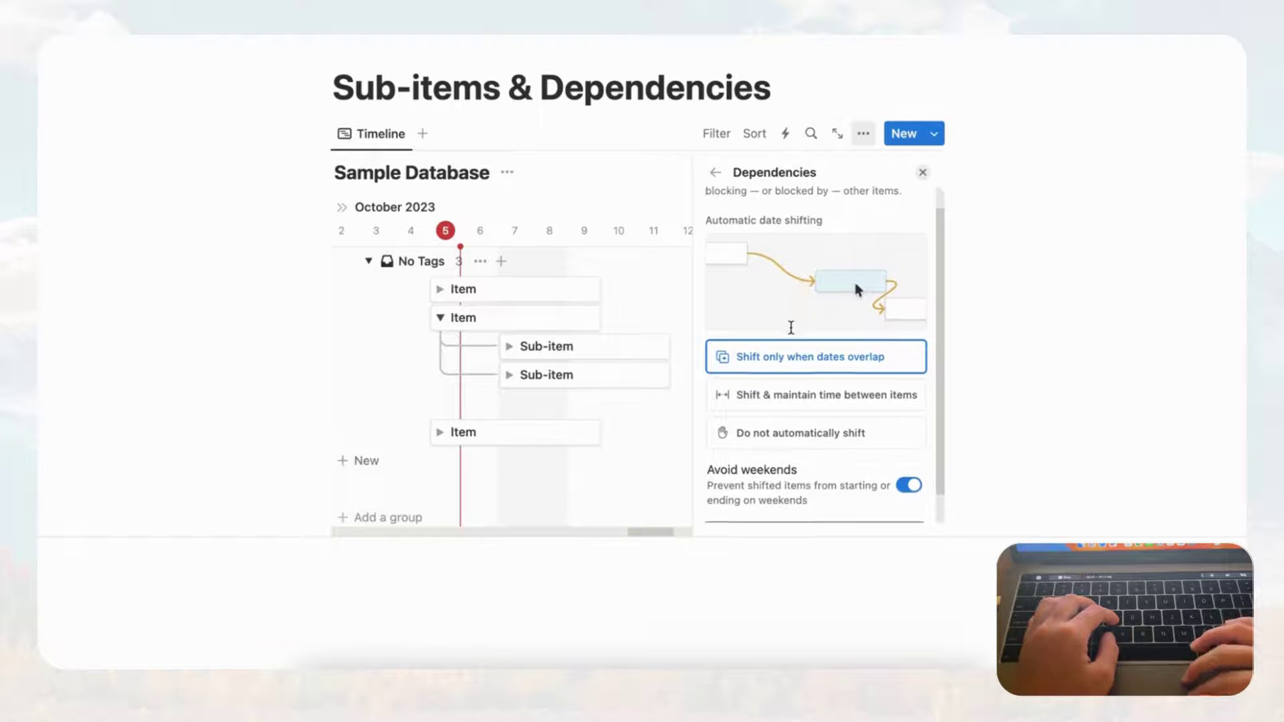
{"action": "scroll", "coordinate": [802, 295], "scroll_direction": "up", "scroll_amount": 1}
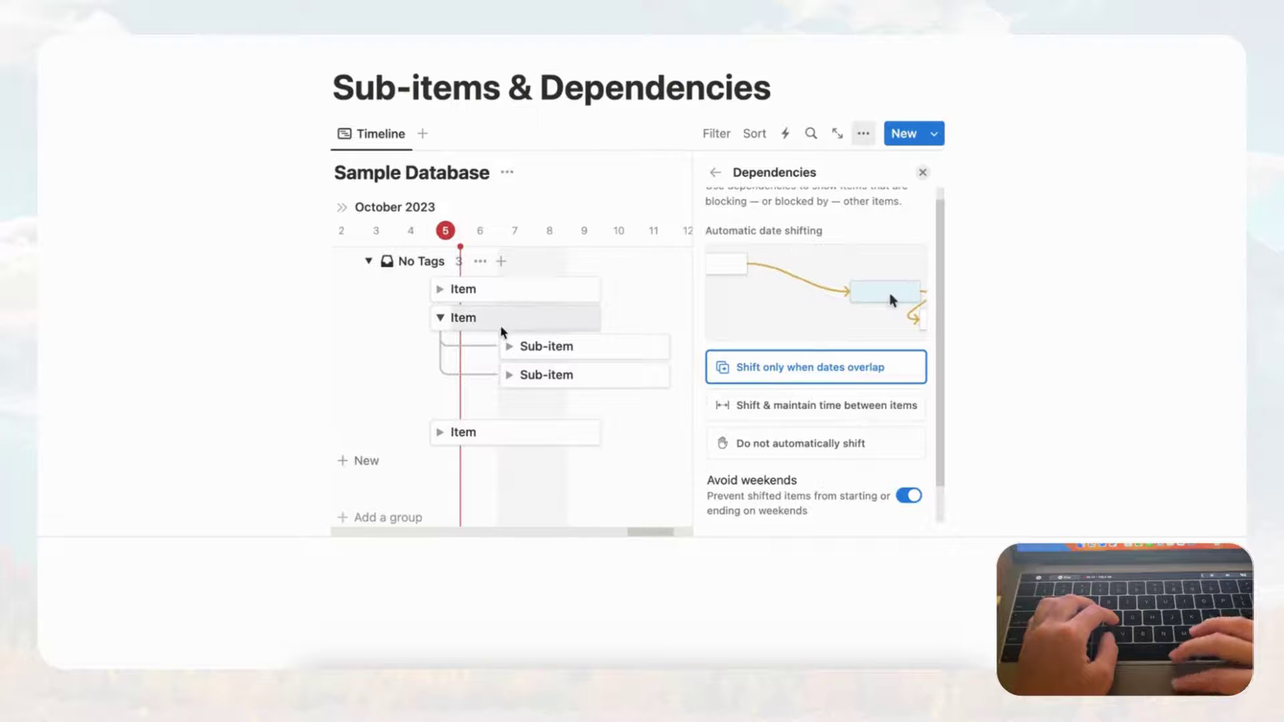
{"action": "mouse_move", "coordinate": [506, 323]}
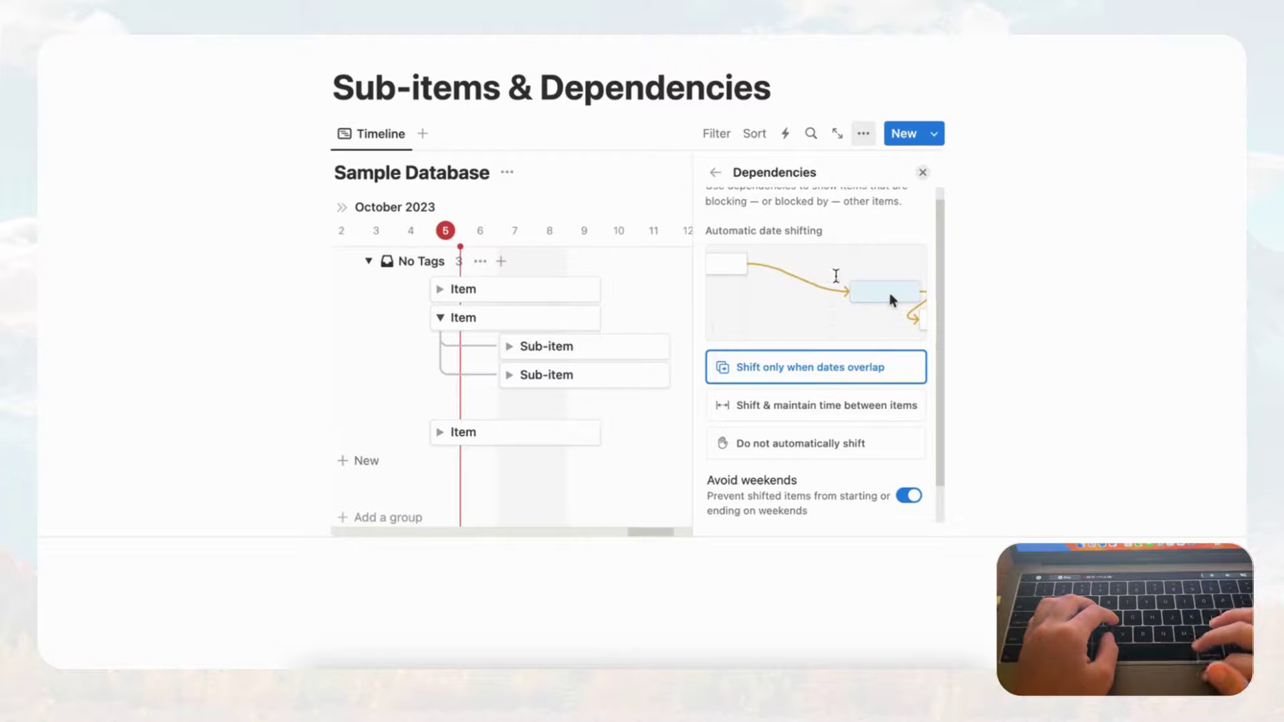
{"action": "scroll", "coordinate": [878, 306], "scroll_direction": "down", "scroll_amount": 2}
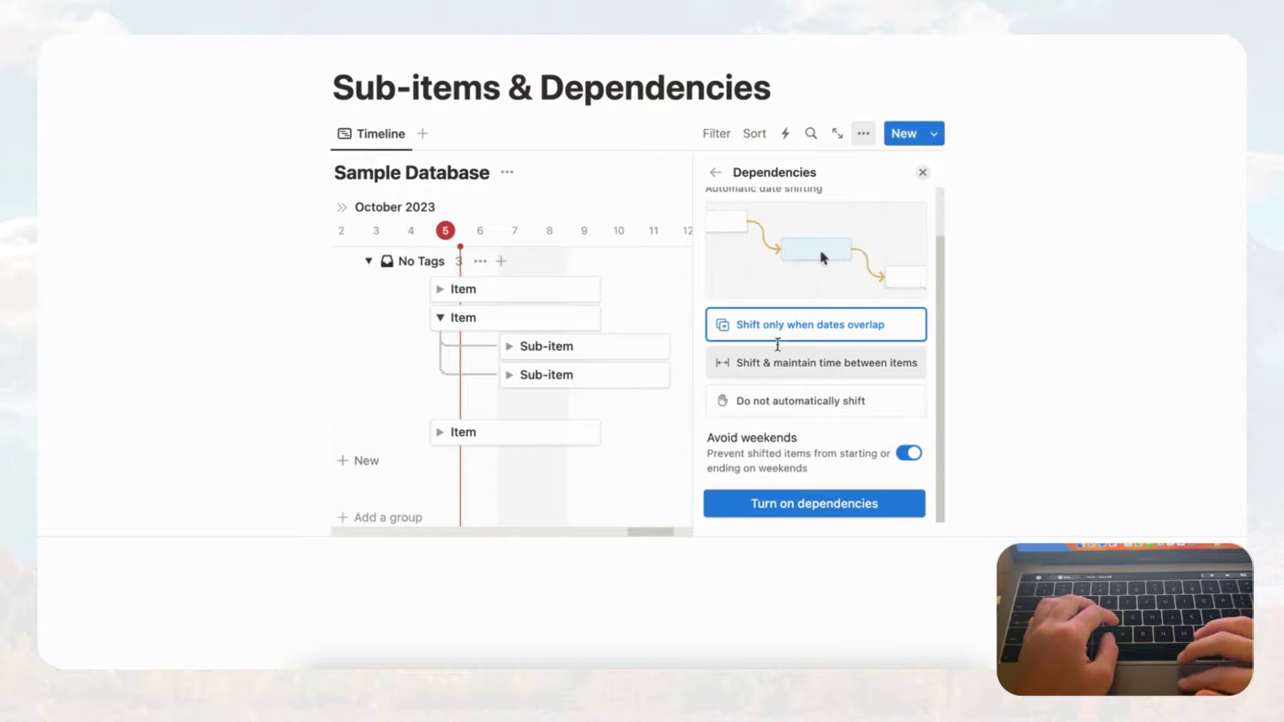
{"action": "left_click", "coordinate": [858, 510]}
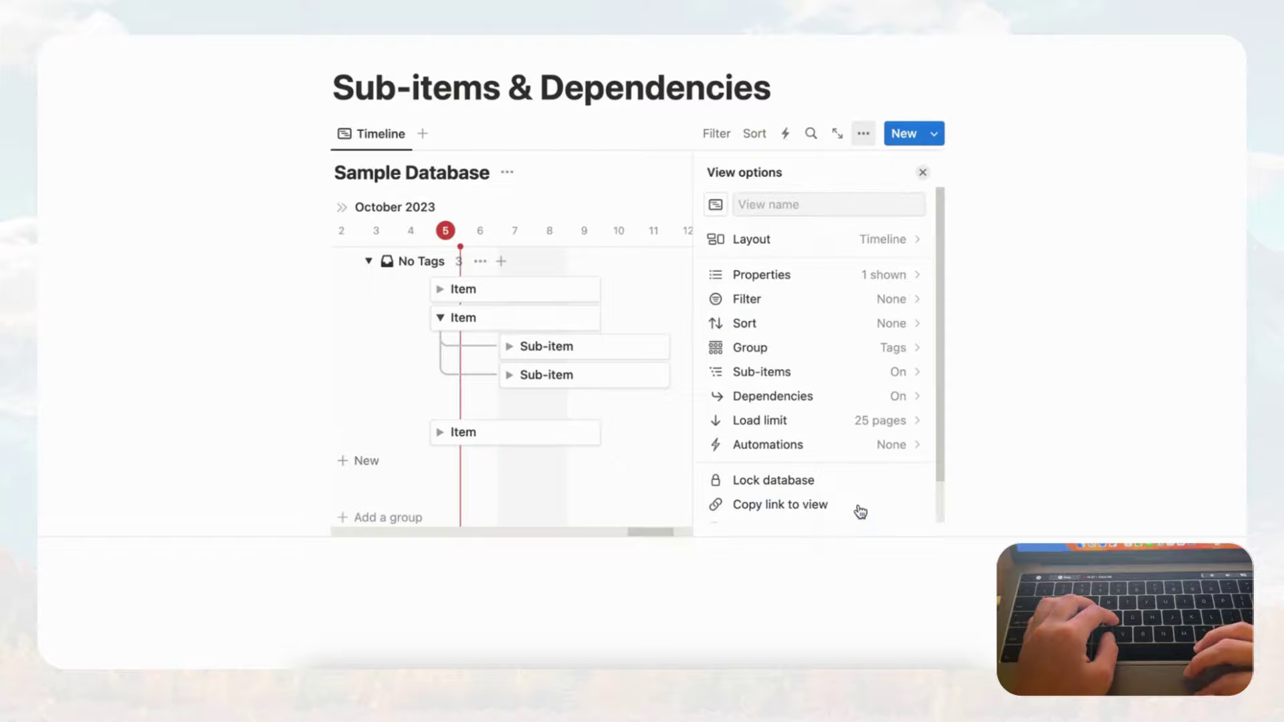
{"action": "left_click", "coordinate": [624, 169]}
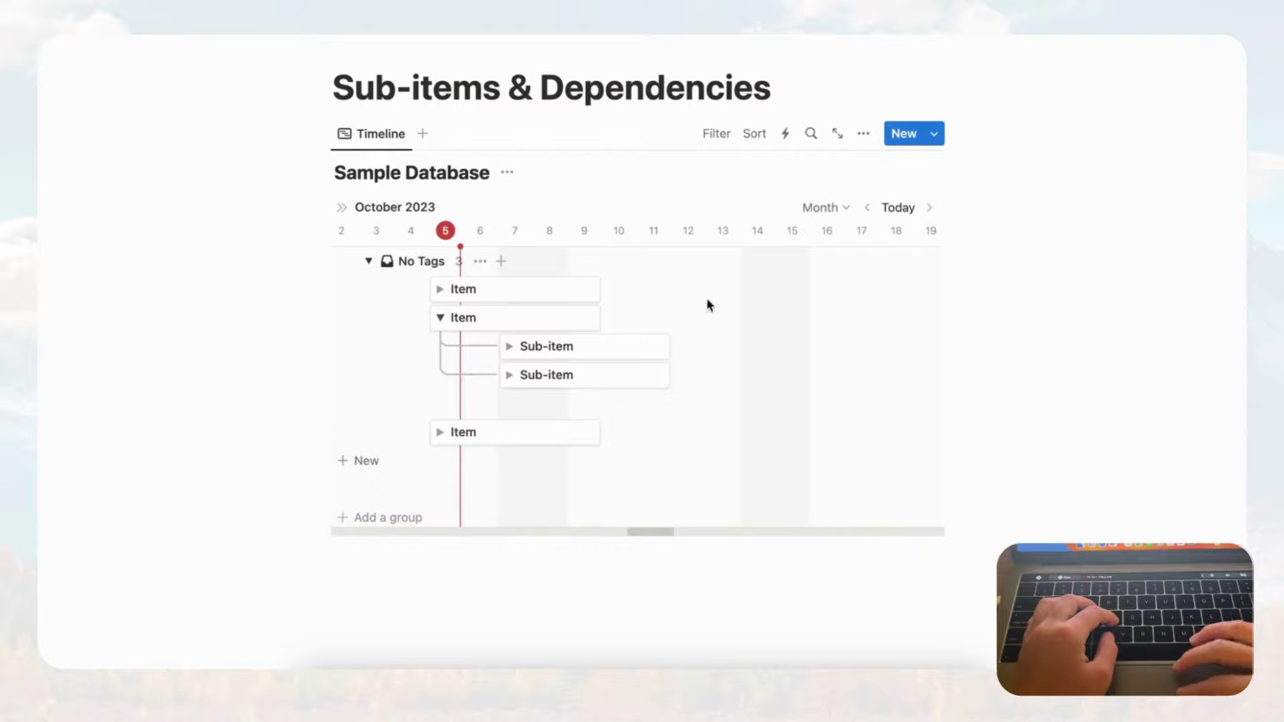
Add an untitled item to the timeline at October 13–17 and link the last Item to it as a dependency
{"action": "left_click", "coordinate": [355, 460]}
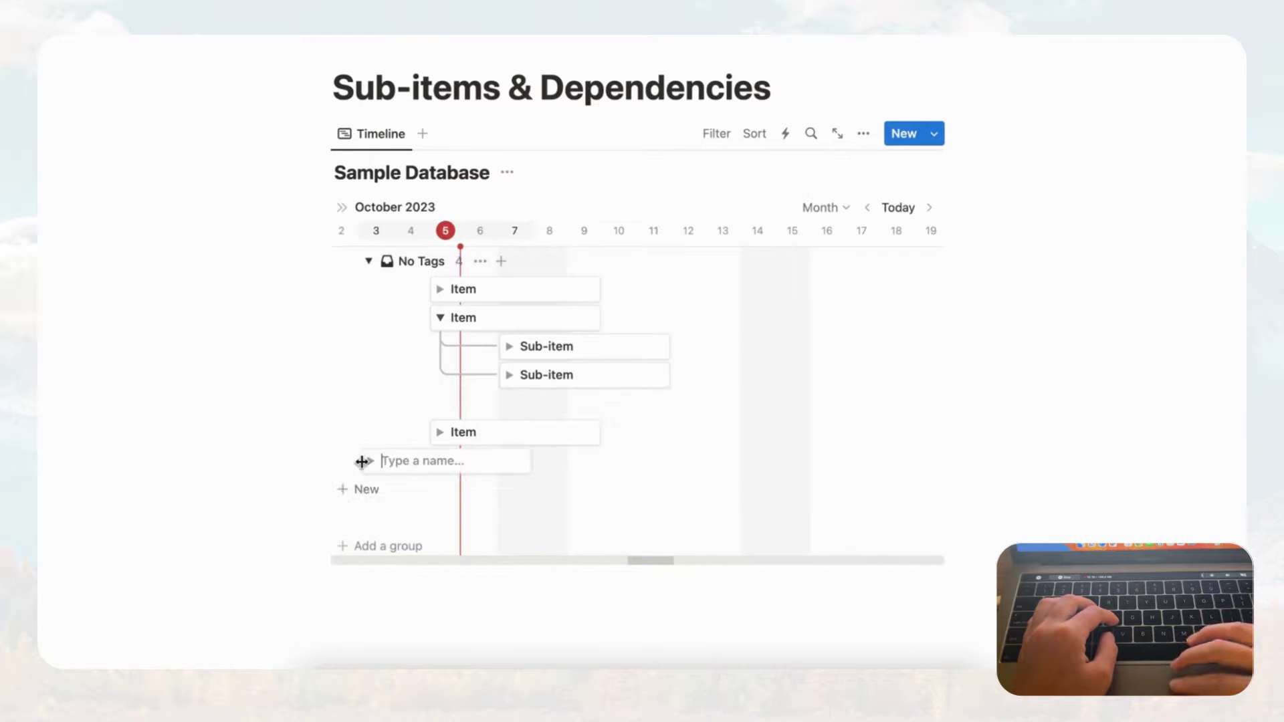
{"action": "left_click_drag", "start_coordinate": [387, 464], "coordinate": [733, 443]}
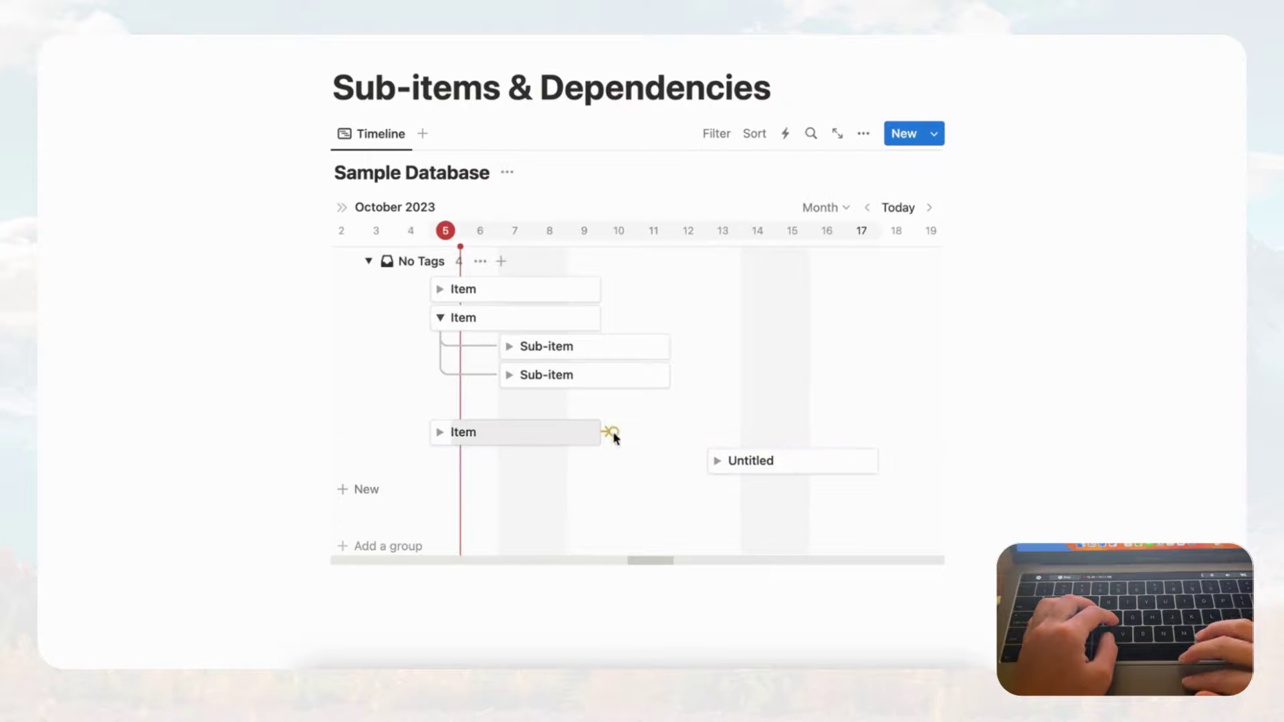
{"action": "left_click_drag", "start_coordinate": [606, 433], "coordinate": [703, 464]}
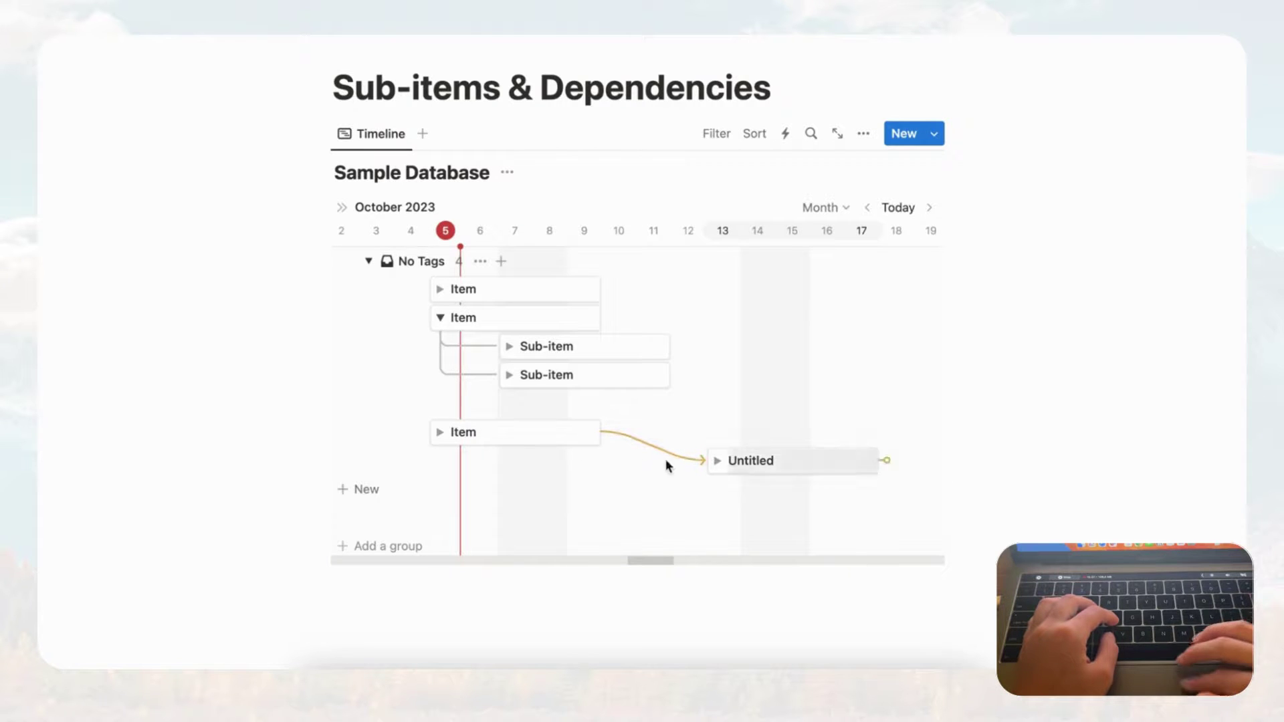
Reschedule the last Item to October 9–13 and again to October 12–16 to test the dependent item's date shifting
{"action": "left_click_drag", "start_coordinate": [513, 441], "coordinate": [636, 430]}
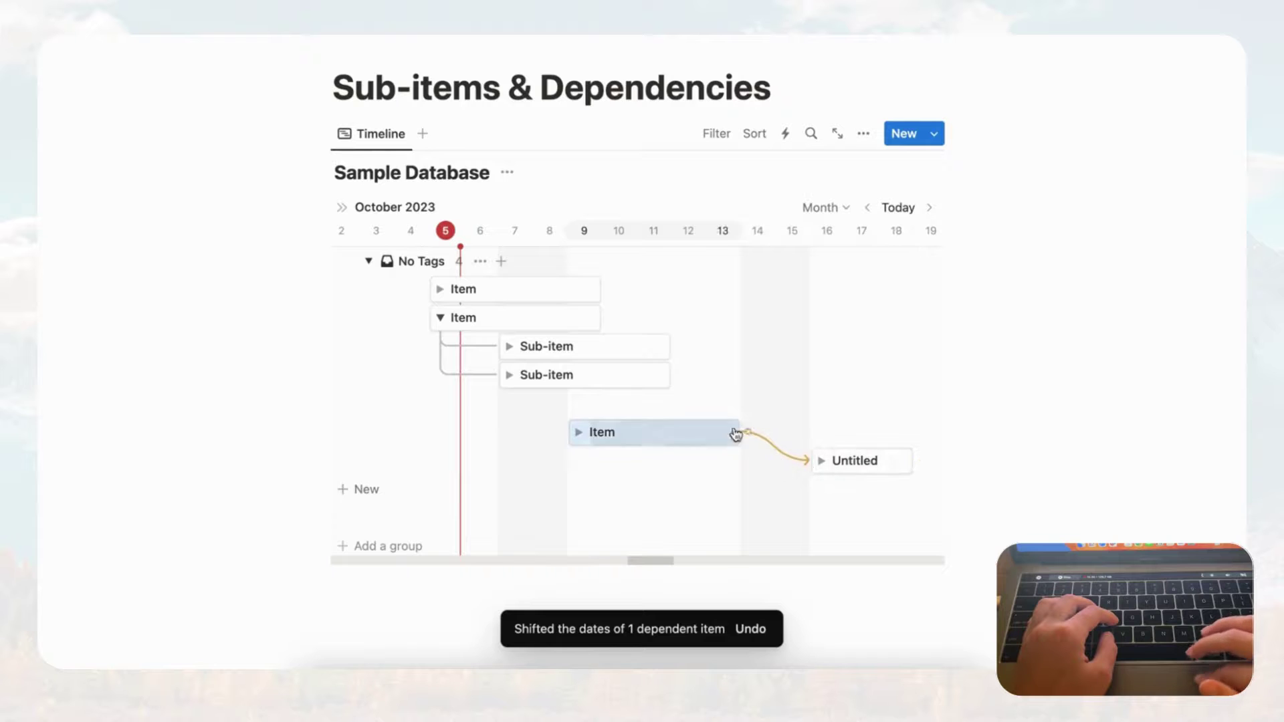
{"action": "scroll", "coordinate": [837, 473], "scroll_direction": "down", "scroll_amount": 2}
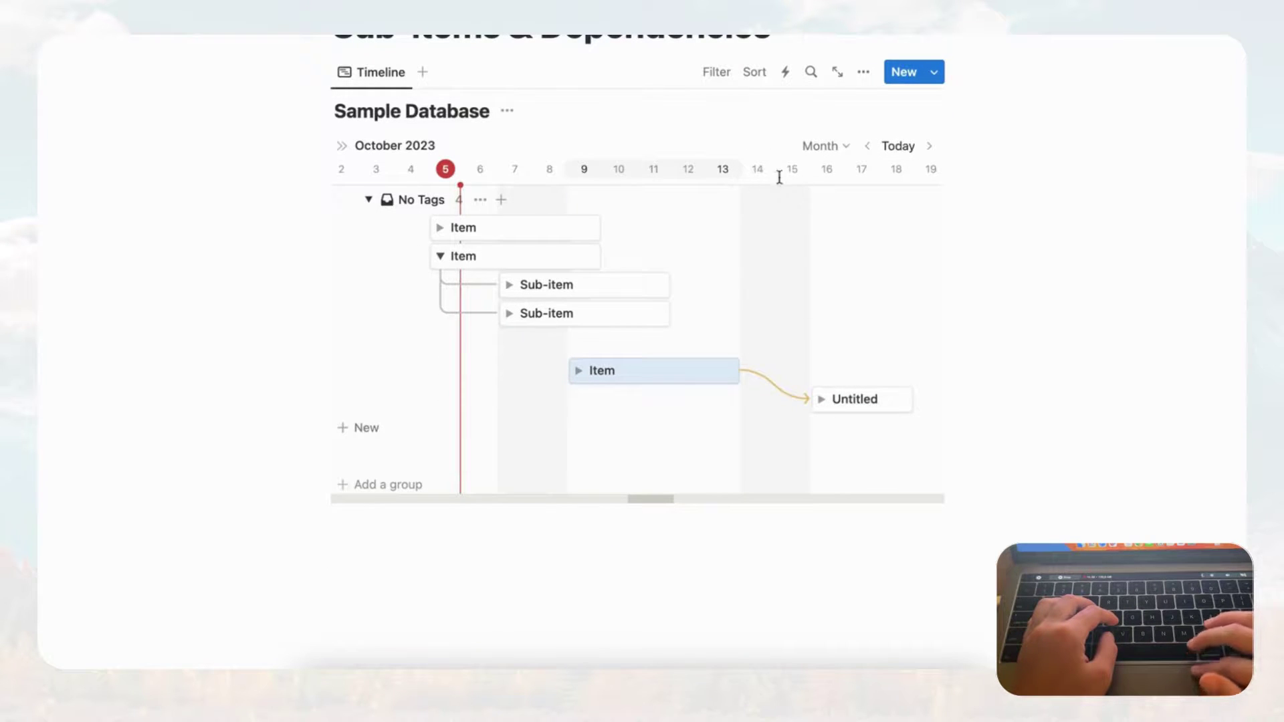
{"action": "scroll", "coordinate": [750, 281], "scroll_direction": "right", "scroll_amount": 5}
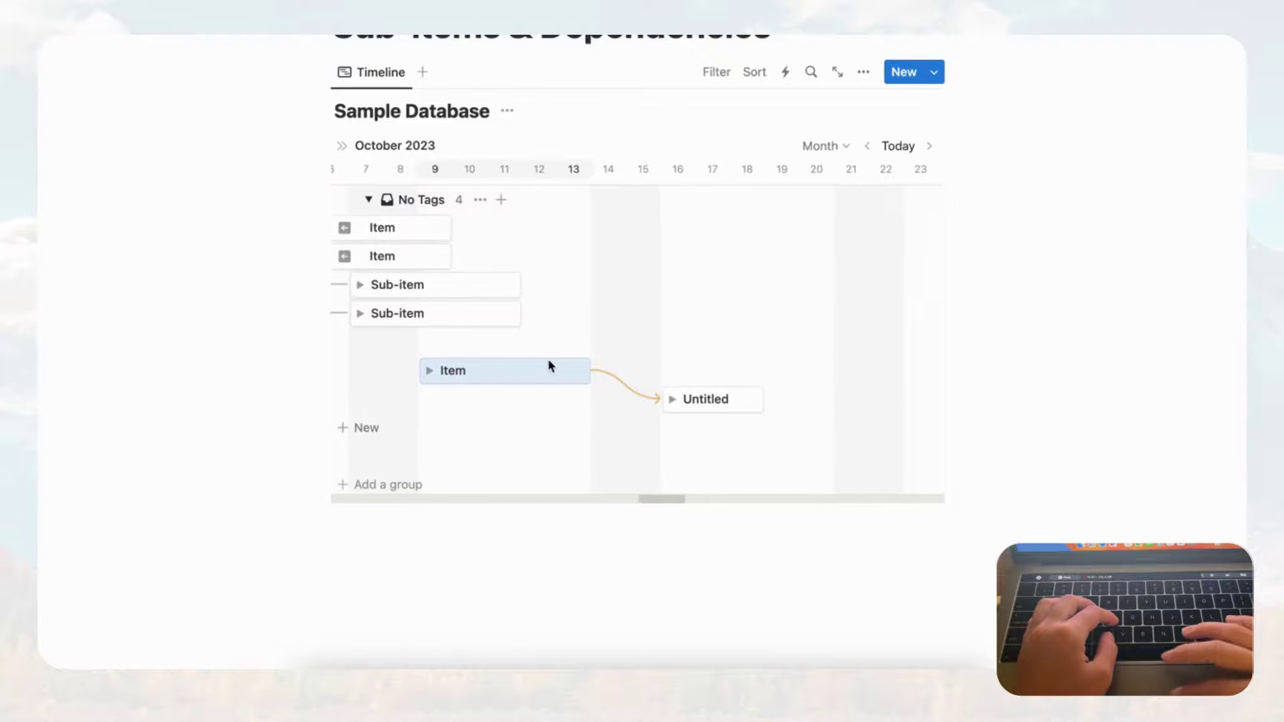
{"action": "left_click_drag", "start_coordinate": [526, 372], "coordinate": [620, 367]}
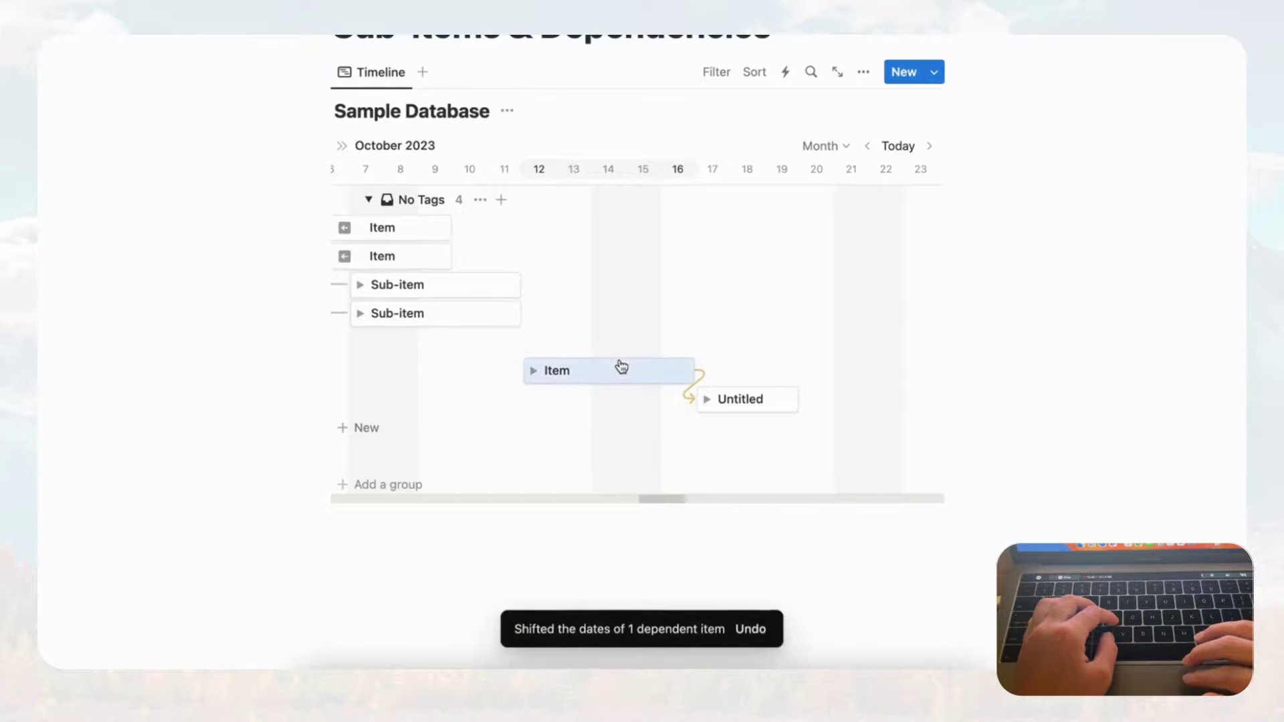
{"action": "mouse_move", "coordinate": [687, 386]}
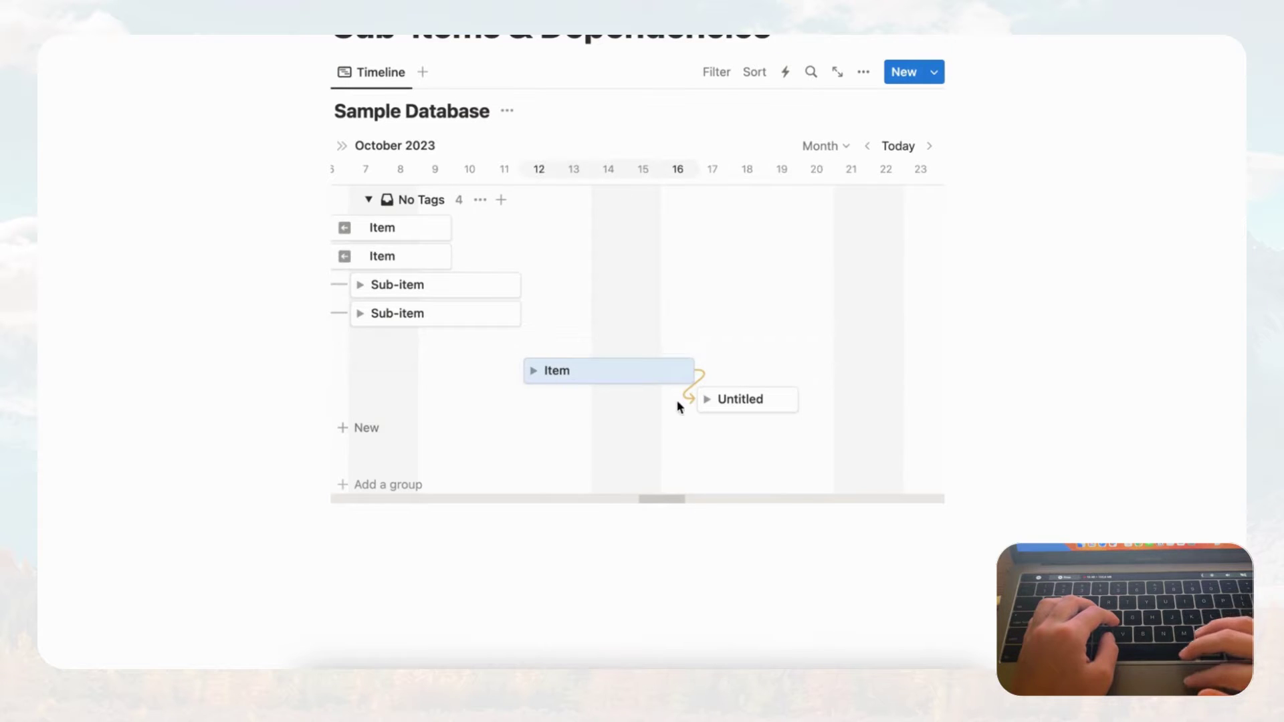
Set the dependencies' automatic date shifting to "Shift & maintain time between items" and close the view options
{"action": "left_click", "coordinate": [864, 73]}
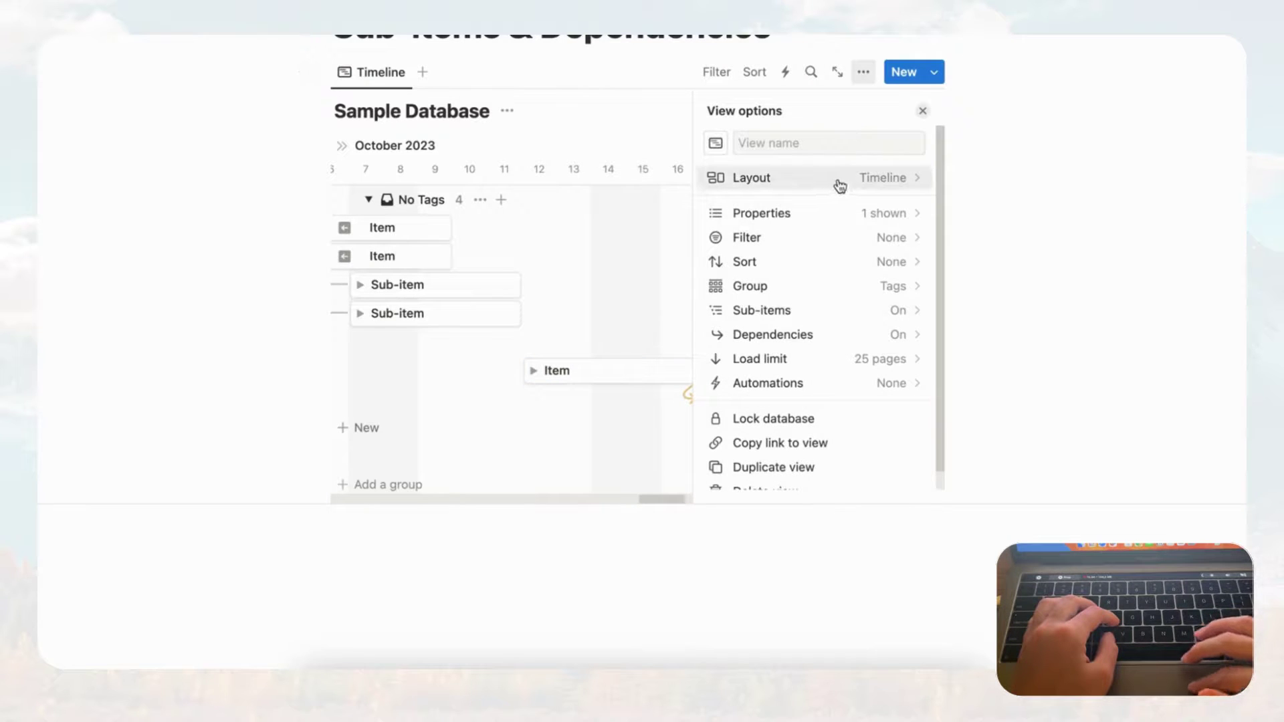
{"action": "left_click", "coordinate": [870, 343]}
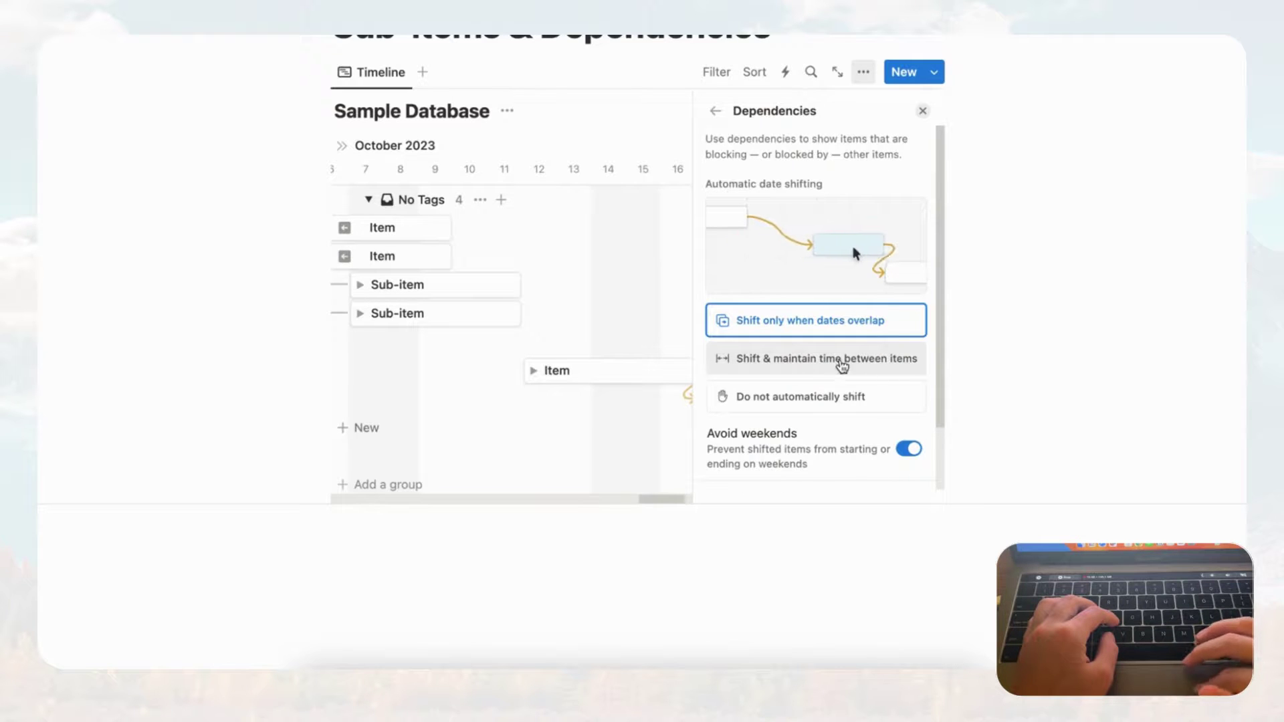
{"action": "left_click", "coordinate": [880, 368]}
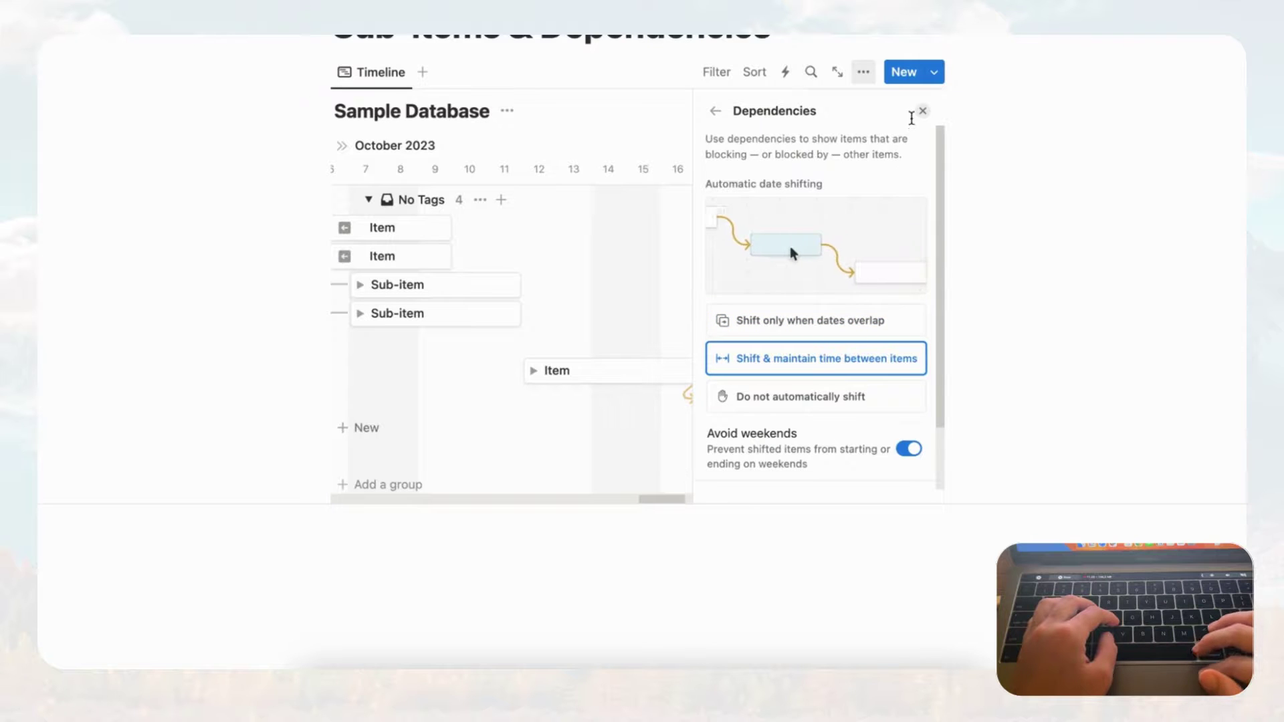
{"action": "scroll", "coordinate": [827, 391], "scroll_direction": "down", "scroll_amount": 2}
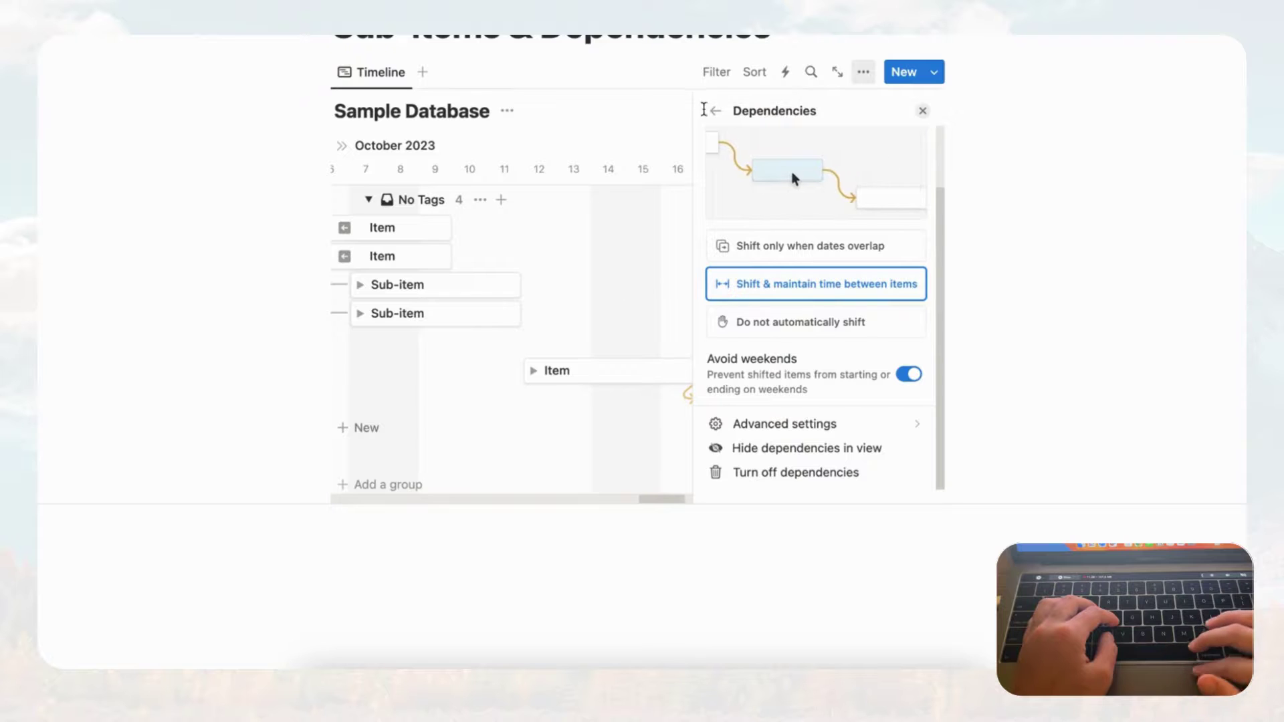
{"action": "left_click", "coordinate": [714, 110]}
{"action": "left_click", "coordinate": [624, 261]}
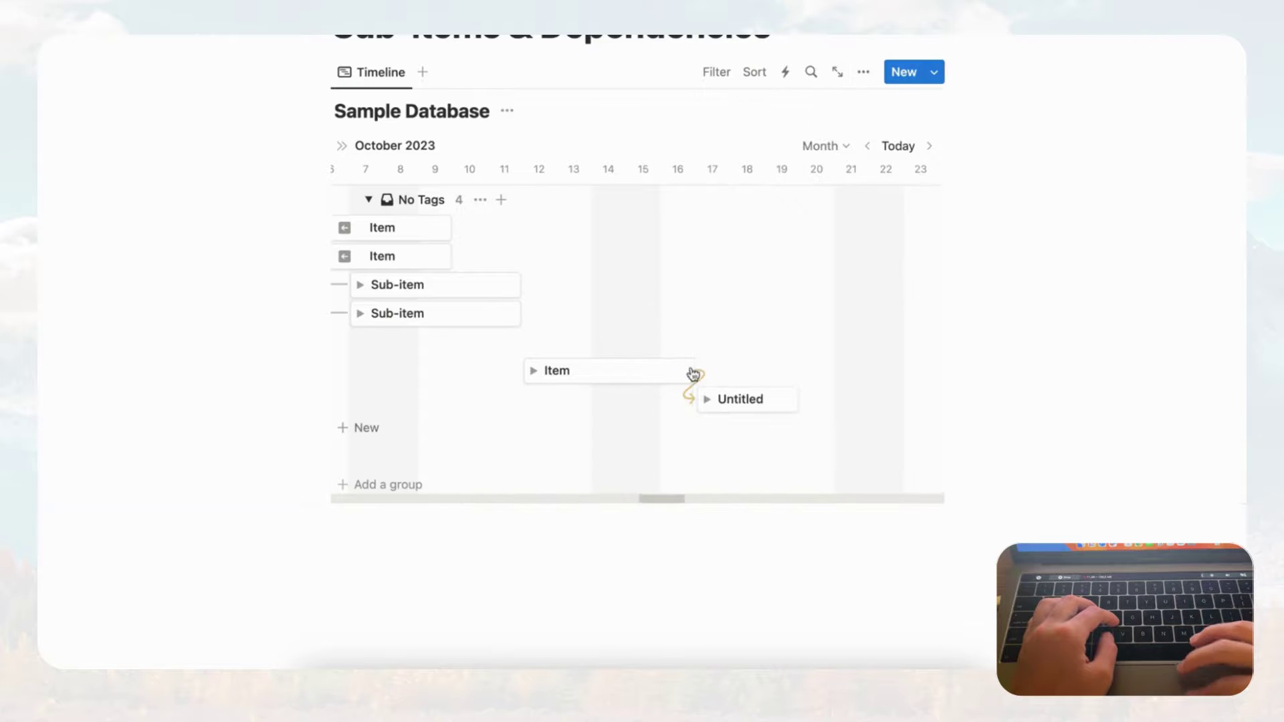
Move the Item linked to the untitled item to October 16–20 on the timeline
{"action": "left_click_drag", "start_coordinate": [627, 378], "coordinate": [669, 378]}
{"action": "scroll", "coordinate": [669, 376], "scroll_direction": "right", "scroll_amount": 4}
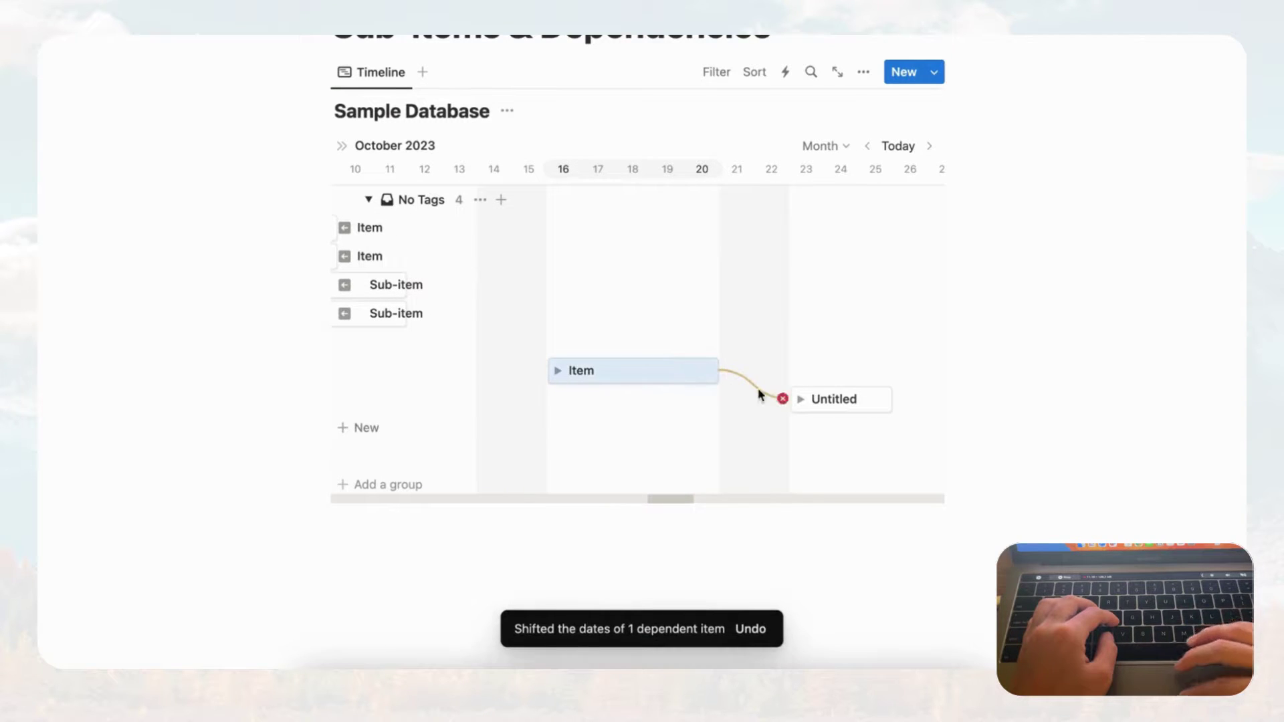
Turn off Avoid weekends in the timeline's dependency settings and close the view options
{"action": "left_click", "coordinate": [865, 75]}
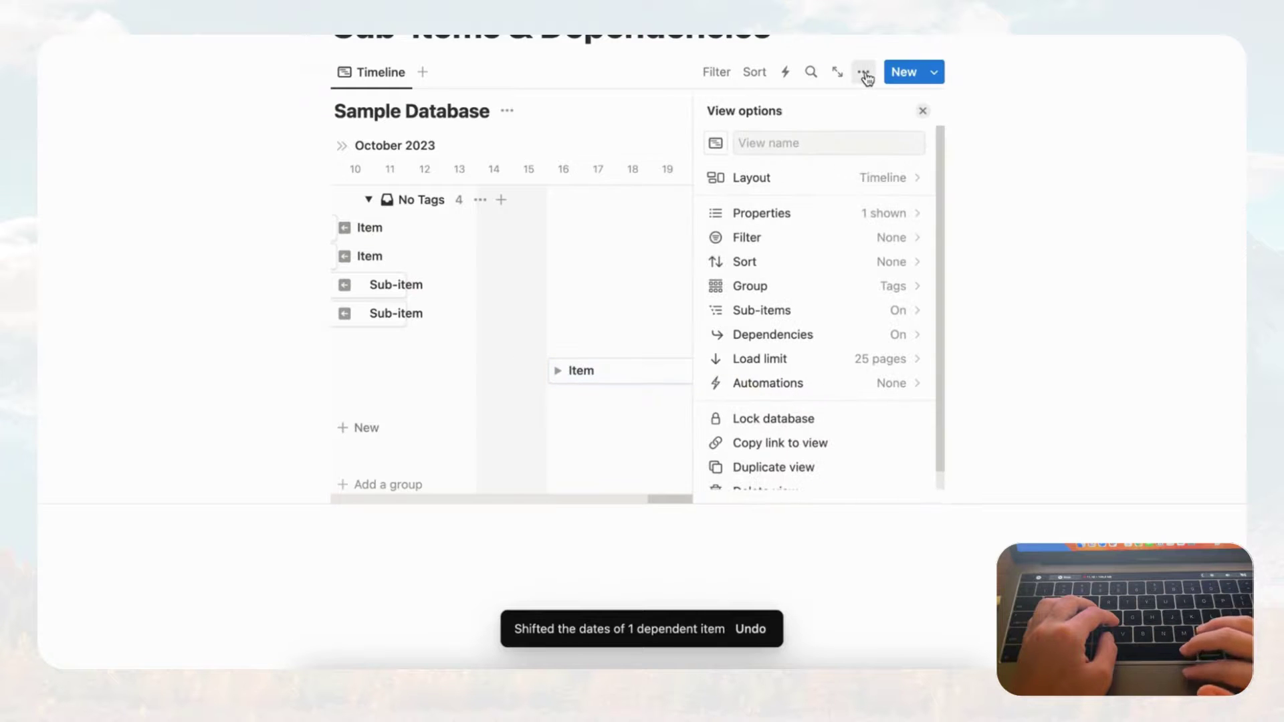
{"action": "left_click", "coordinate": [863, 337]}
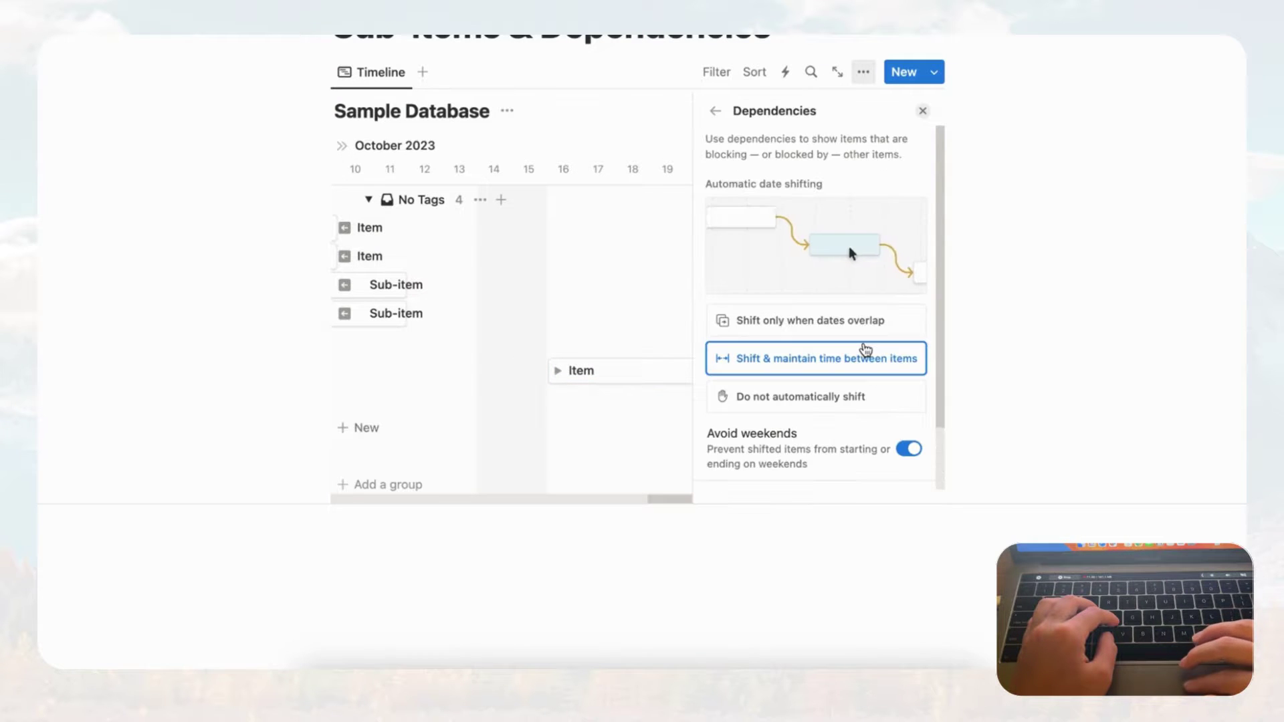
{"action": "left_click", "coordinate": [909, 450]}
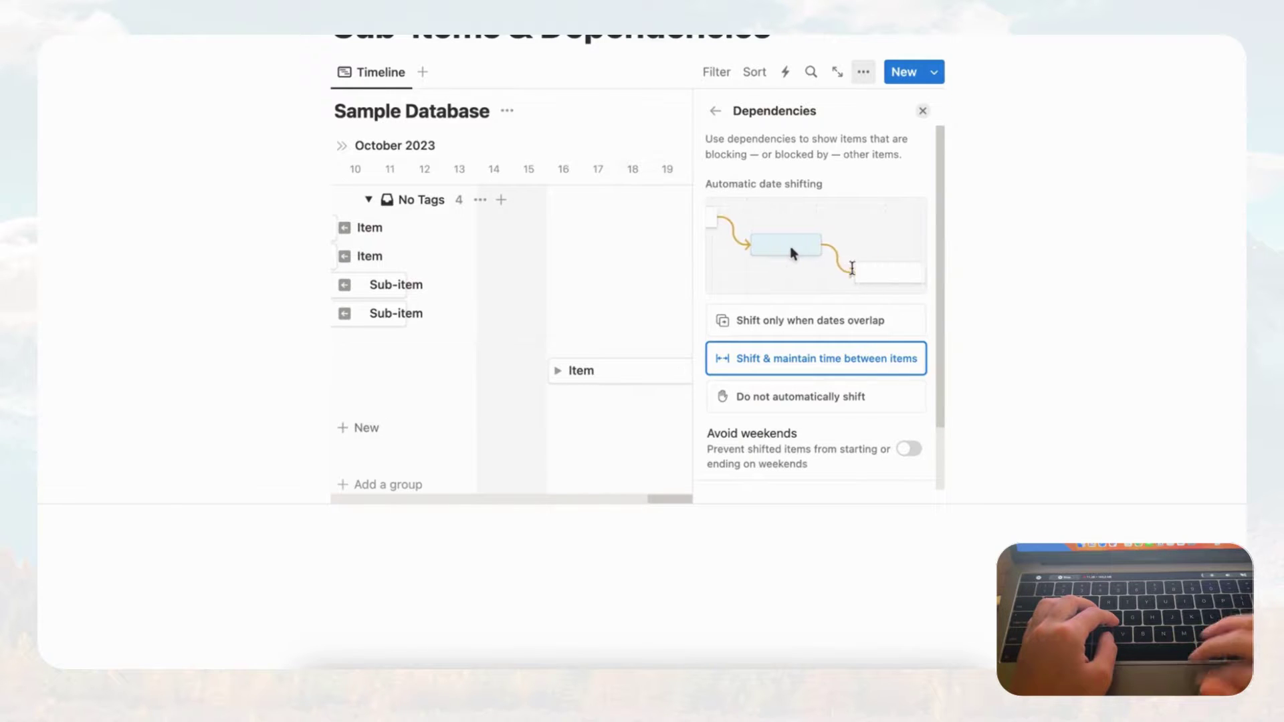
{"action": "left_click", "coordinate": [715, 110]}
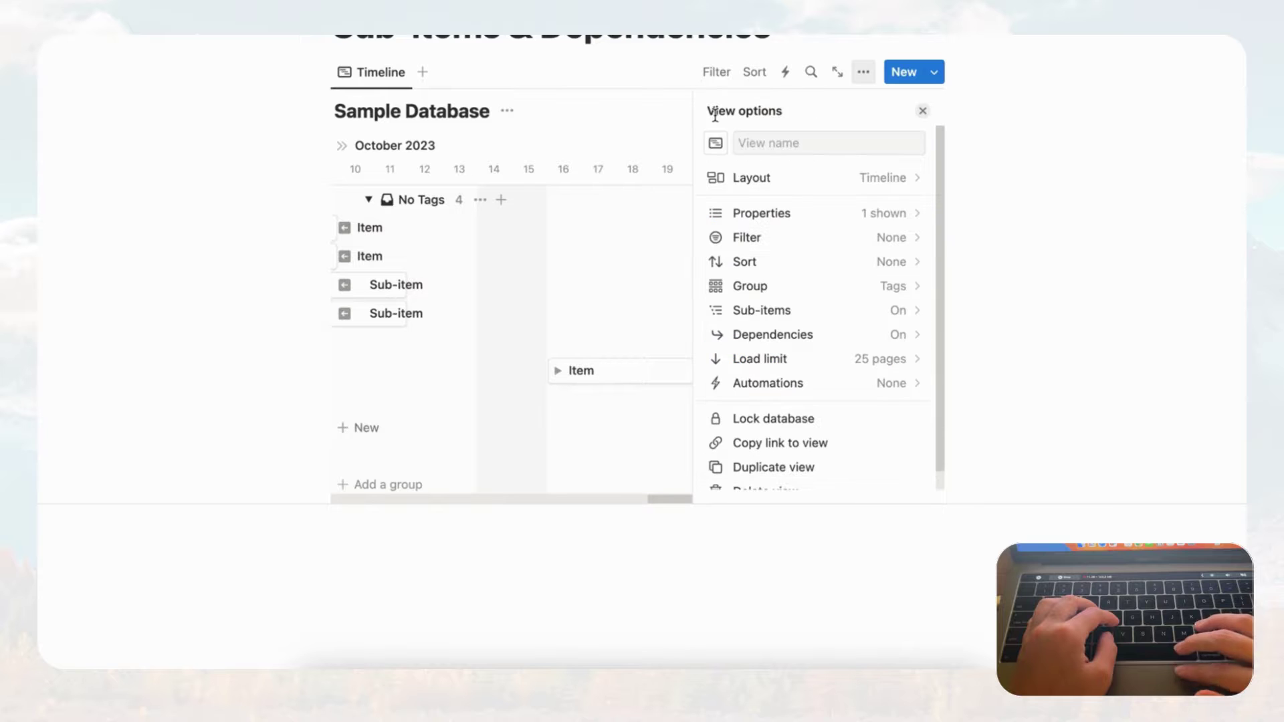
{"action": "left_click", "coordinate": [921, 112]}
Move the linked Item to October 15–19 on the timeline and the untitled item it blocks to October 20–22
{"action": "left_click_drag", "start_coordinate": [685, 376], "coordinate": [604, 378]}
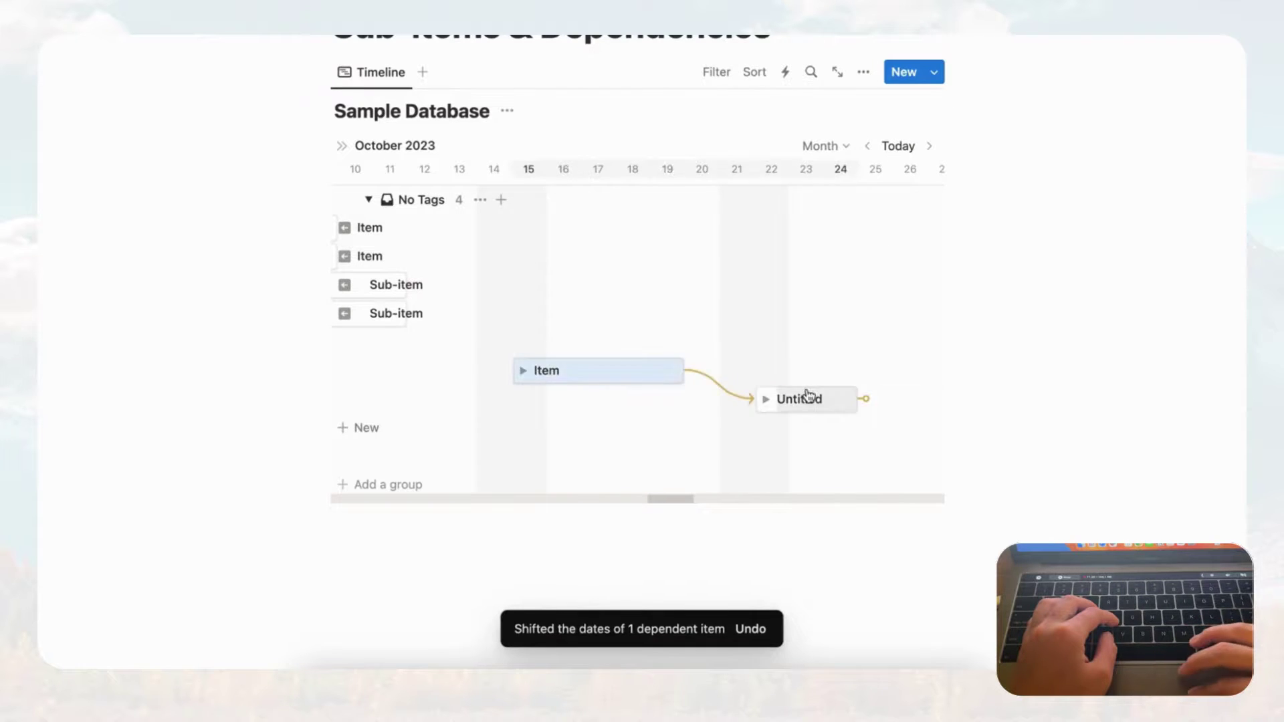
{"action": "left_click_drag", "start_coordinate": [809, 396], "coordinate": [749, 404]}
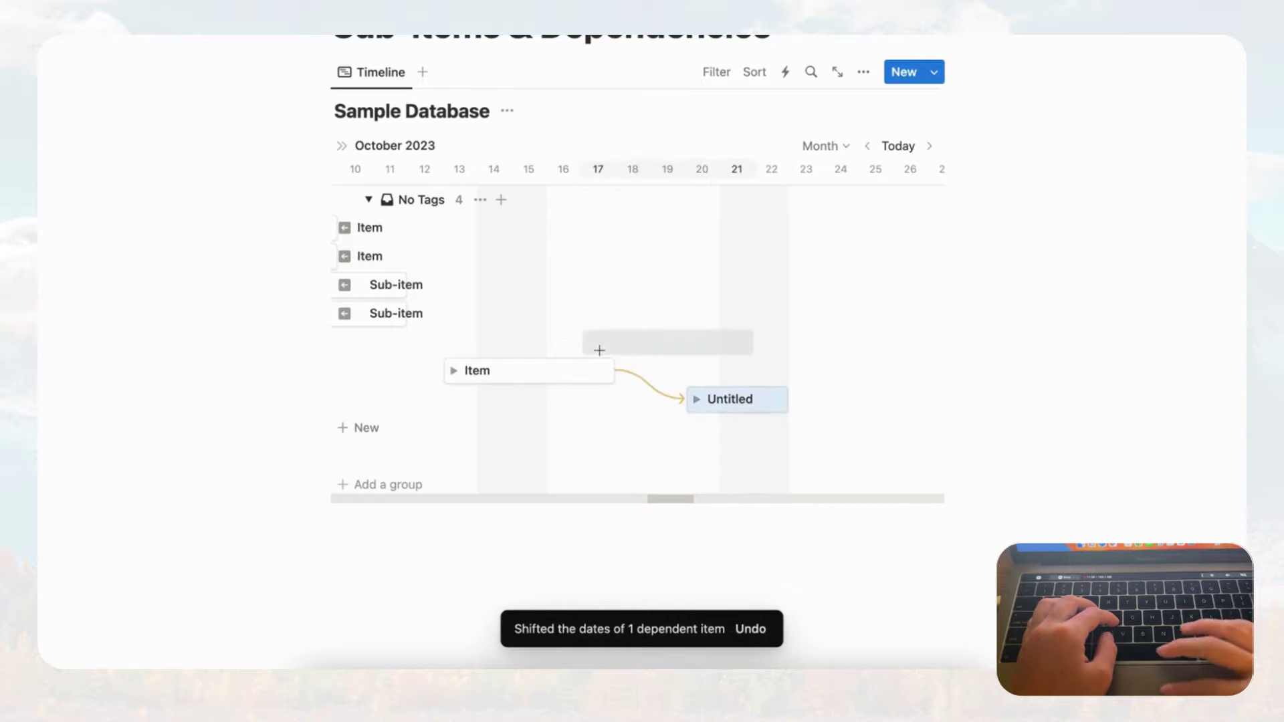
Set the dependencies' automatic date shifting to "Shift only when dates overlap", turn on Avoid weekends, and close the view options
{"action": "left_click", "coordinate": [865, 72]}
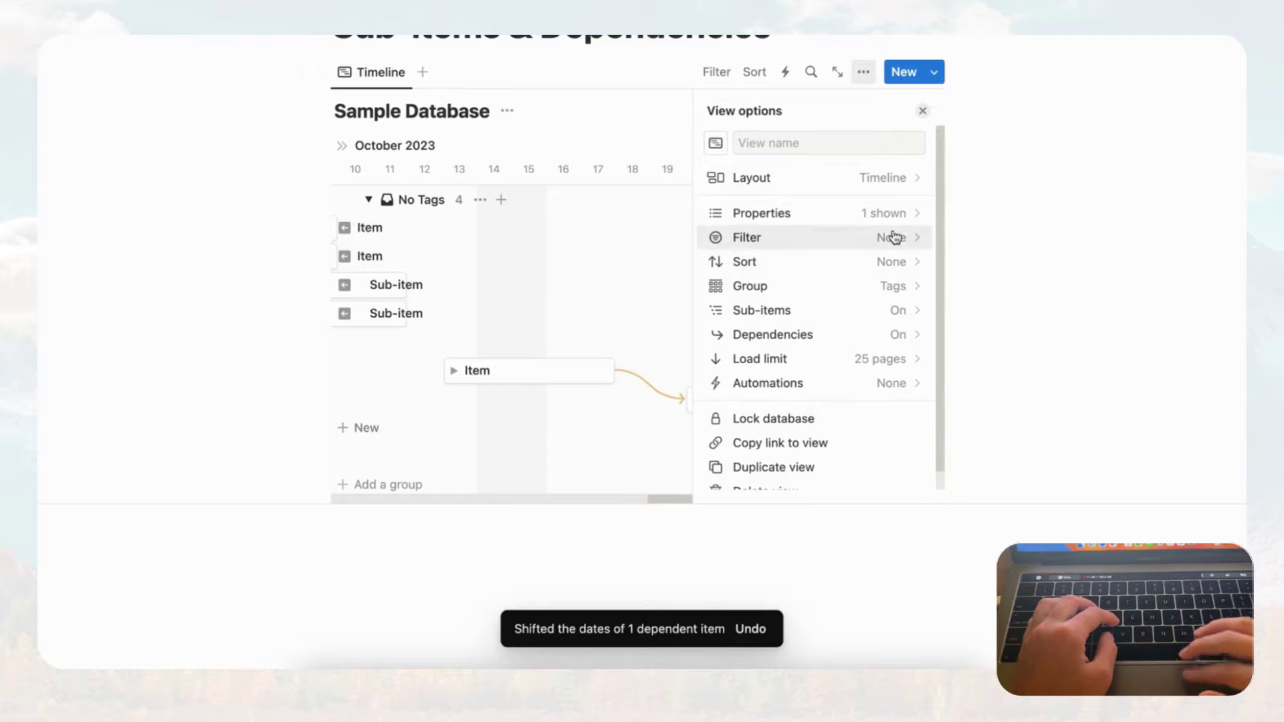
{"action": "left_click", "coordinate": [890, 334]}
{"action": "scroll", "coordinate": [889, 336], "scroll_direction": "down", "scroll_amount": 1}
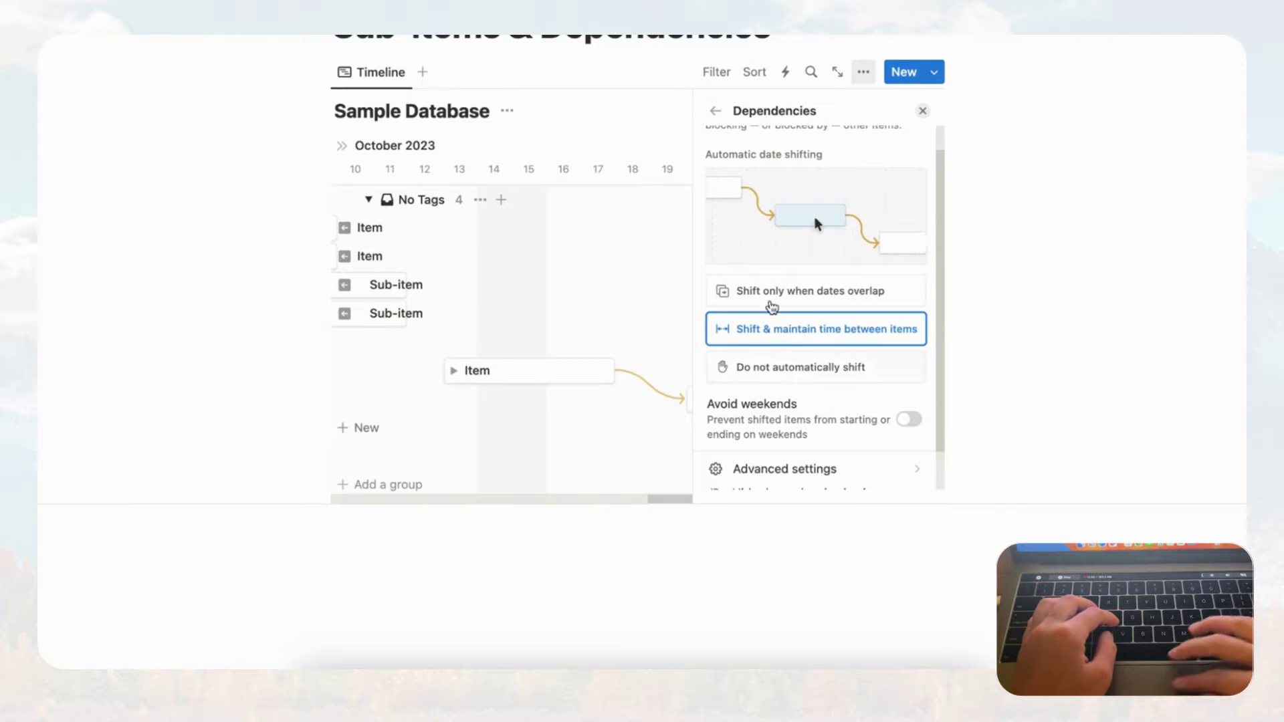
{"action": "scroll", "coordinate": [830, 365], "scroll_direction": "down", "scroll_amount": 2}
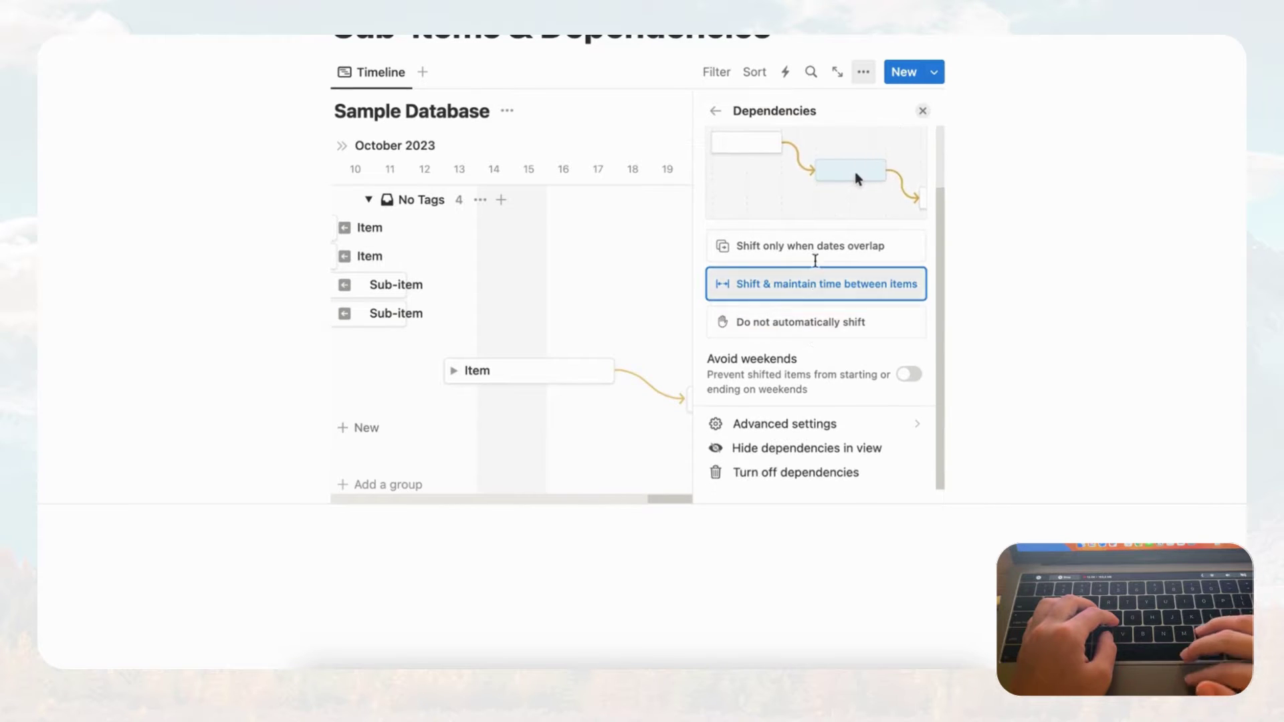
{"action": "scroll", "coordinate": [820, 270], "scroll_direction": "up", "scroll_amount": 1}
{"action": "scroll", "coordinate": [820, 269], "scroll_direction": "up", "scroll_amount": 3}
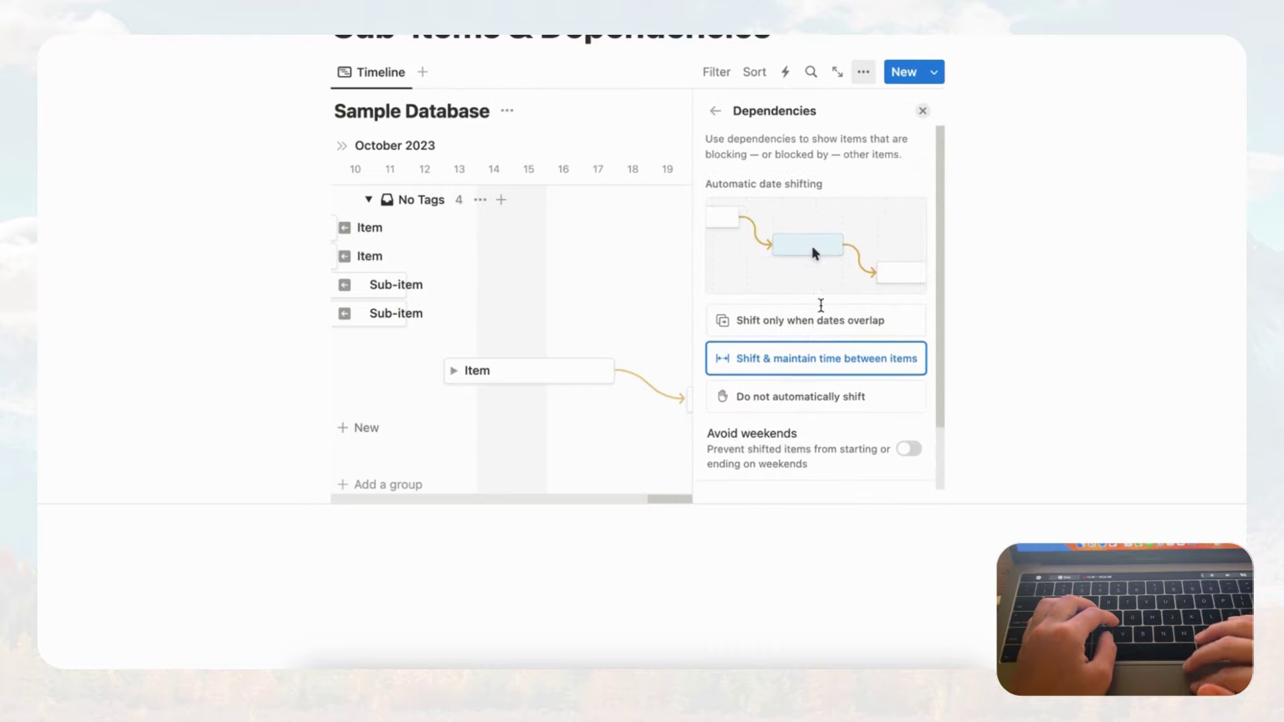
{"action": "left_click", "coordinate": [811, 322]}
{"action": "left_click", "coordinate": [909, 449]}
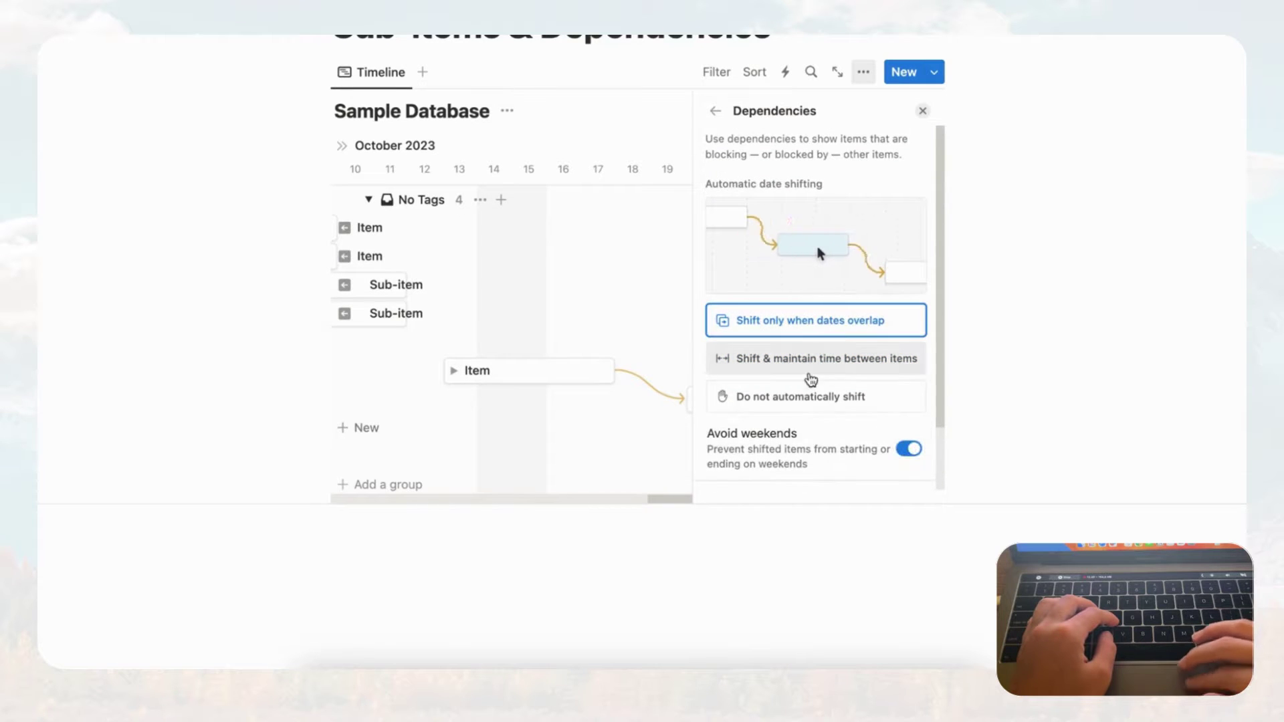
{"action": "left_click", "coordinate": [923, 111]}
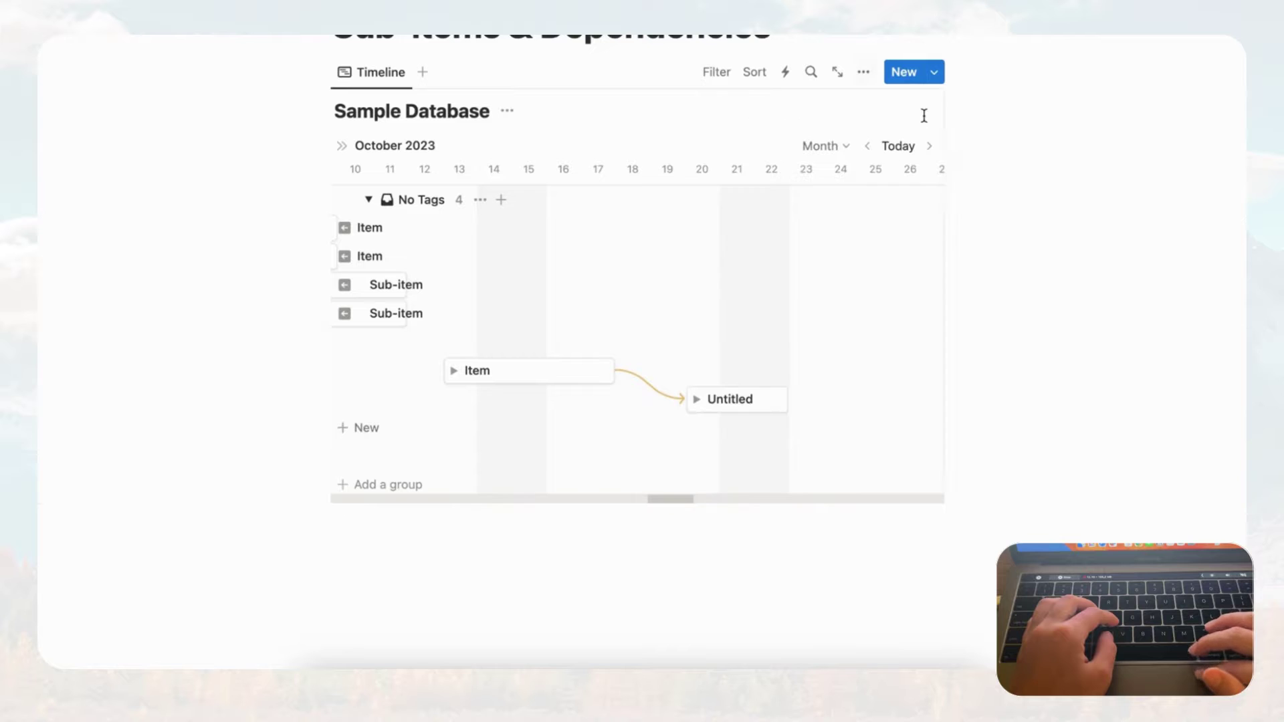
Add two untitled items at October 25–29 and October 24–28, linking the October 20–22 item to the second as a dependency
{"action": "mouse_move", "coordinate": [545, 373]}
{"action": "left_mouse_down"}
{"action": "mouse_move", "coordinate": [625, 368]}
{"action": "mouse_move", "coordinate": [535, 373]}
{"action": "left_mouse_up"}
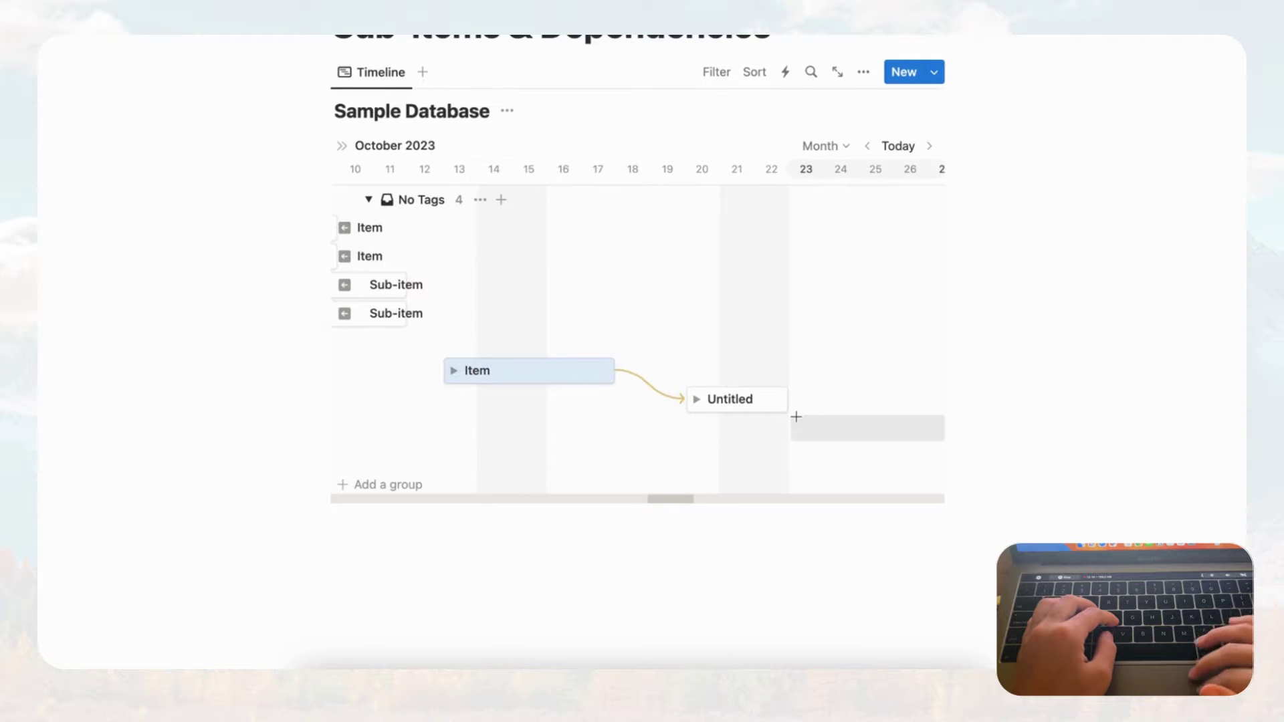
{"action": "scroll", "coordinate": [794, 419], "scroll_direction": "right", "scroll_amount": 3}
{"action": "left_click", "coordinate": [796, 417]}
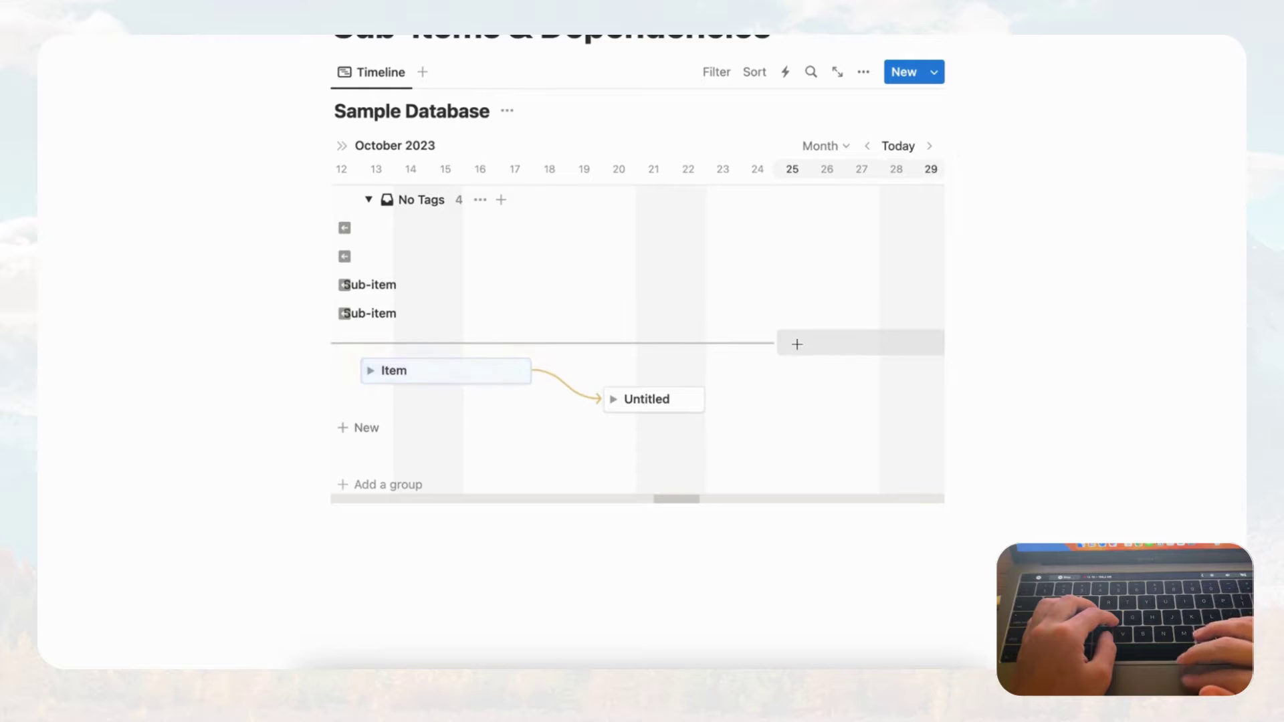
{"action": "mouse_move", "coordinate": [769, 354]}
{"action": "left_click_drag", "start_coordinate": [706, 426], "coordinate": [774, 341]}
{"action": "left_click_drag", "start_coordinate": [714, 438], "coordinate": [760, 373]}
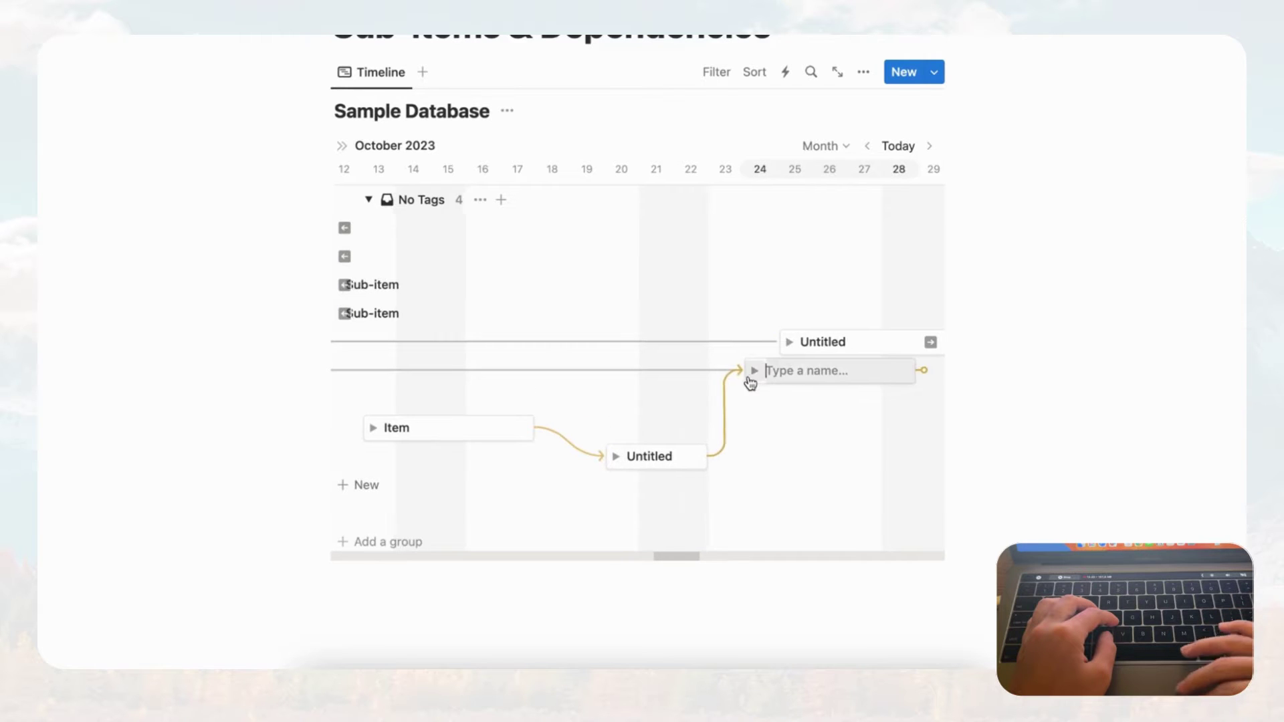
Trace the connector lines from the two new untitled items back to their parent Item across the timeline
{"action": "scroll", "coordinate": [748, 376], "scroll_direction": "left", "scroll_amount": 10}
{"action": "scroll", "coordinate": [747, 376], "scroll_direction": "right", "scroll_amount": 8}
{"action": "scroll", "coordinate": [562, 355], "scroll_direction": "left", "scroll_amount": 10}
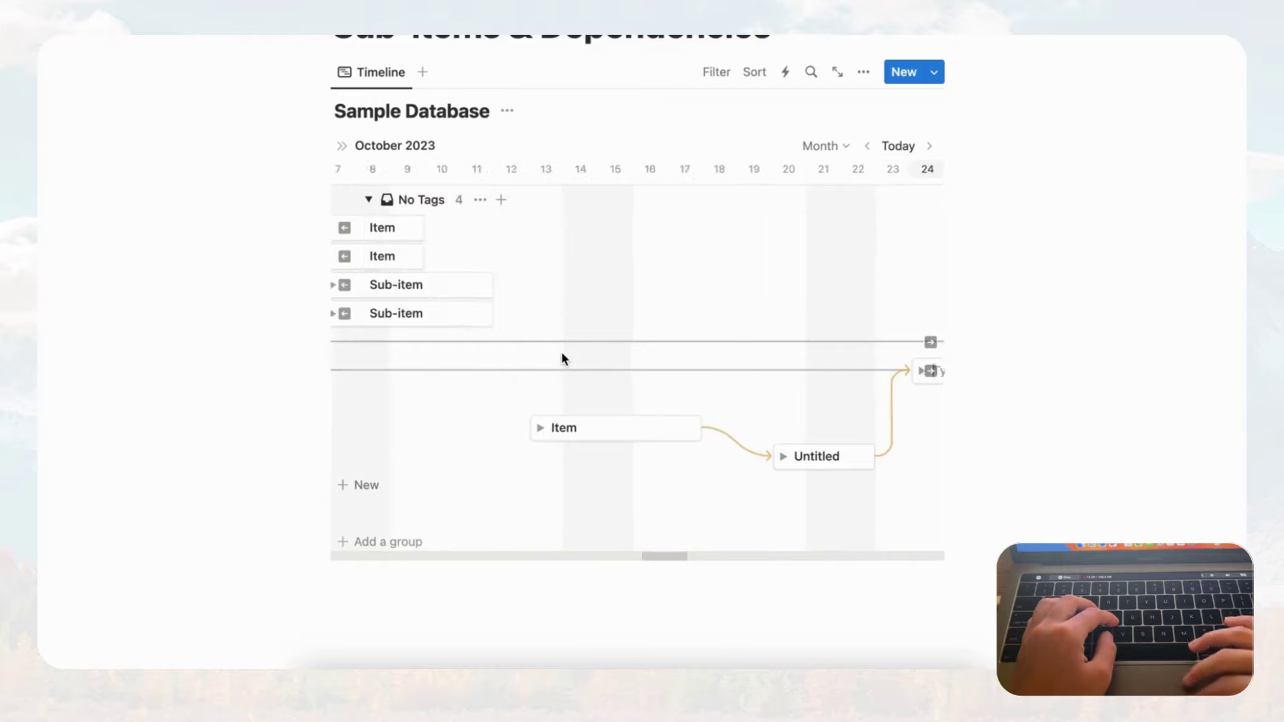
{"action": "scroll", "coordinate": [589, 327], "scroll_direction": "right", "scroll_amount": 14}
{"action": "scroll", "coordinate": [609, 324], "scroll_direction": "left", "scroll_amount": 1}
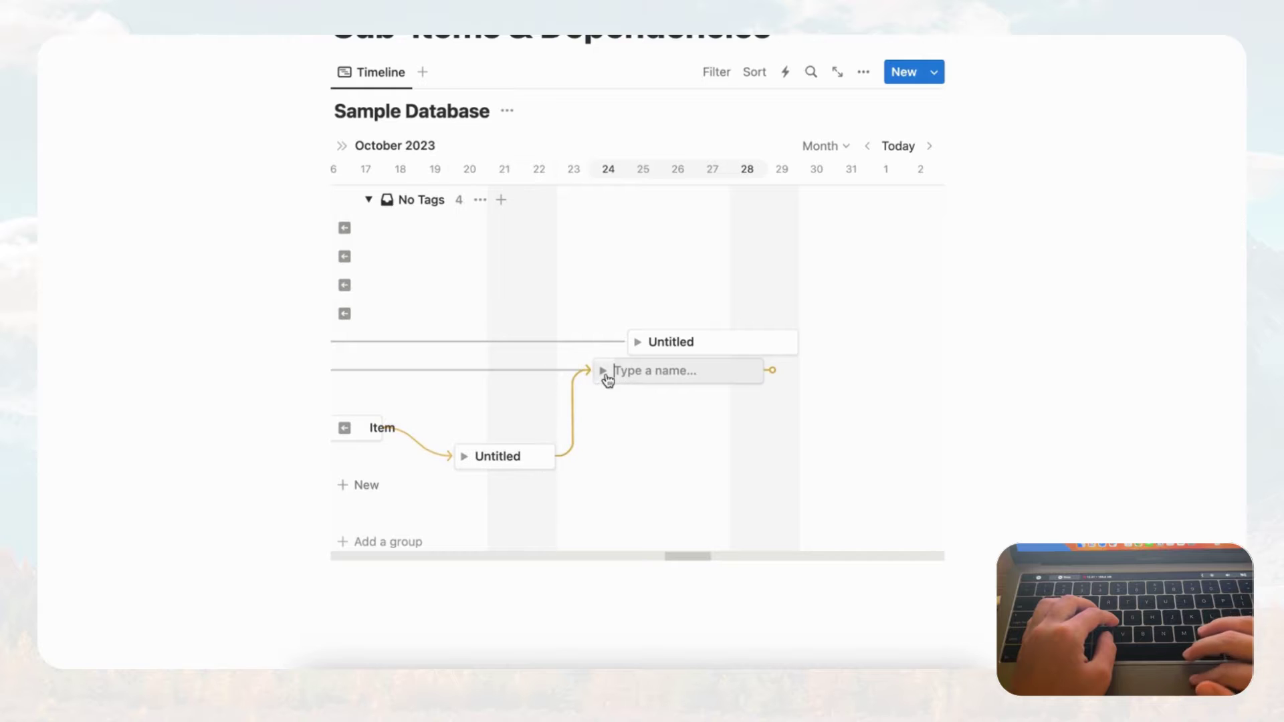
{"action": "scroll", "coordinate": [645, 381], "scroll_direction": "left", "scroll_amount": 20}
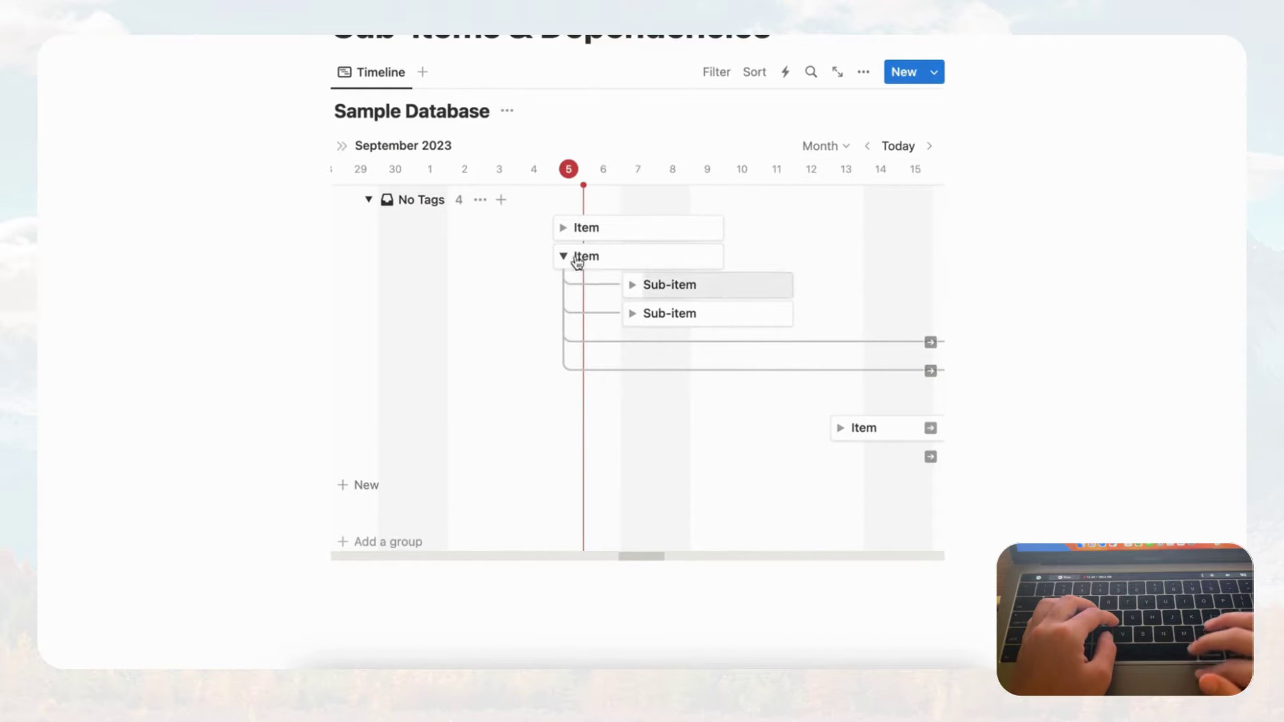
{"action": "scroll", "coordinate": [646, 292], "scroll_direction": "right", "scroll_amount": 20}
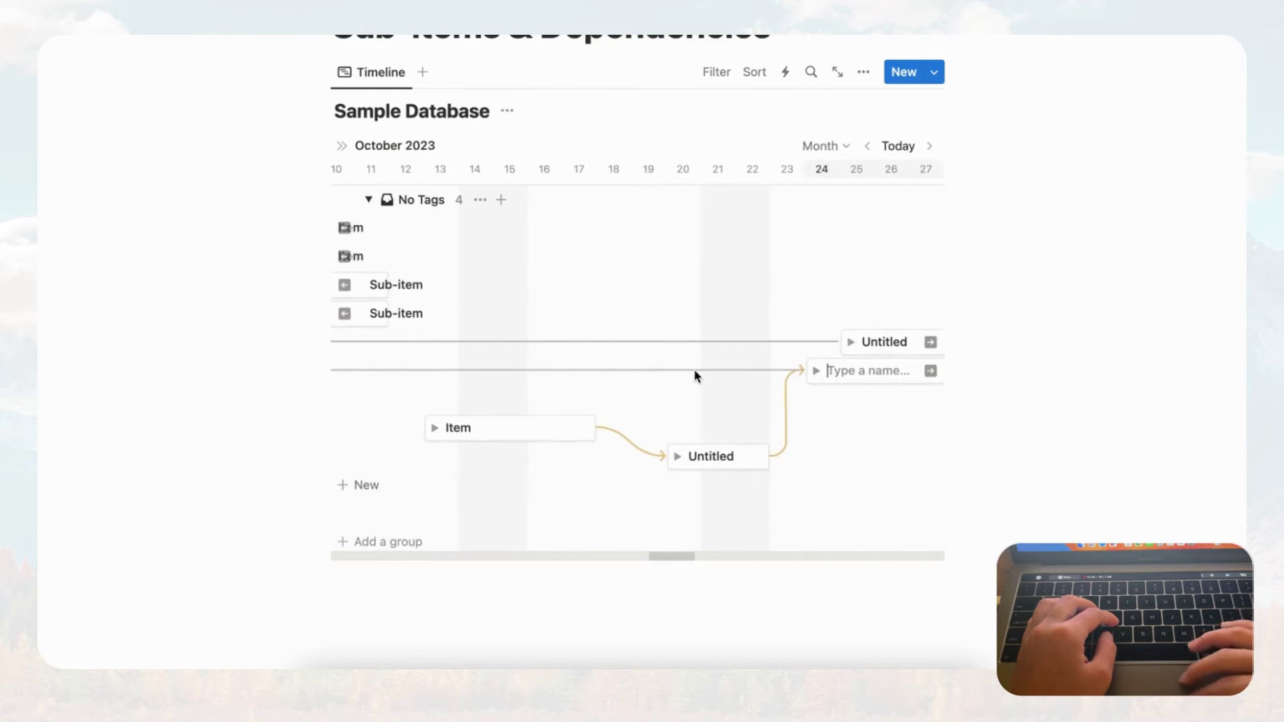
Open the untitled October 20–22 item's page to review its Blocked by and Blocking properties, and close it
{"action": "scroll", "coordinate": [710, 397], "scroll_direction": "right", "scroll_amount": 5}
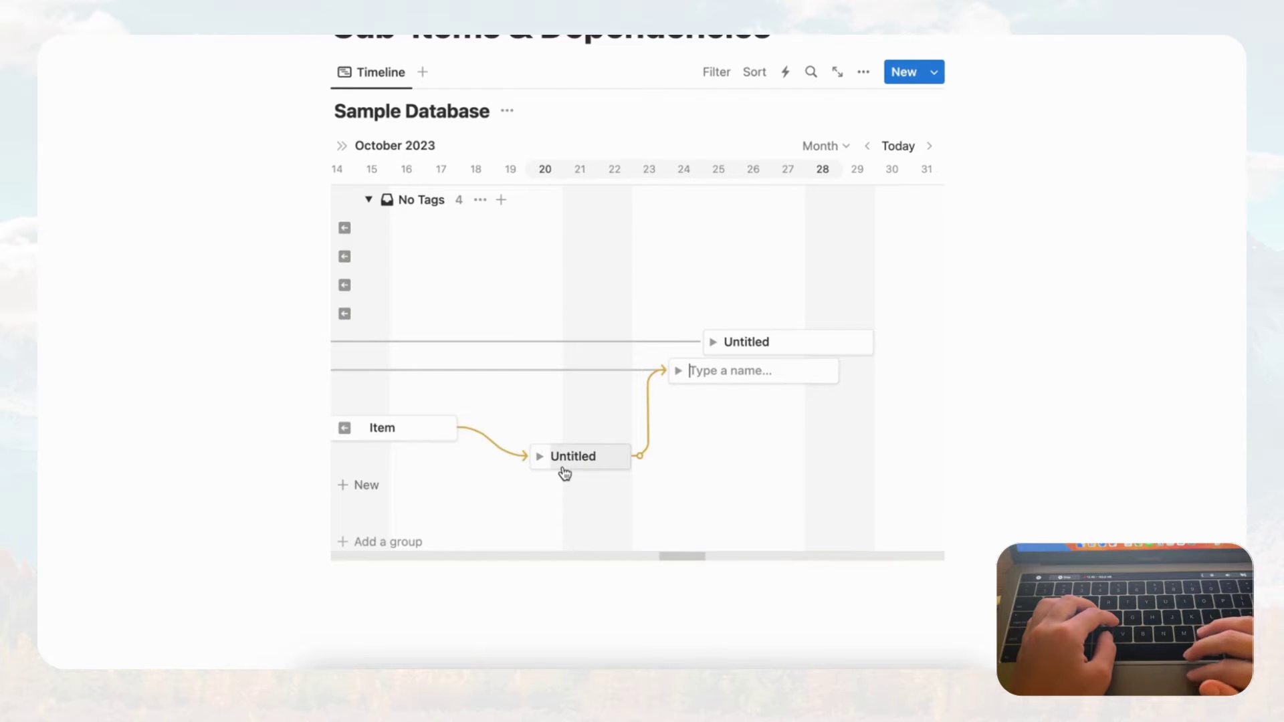
{"action": "left_click", "coordinate": [593, 462]}
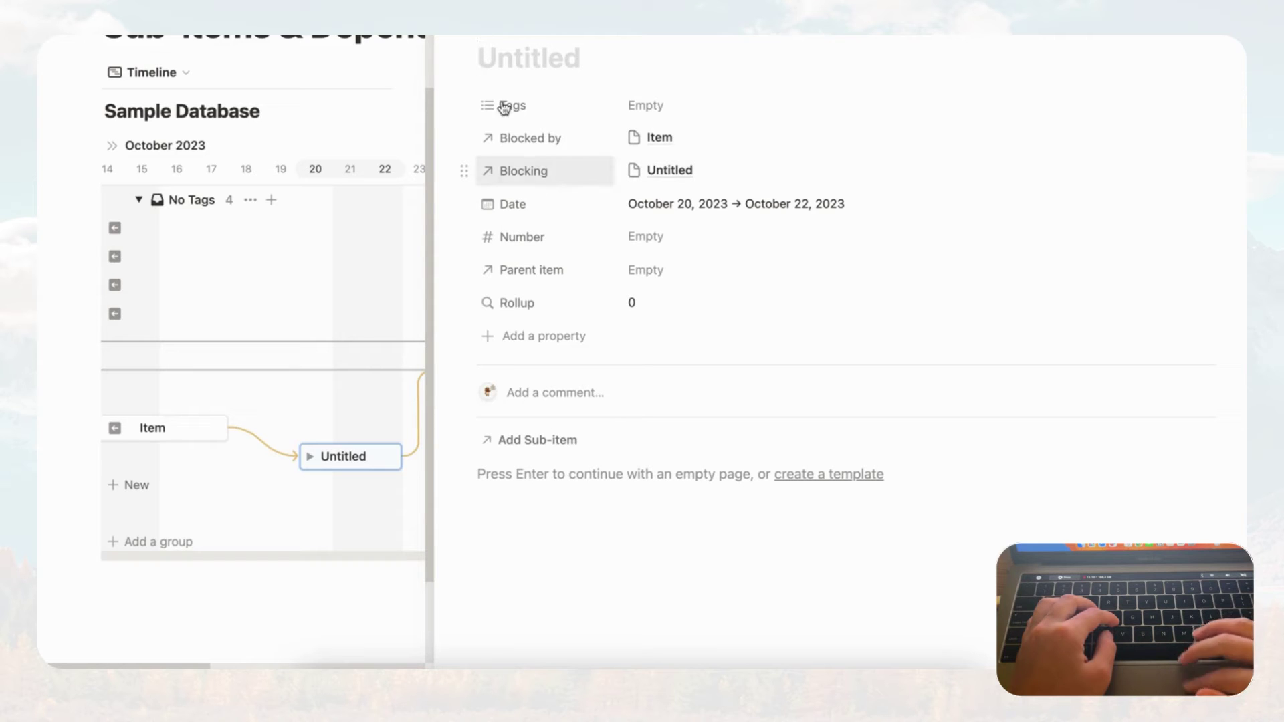
{"action": "key", "text": "Escape"}
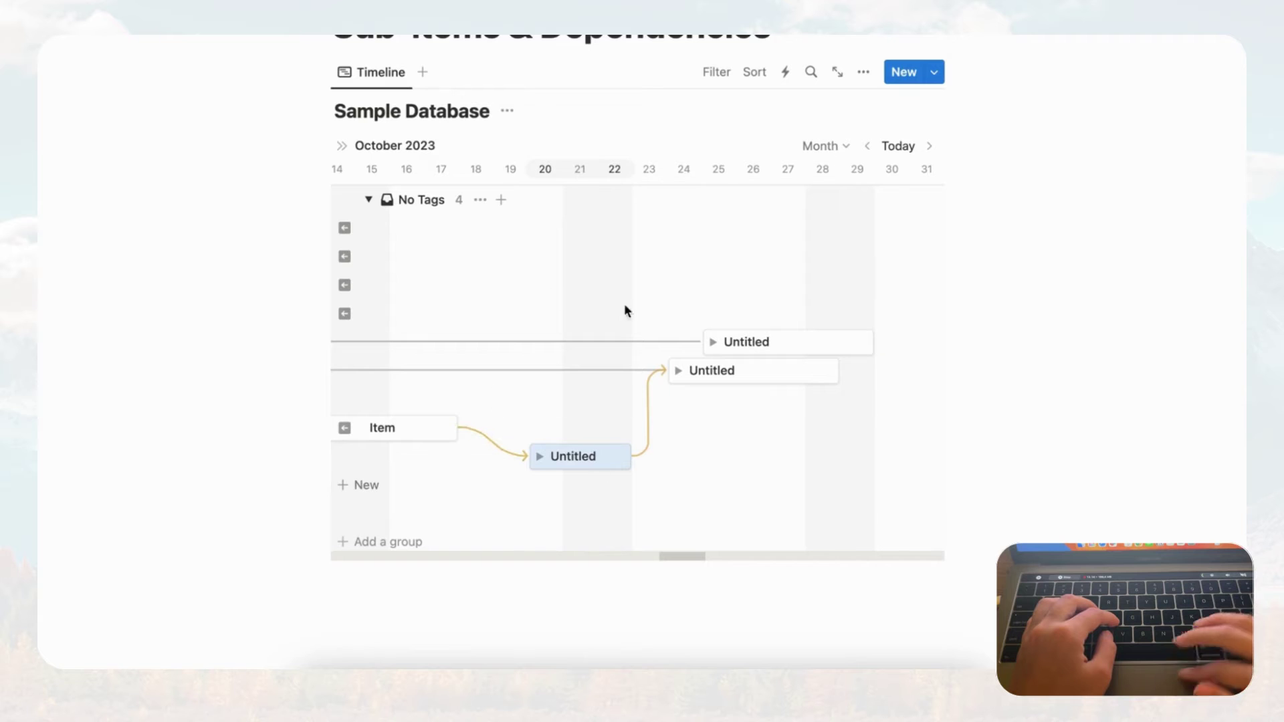
Switch the database view's layout from Timeline to Table and close the view options
{"action": "left_click", "coordinate": [864, 72]}
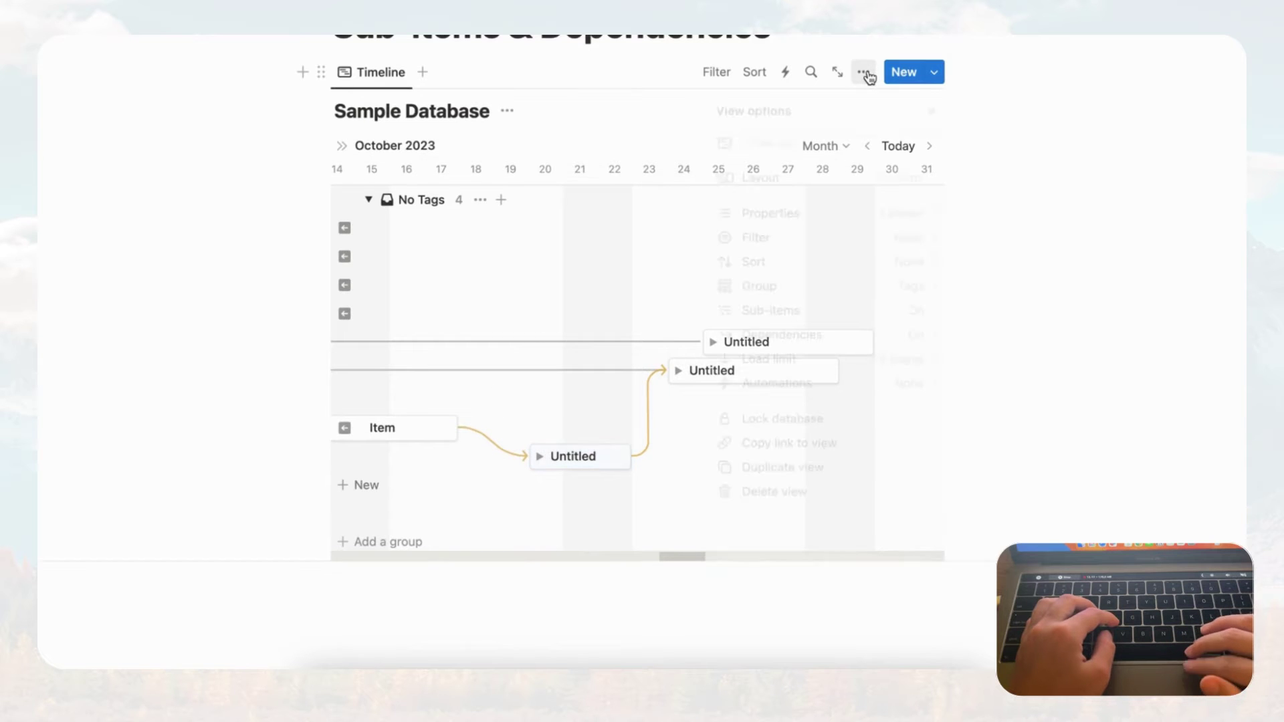
{"action": "left_click", "coordinate": [848, 187]}
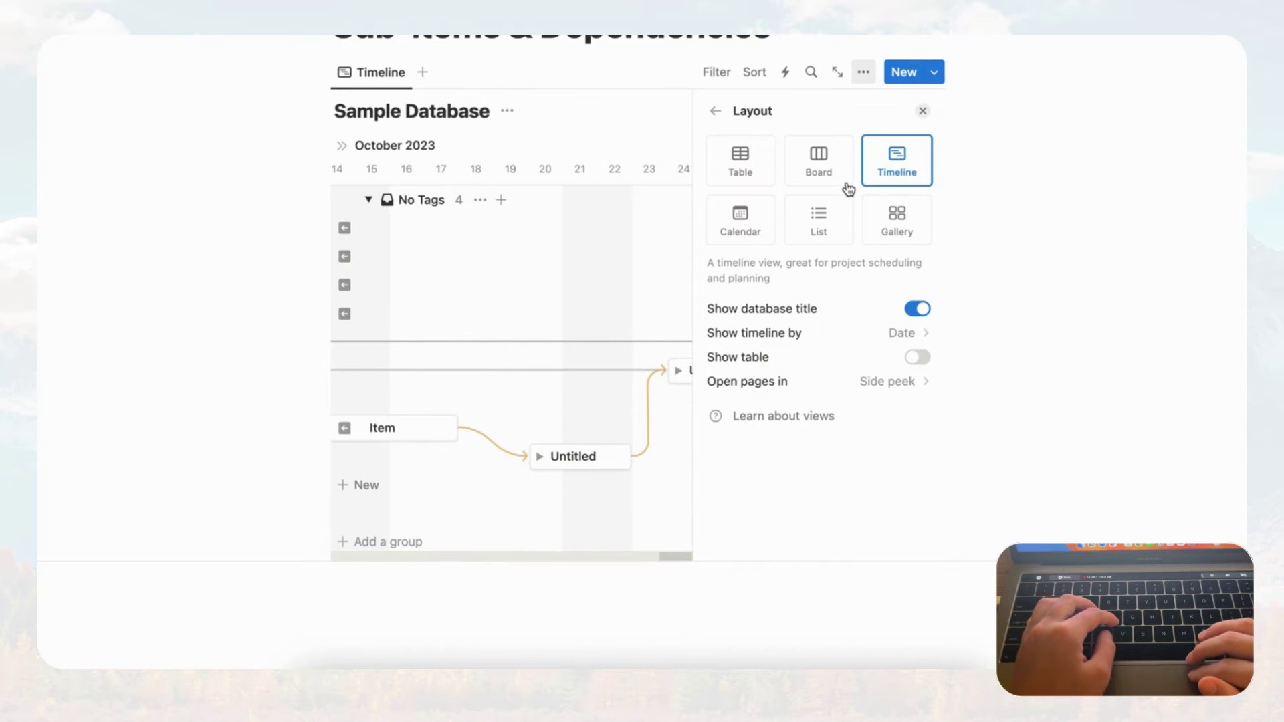
{"action": "left_click", "coordinate": [750, 173]}
{"action": "left_click", "coordinate": [923, 111]}
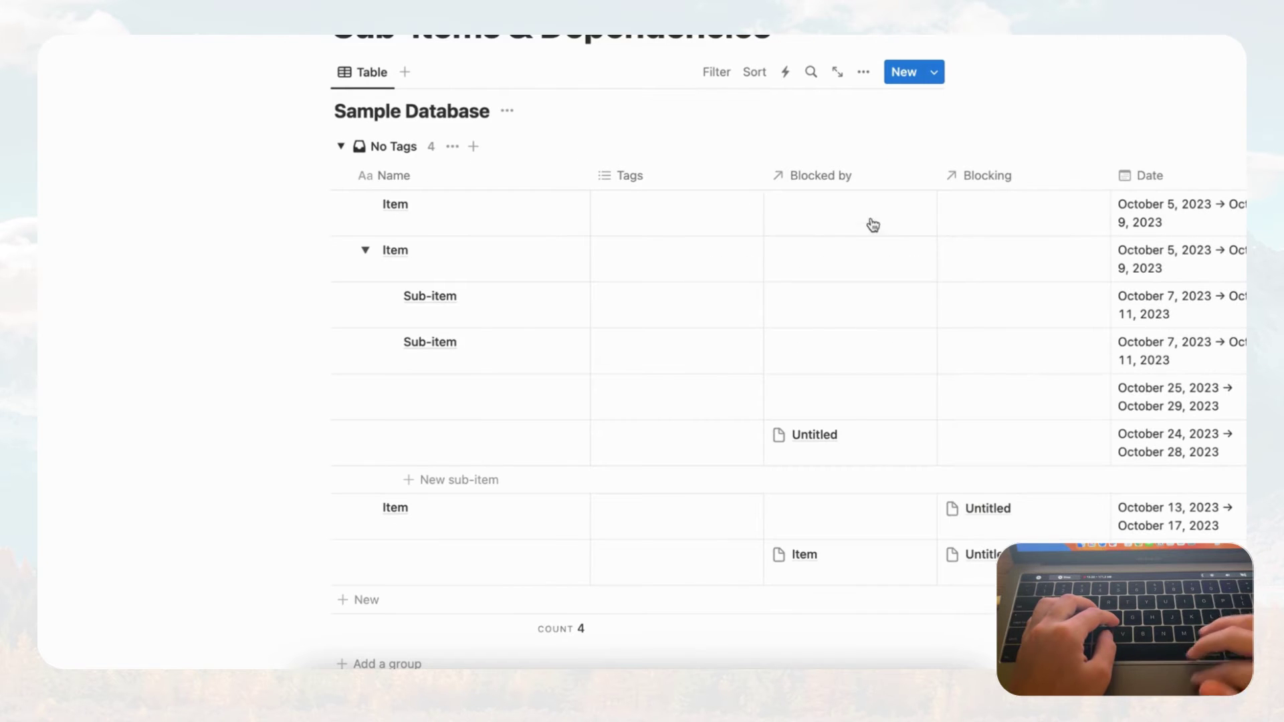
Examine the Blocked by and Blocking columns and review the October 13–17 Item's dependency properties on its page
{"action": "scroll", "coordinate": [799, 376], "scroll_direction": "right", "scroll_amount": 10}
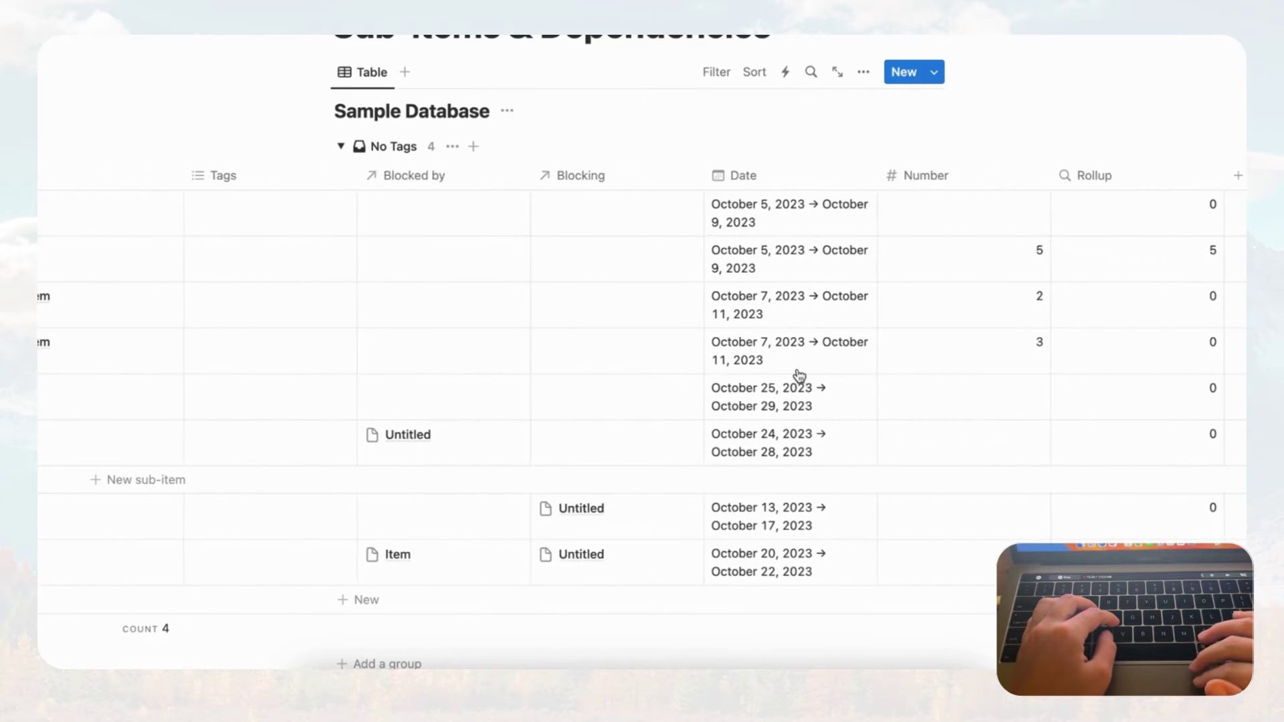
{"action": "scroll", "coordinate": [800, 376], "scroll_direction": "left", "scroll_amount": 10}
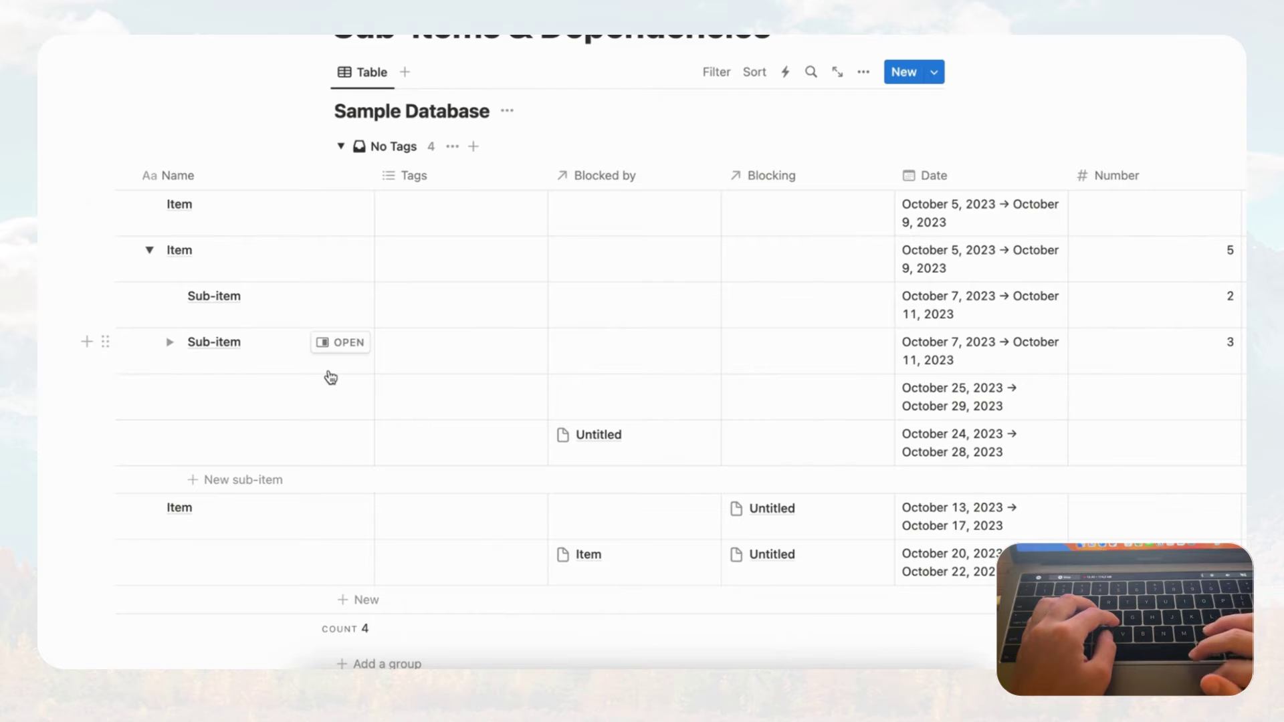
{"action": "scroll", "coordinate": [331, 378], "scroll_direction": "down", "scroll_amount": 3}
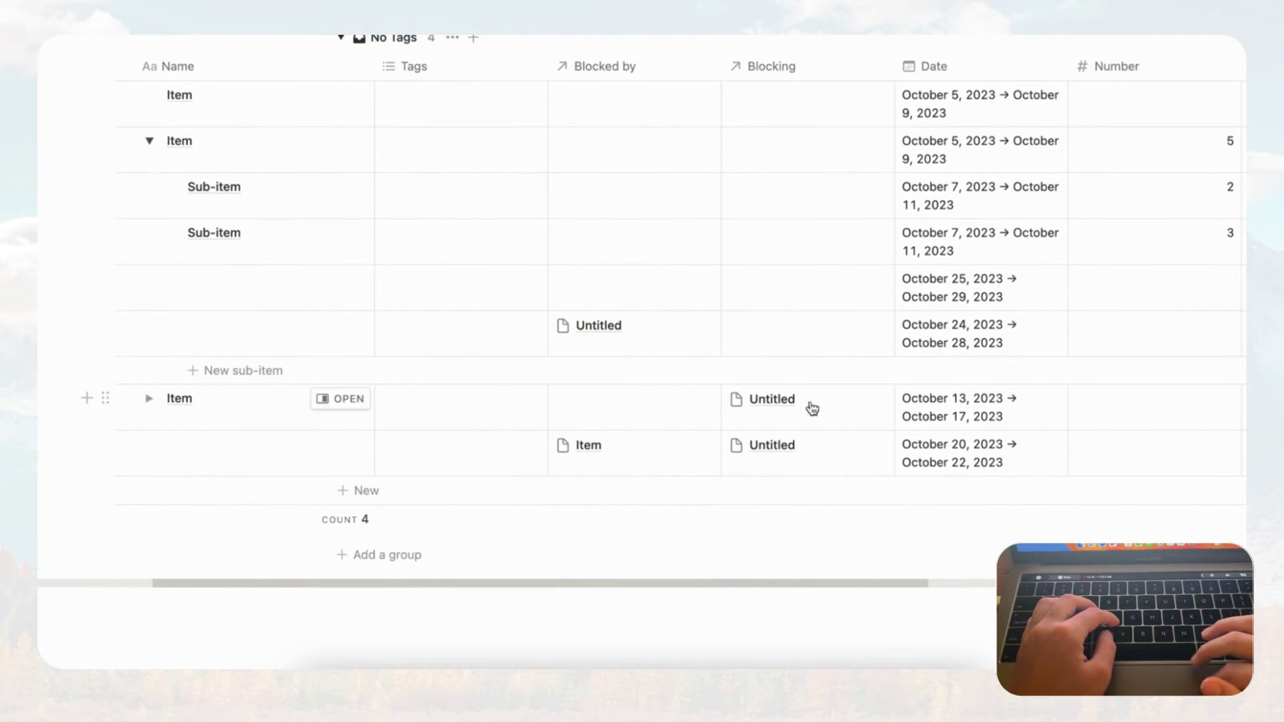
{"action": "left_click", "coordinate": [338, 401]}
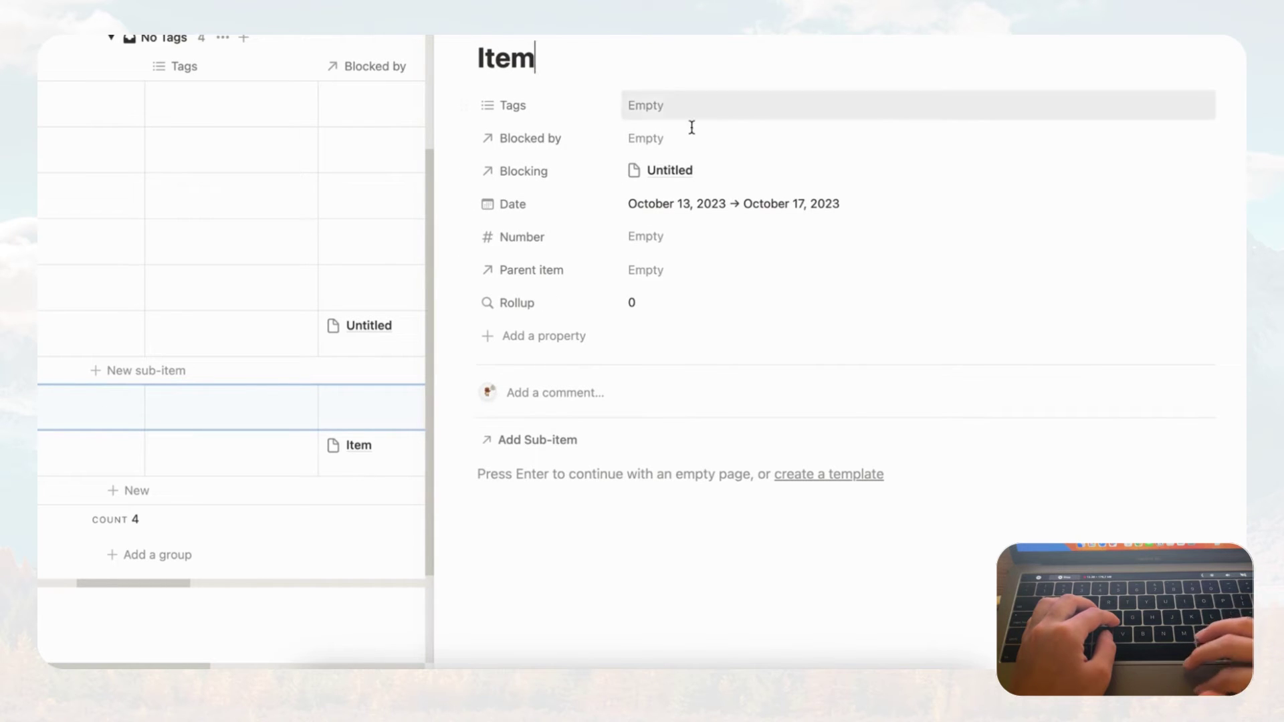
{"action": "key", "text": "Escape"}
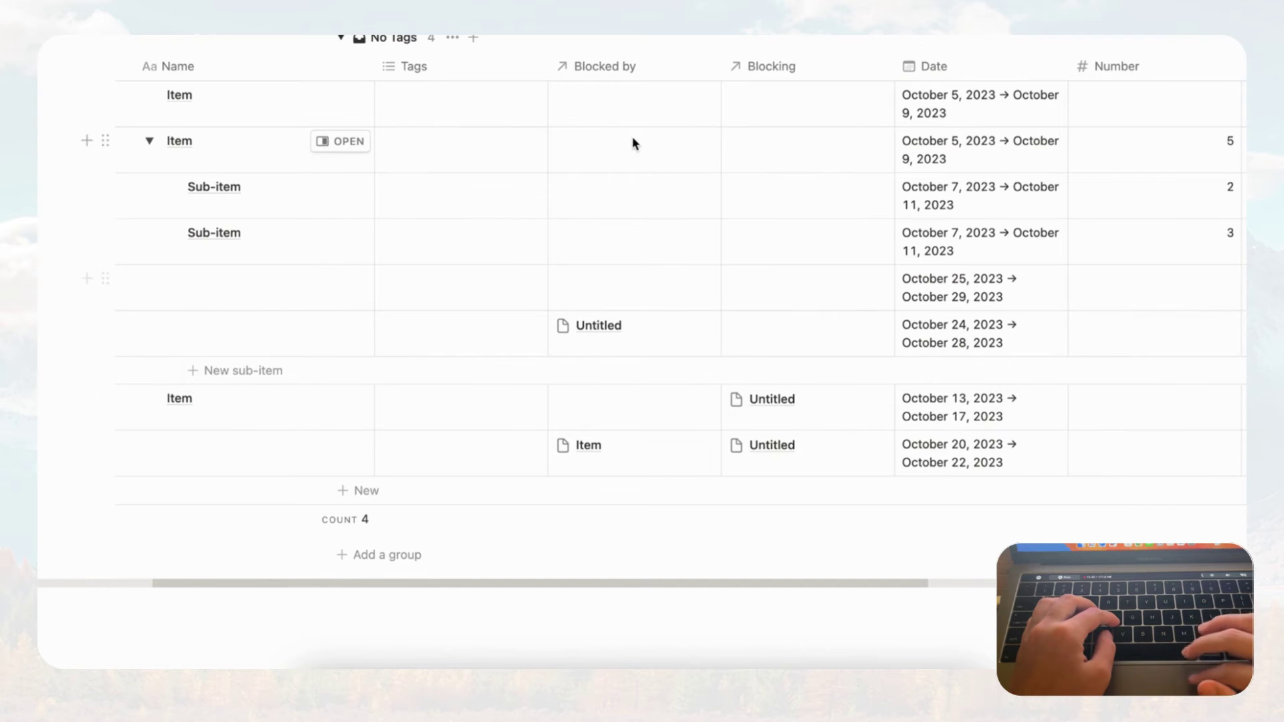
Switch the database view's layout to Calendar and examine how items and sub-items are laid out across October 2023
{"action": "scroll", "coordinate": [758, 172], "scroll_direction": "up", "scroll_amount": 3}
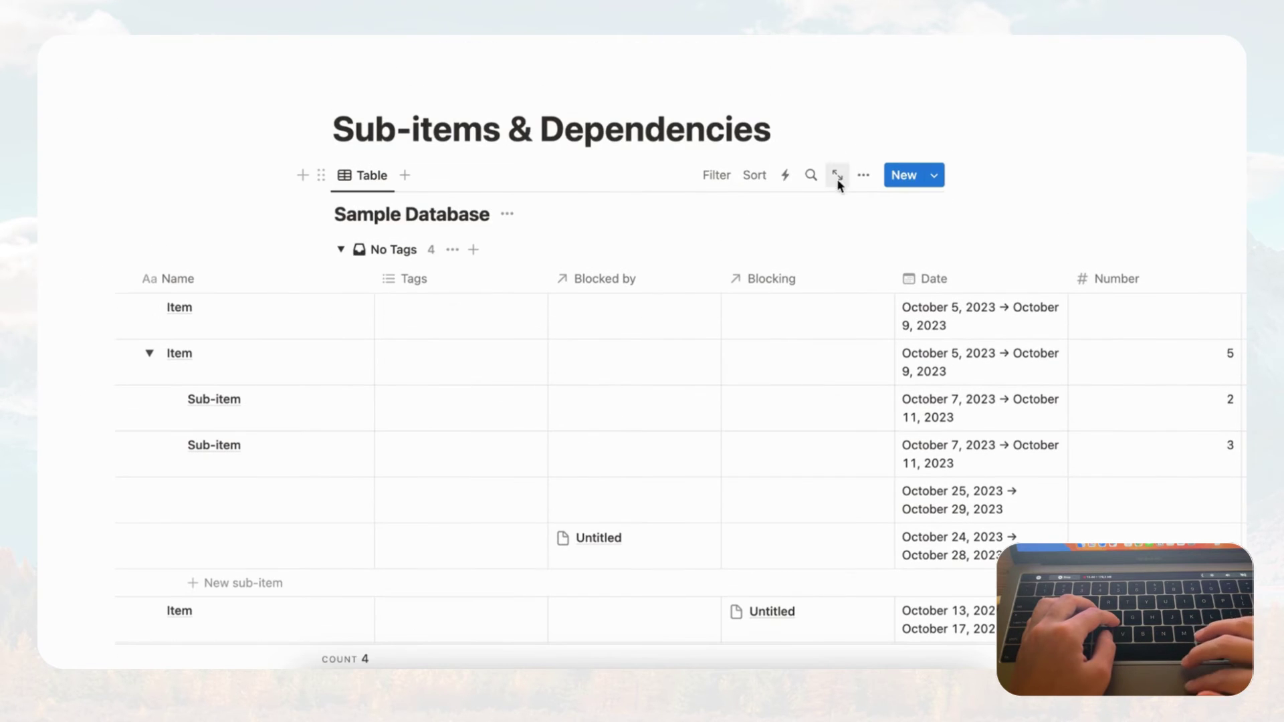
{"action": "left_click", "coordinate": [866, 176]}
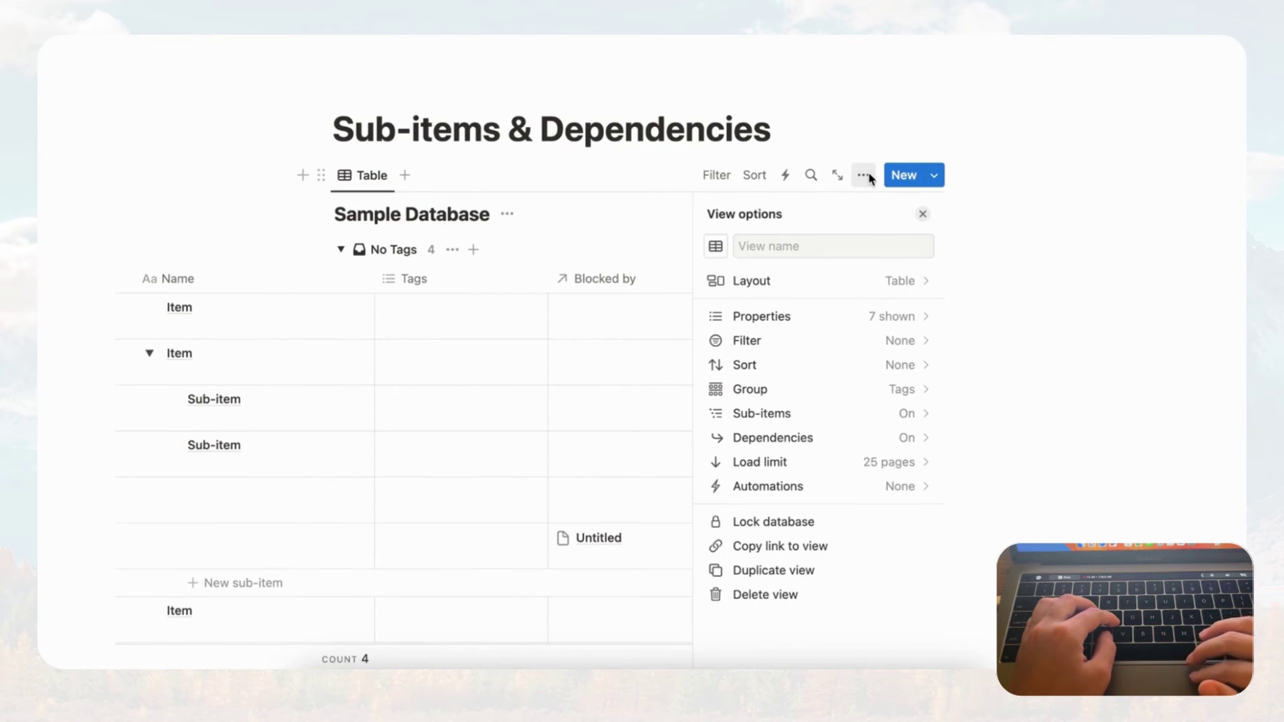
{"action": "left_click", "coordinate": [852, 289]}
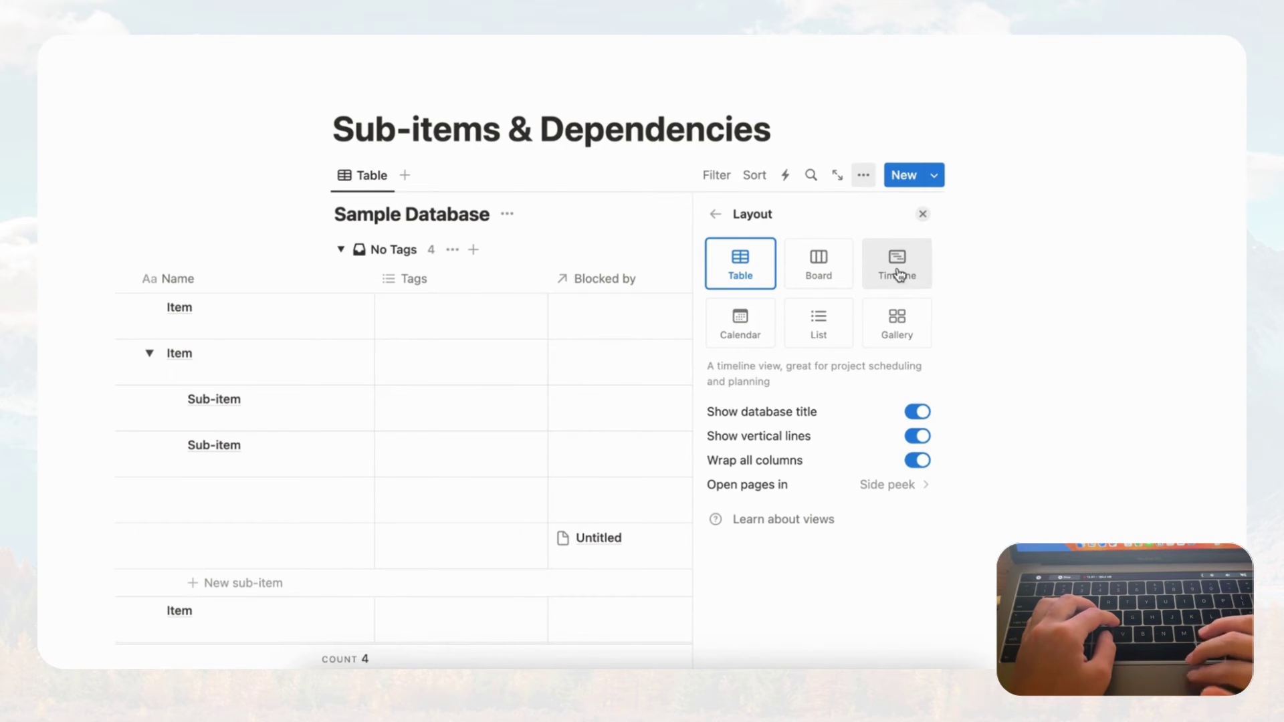
{"action": "left_click", "coordinate": [740, 338]}
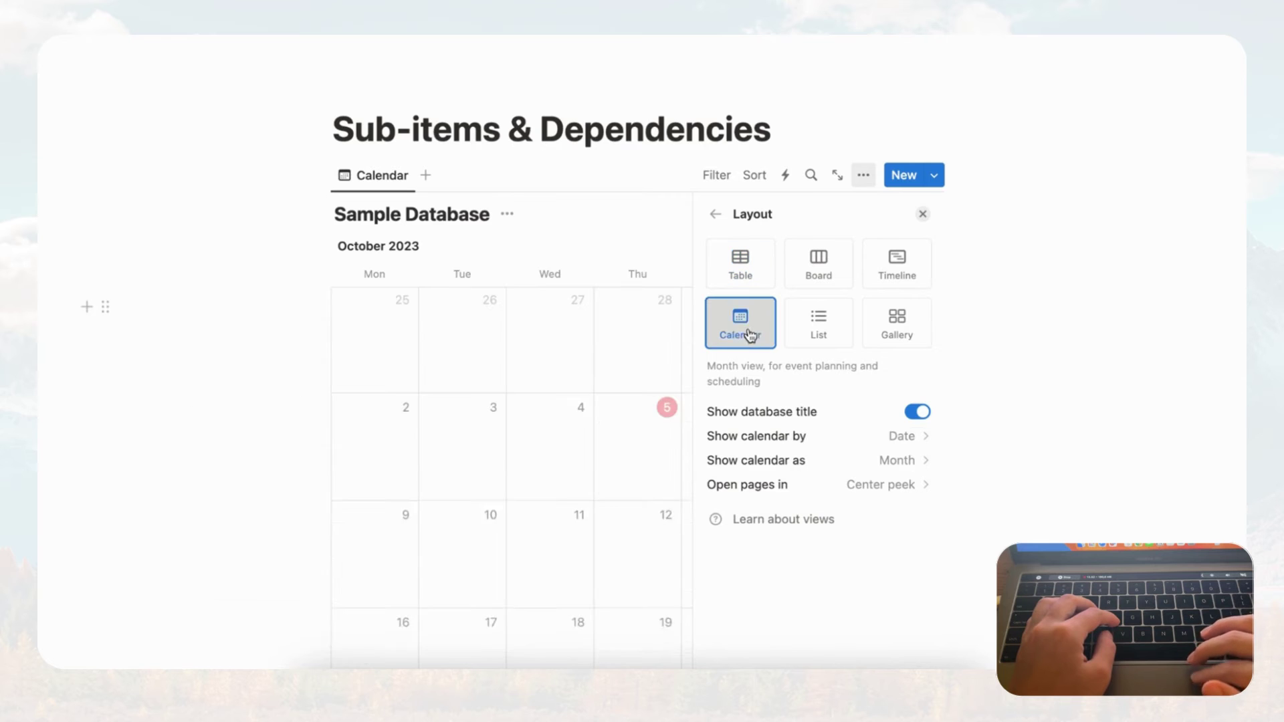
{"action": "left_click", "coordinate": [923, 216]}
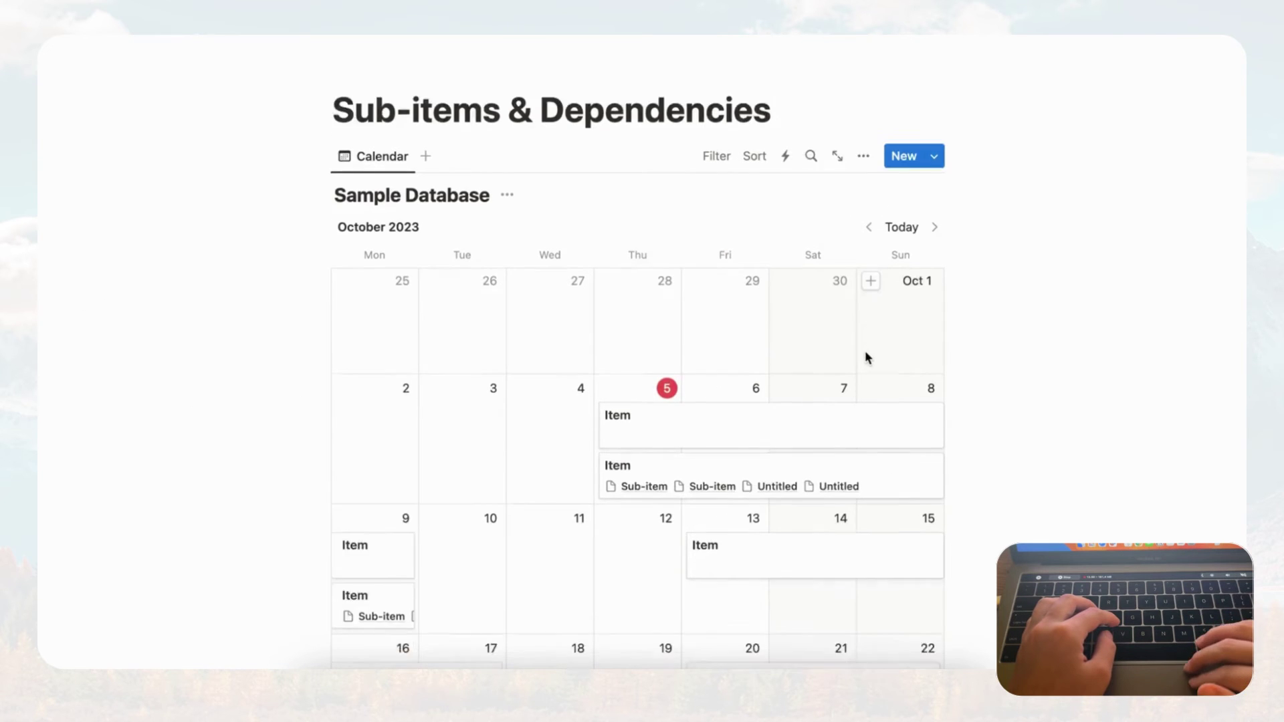
{"action": "scroll", "coordinate": [866, 355], "scroll_direction": "down", "scroll_amount": 5}
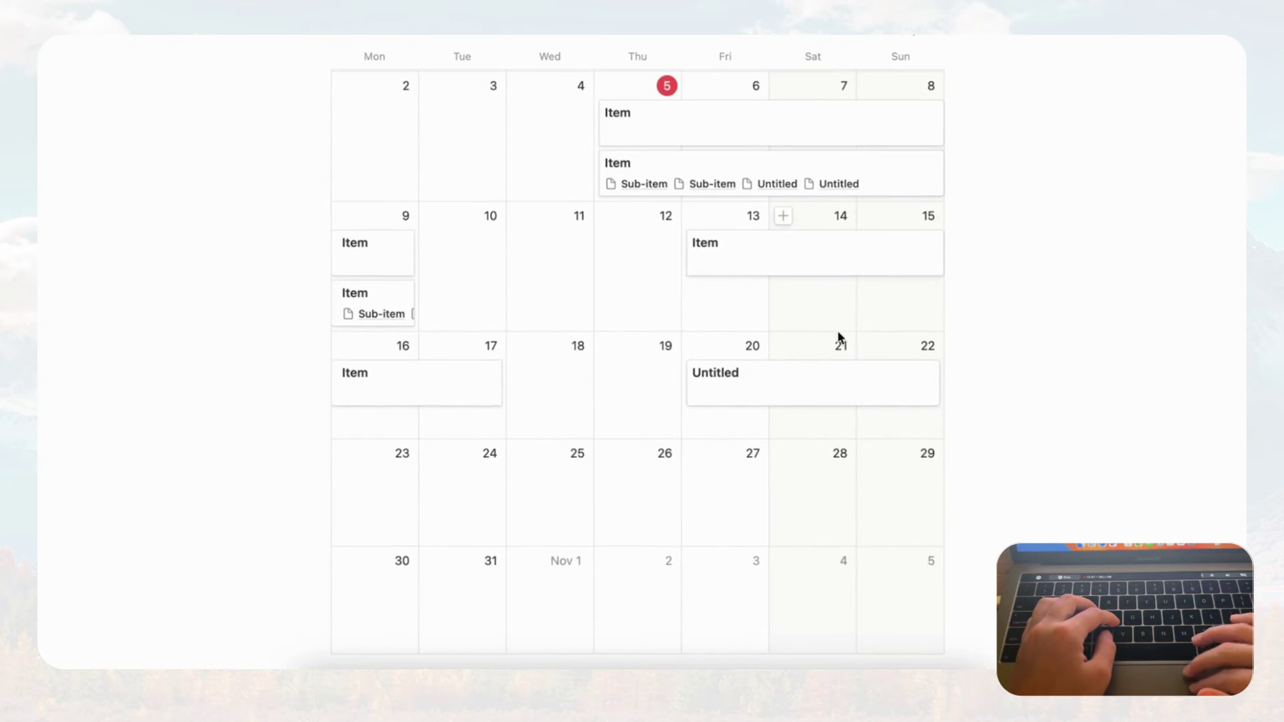
{"action": "scroll", "coordinate": [838, 332], "scroll_direction": "up", "scroll_amount": 1}
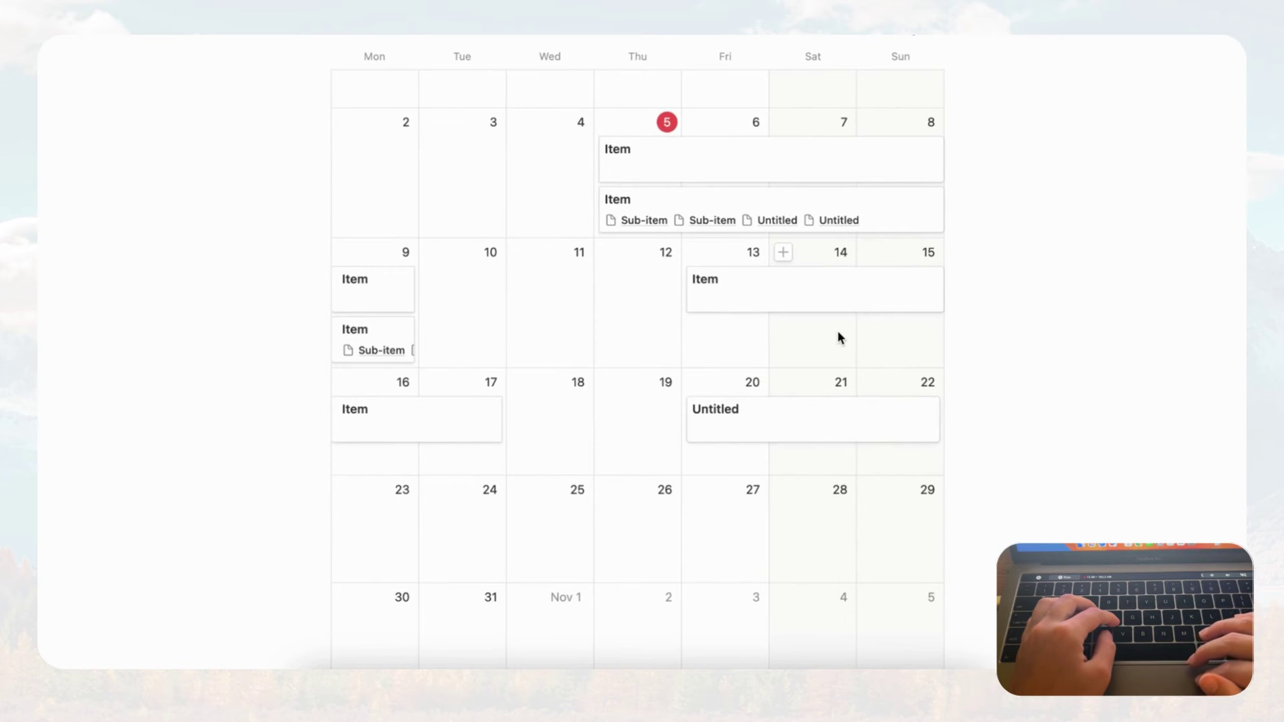
{"action": "scroll", "coordinate": [718, 326], "scroll_direction": "up", "scroll_amount": 1}
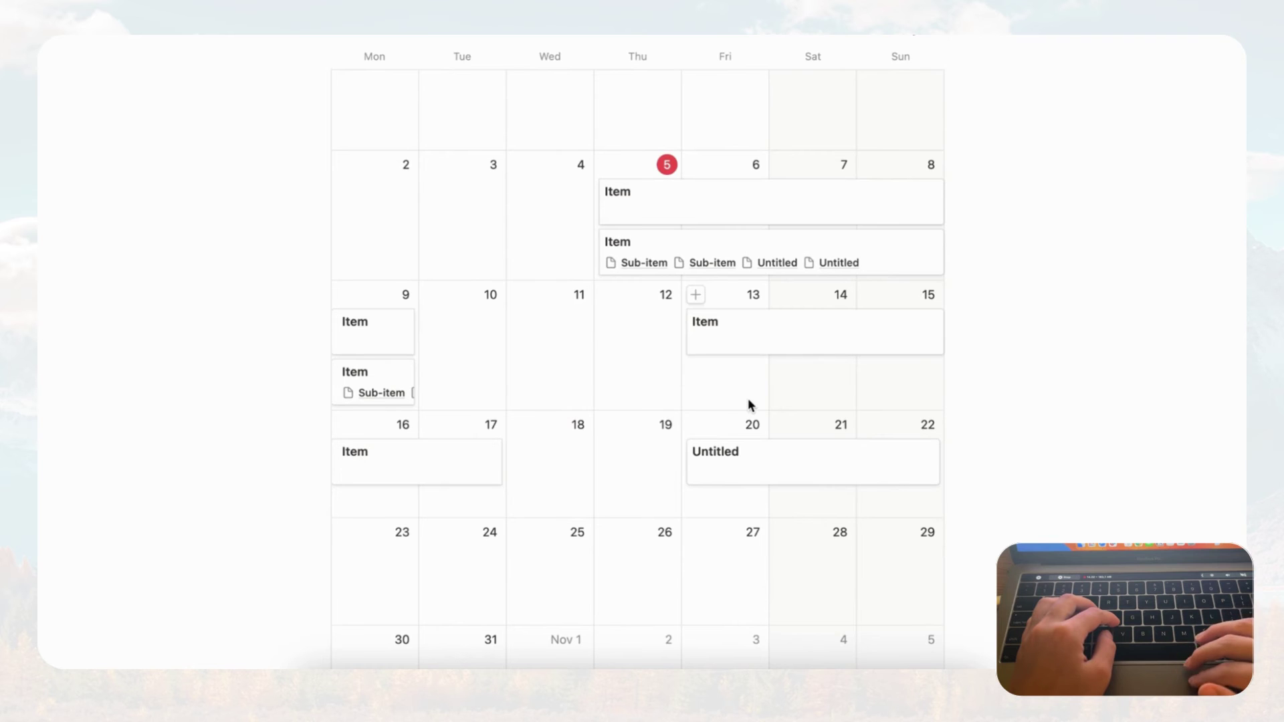
{"action": "scroll", "coordinate": [750, 405], "scroll_direction": "down", "scroll_amount": 5}
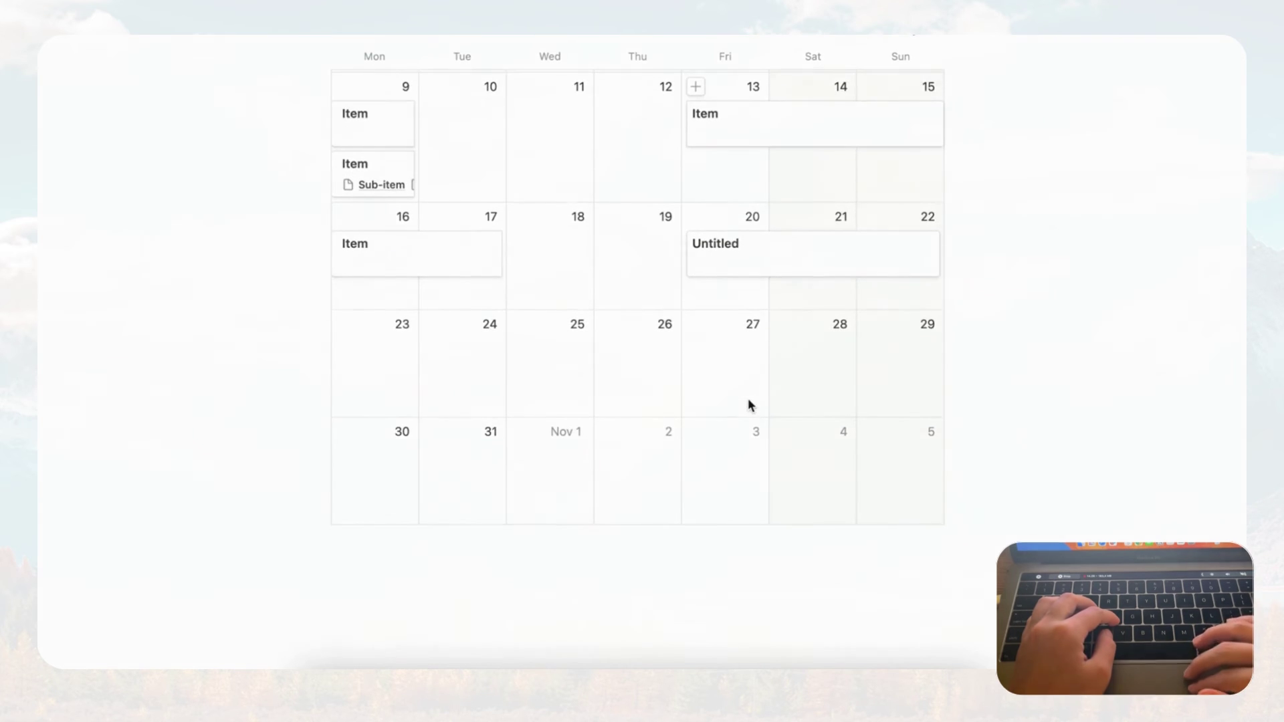